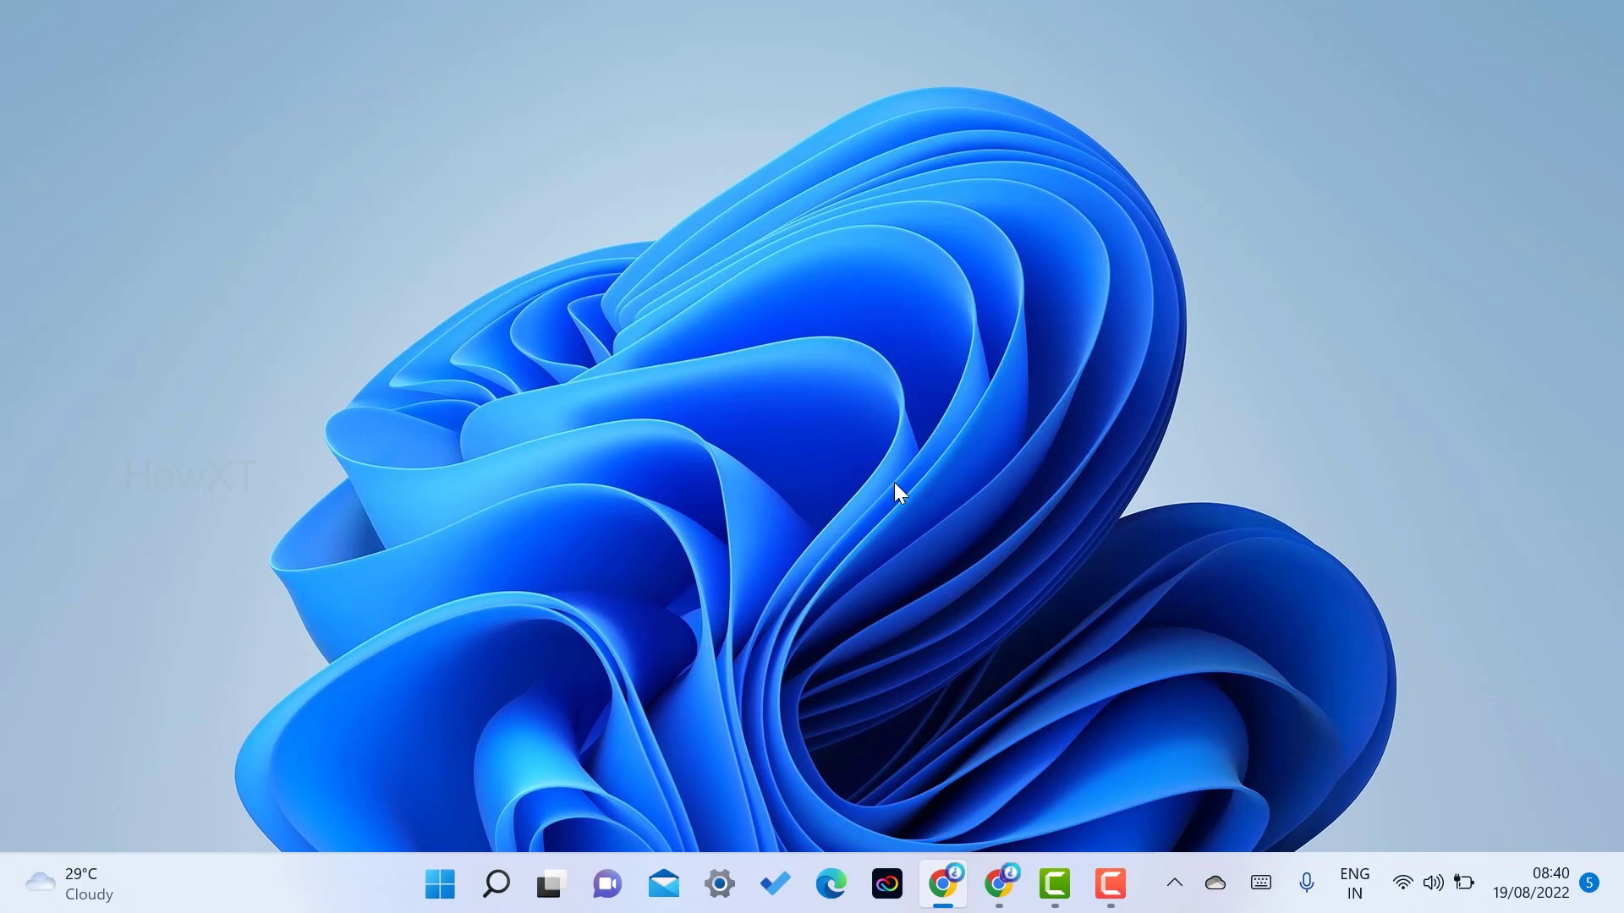
- Bring up the Chrome window showing the Google homepage from the taskbar
left_click(999, 884)
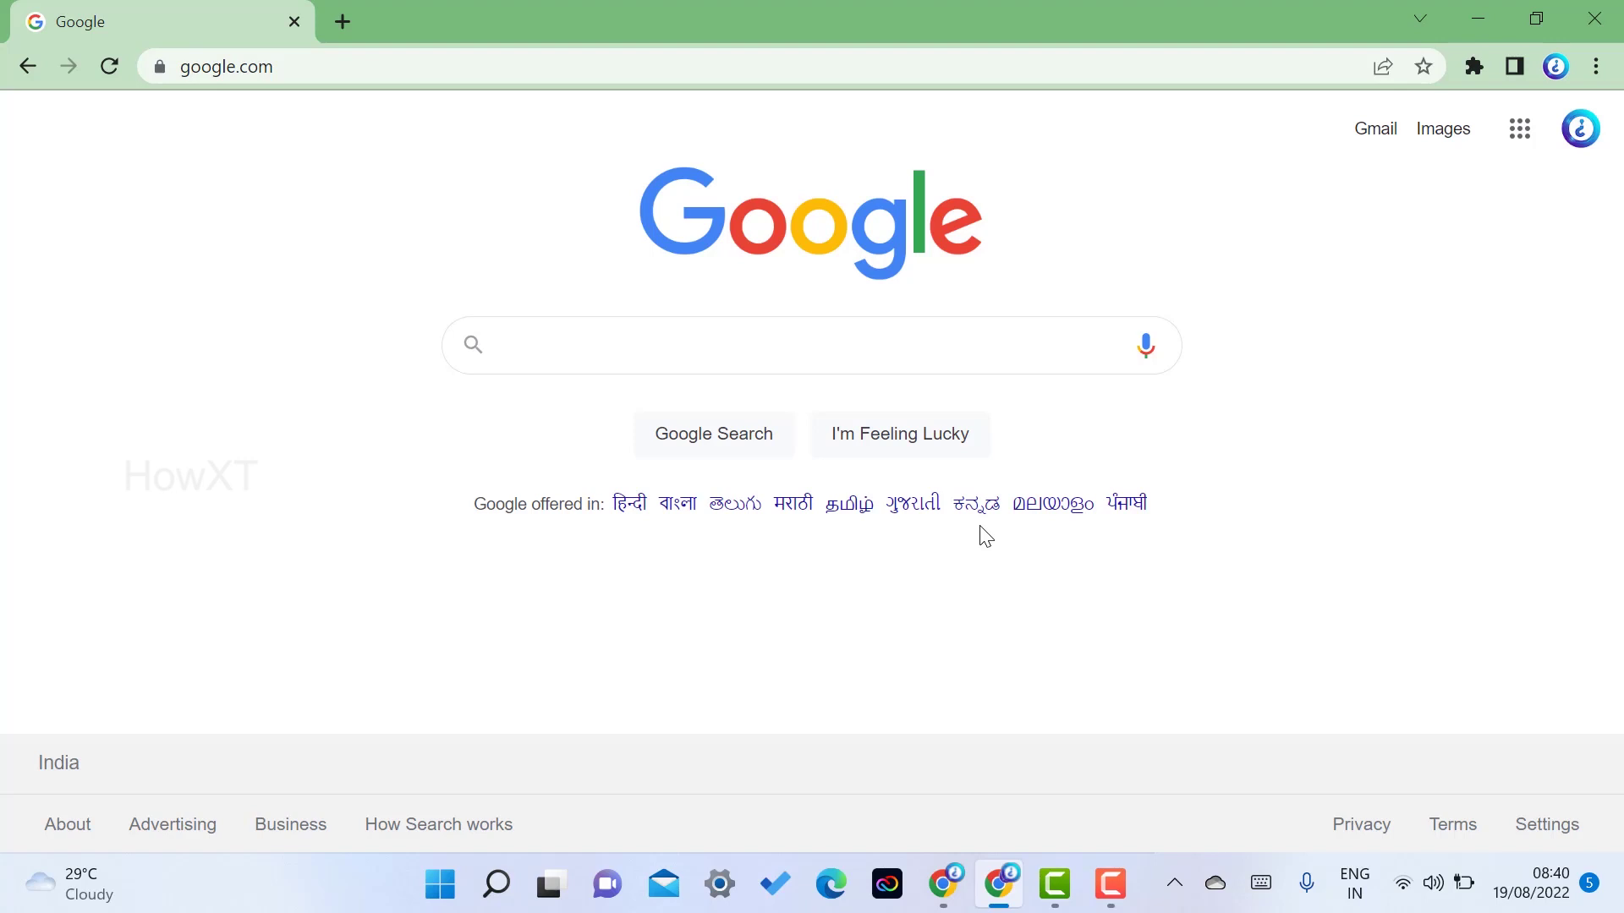
- Open the Google apps panel and scroll down to reach Sheets
left_click(1519, 131)
scroll(1359, 569, "down", 5)
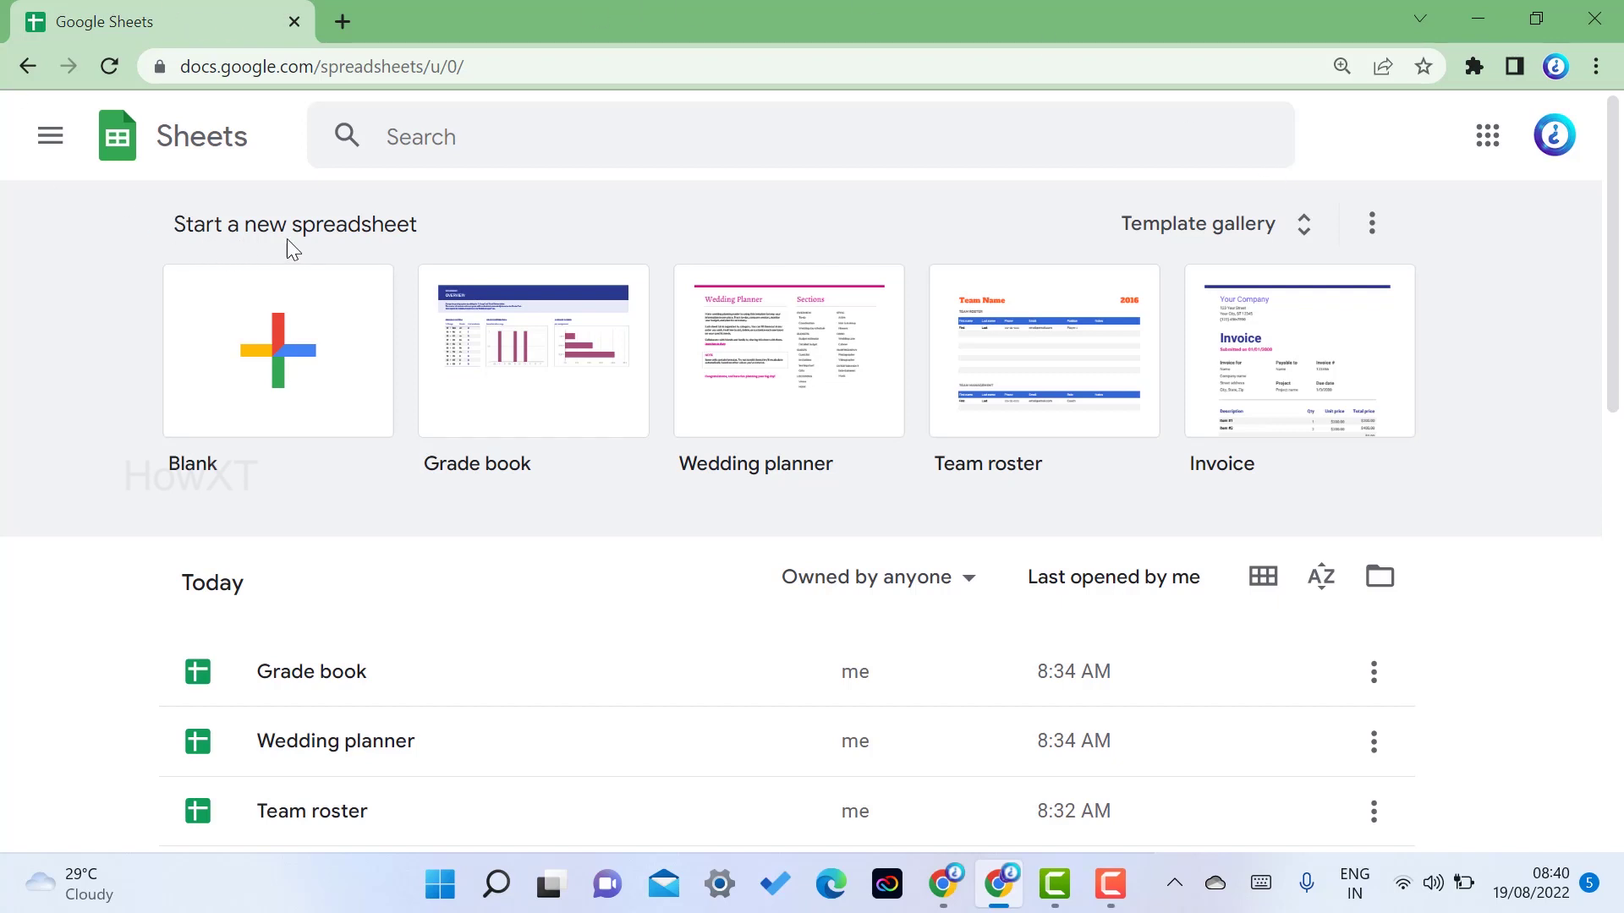
- Browse the template gallery down to Education and create a spreadsheet from Grade book
left_click(1279, 235)
scroll(1091, 515, "down", 5)
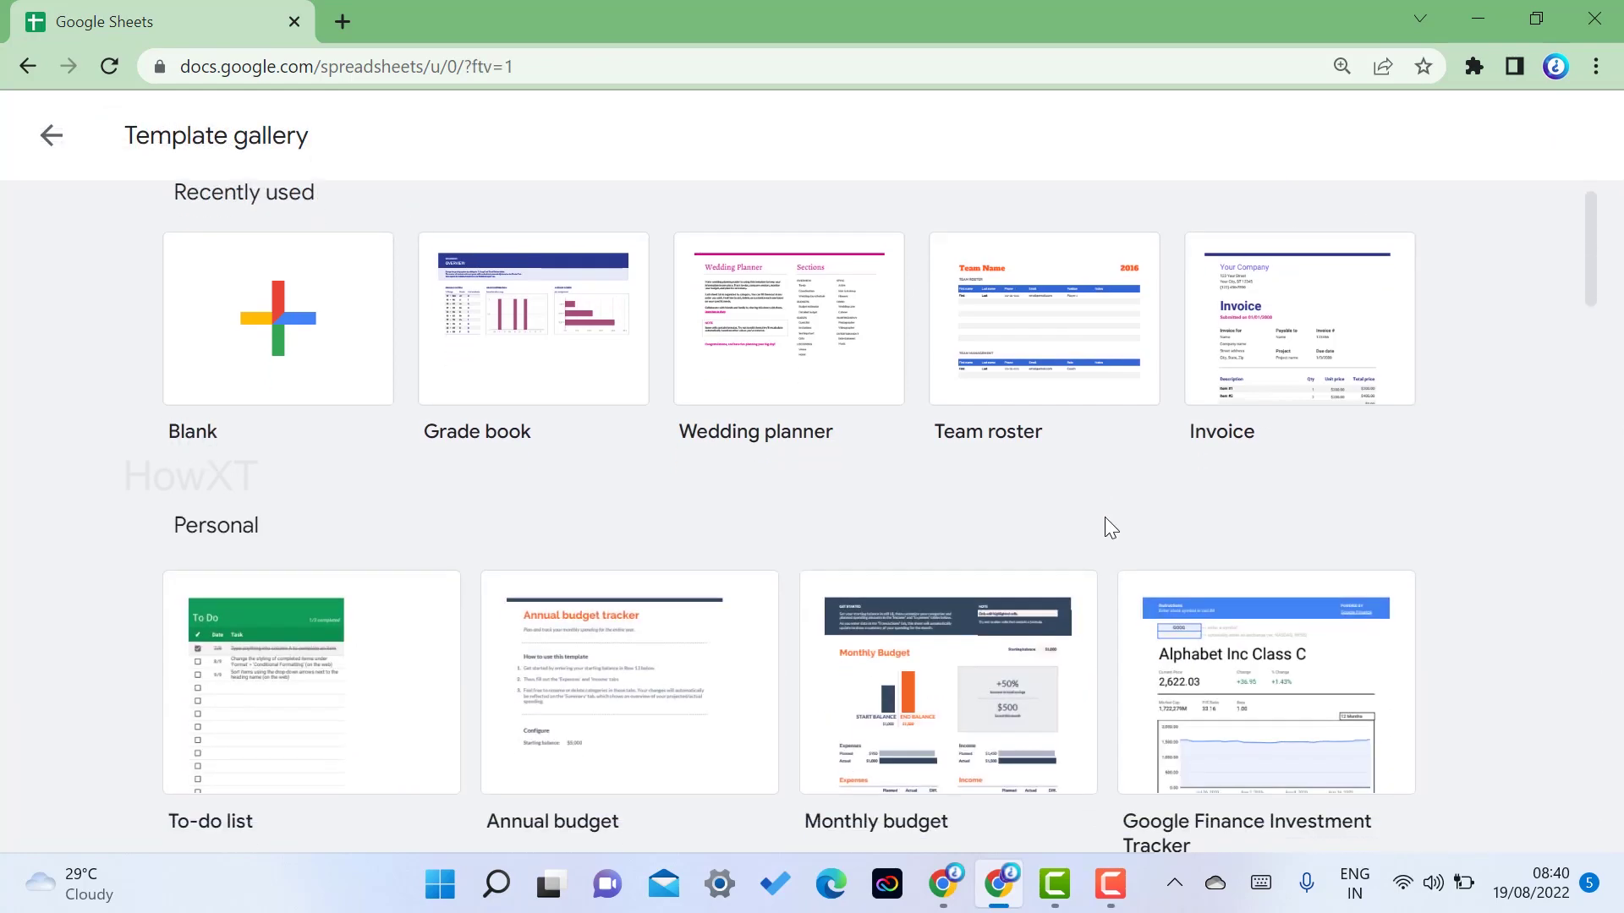
scroll(240, 428, "up", 2)
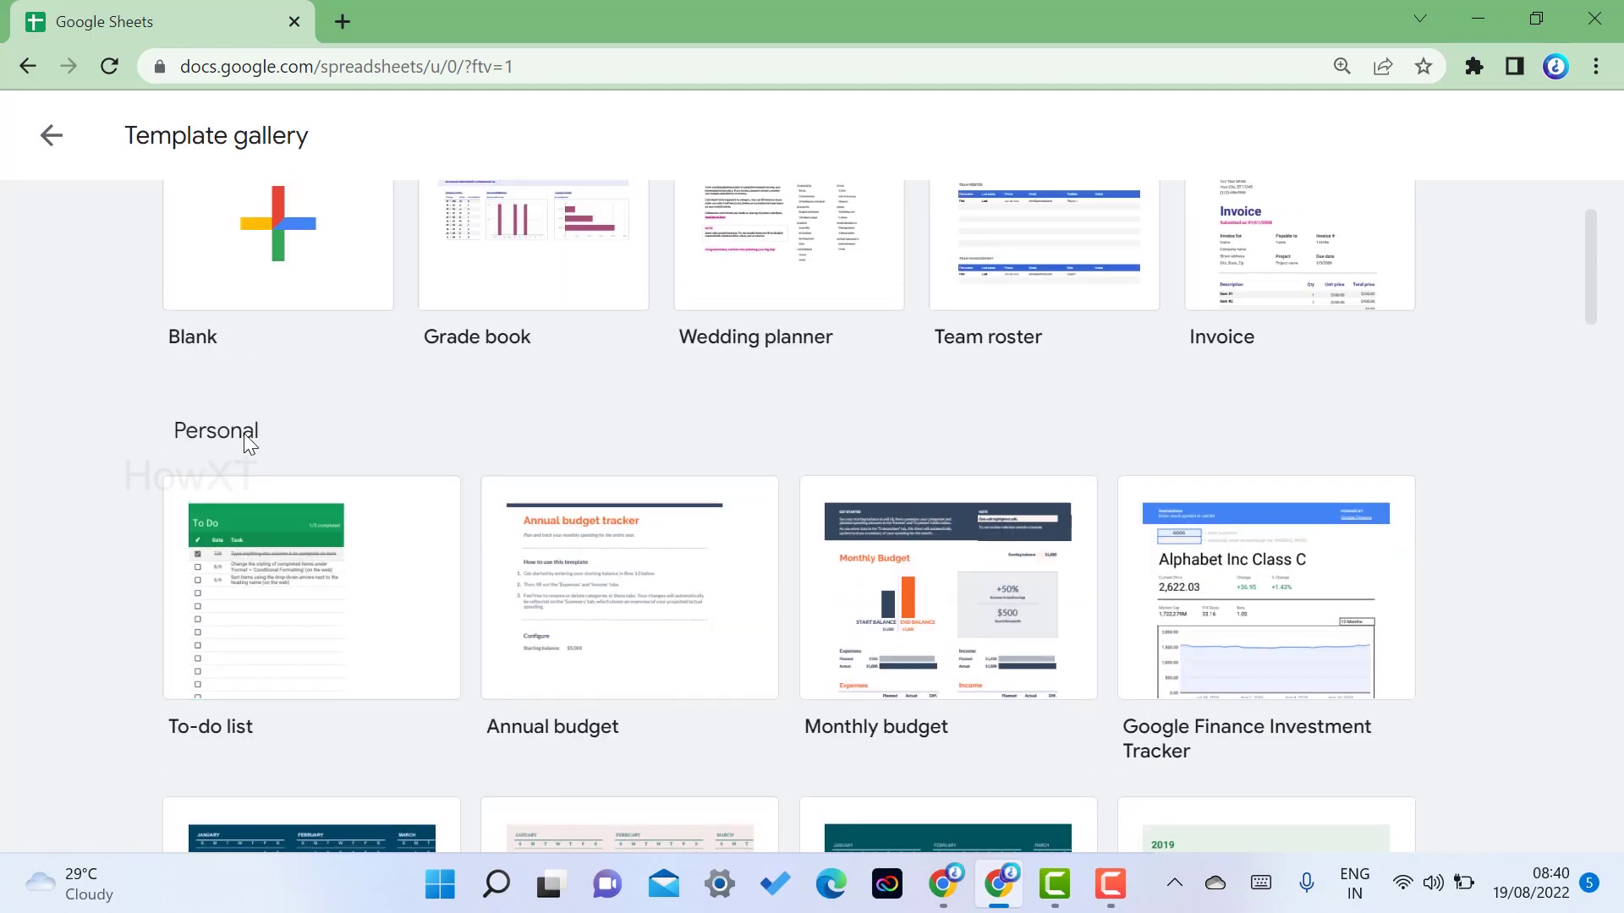
scroll(241, 421, "down", 3)
scroll(243, 419, "down", 15)
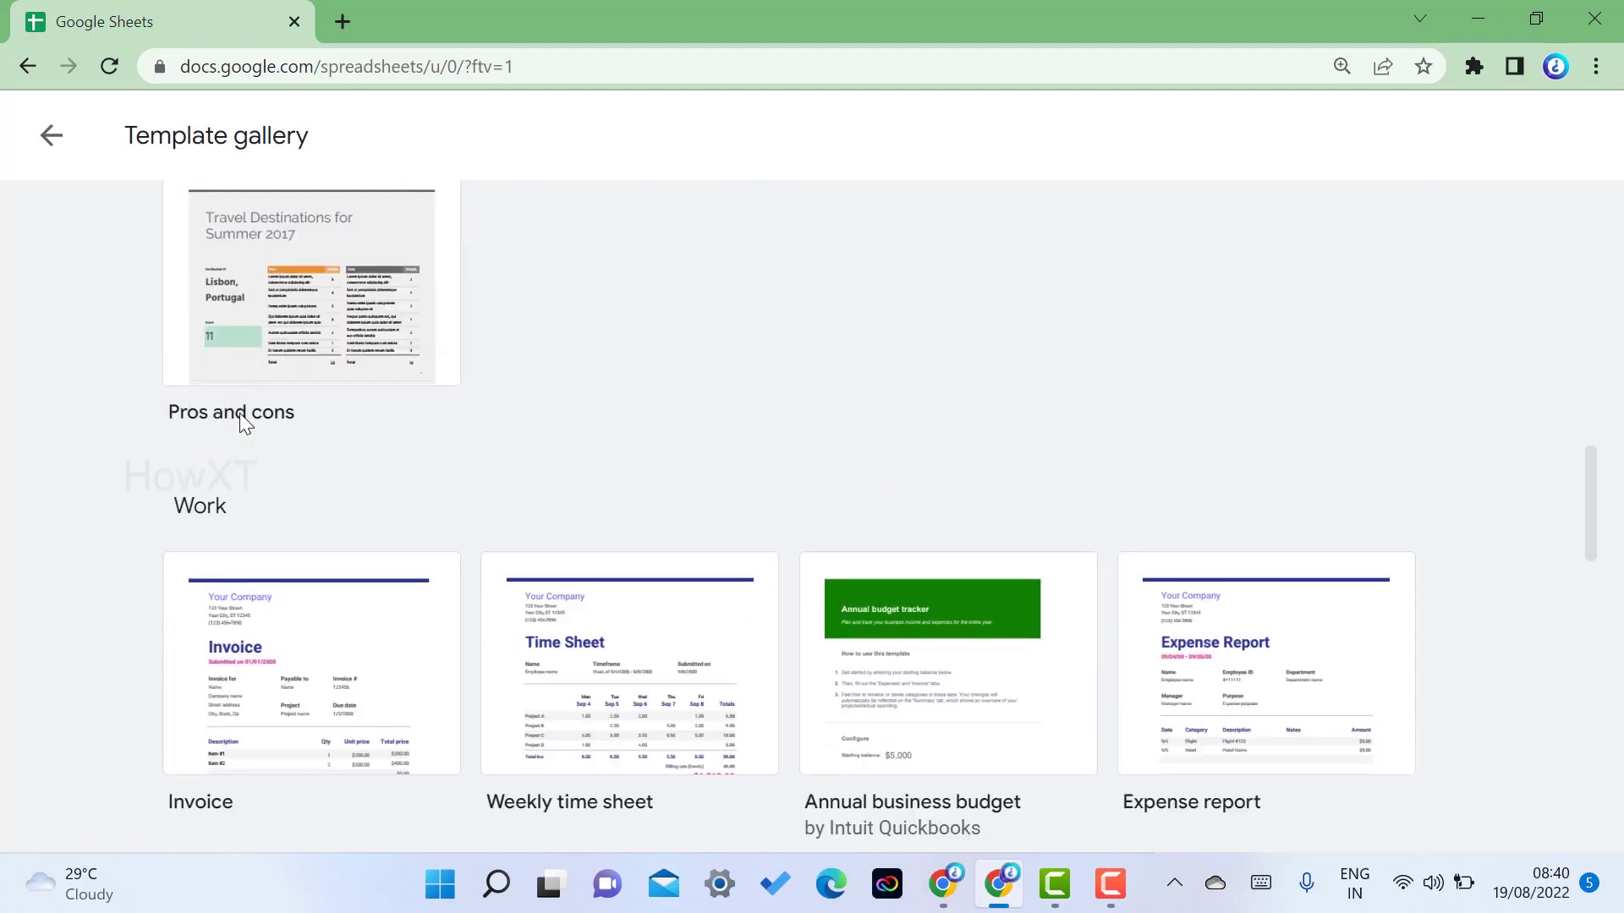
scroll(248, 435, "down", 8)
scroll(241, 436, "down", 3)
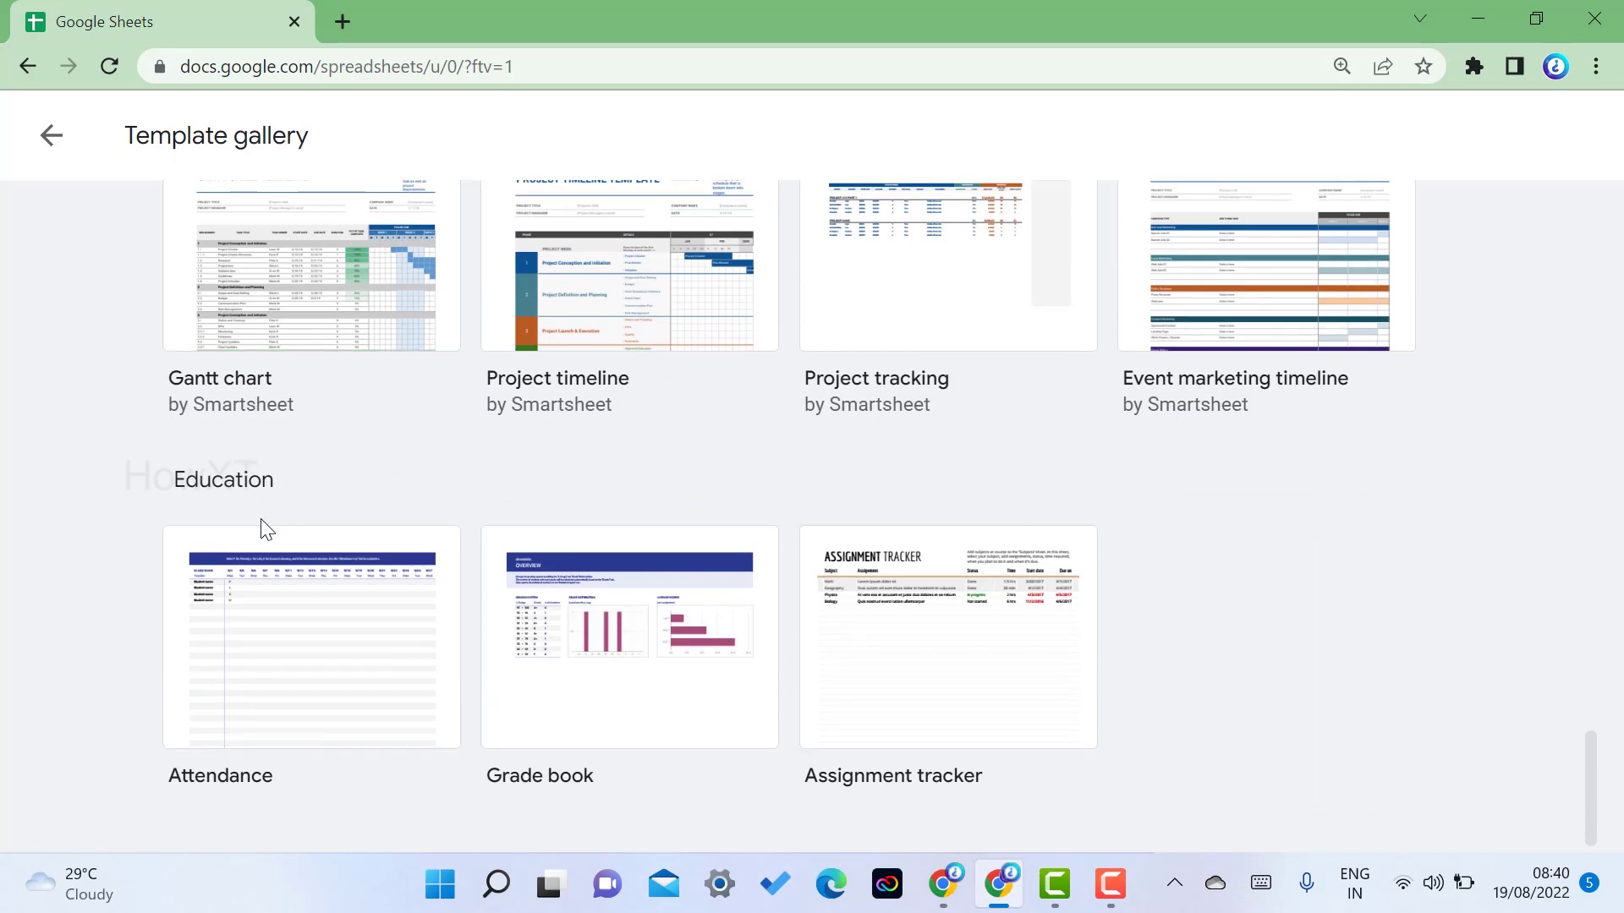
left_click(580, 724)
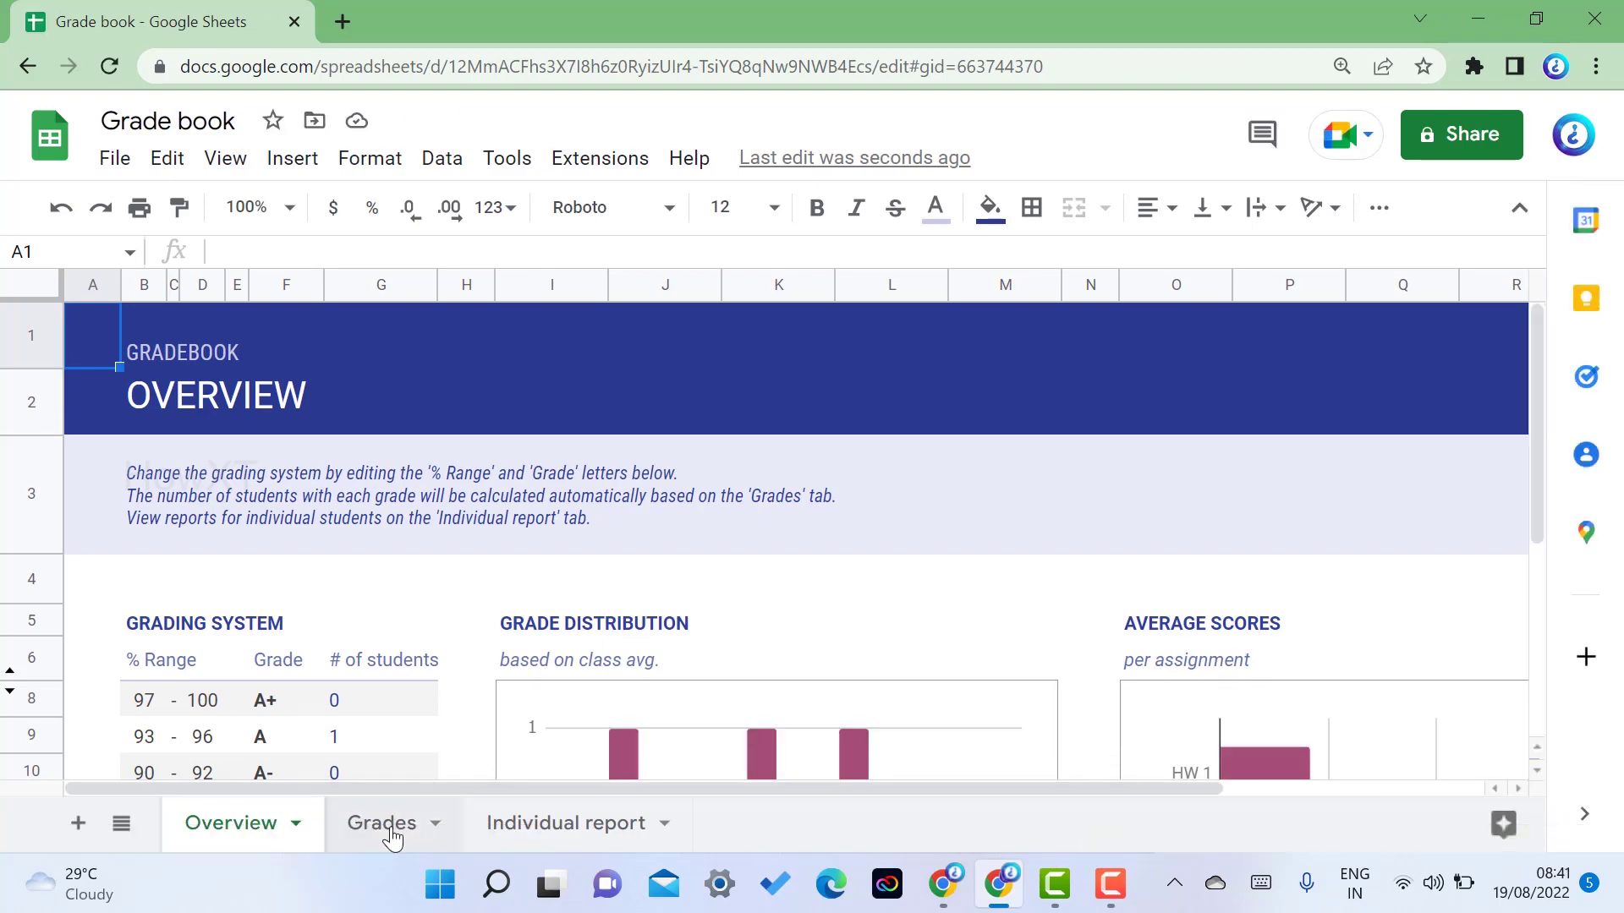
- Look over the Grades and Individual report sheets, then return to Overview
left_click(385, 827)
left_click(608, 825)
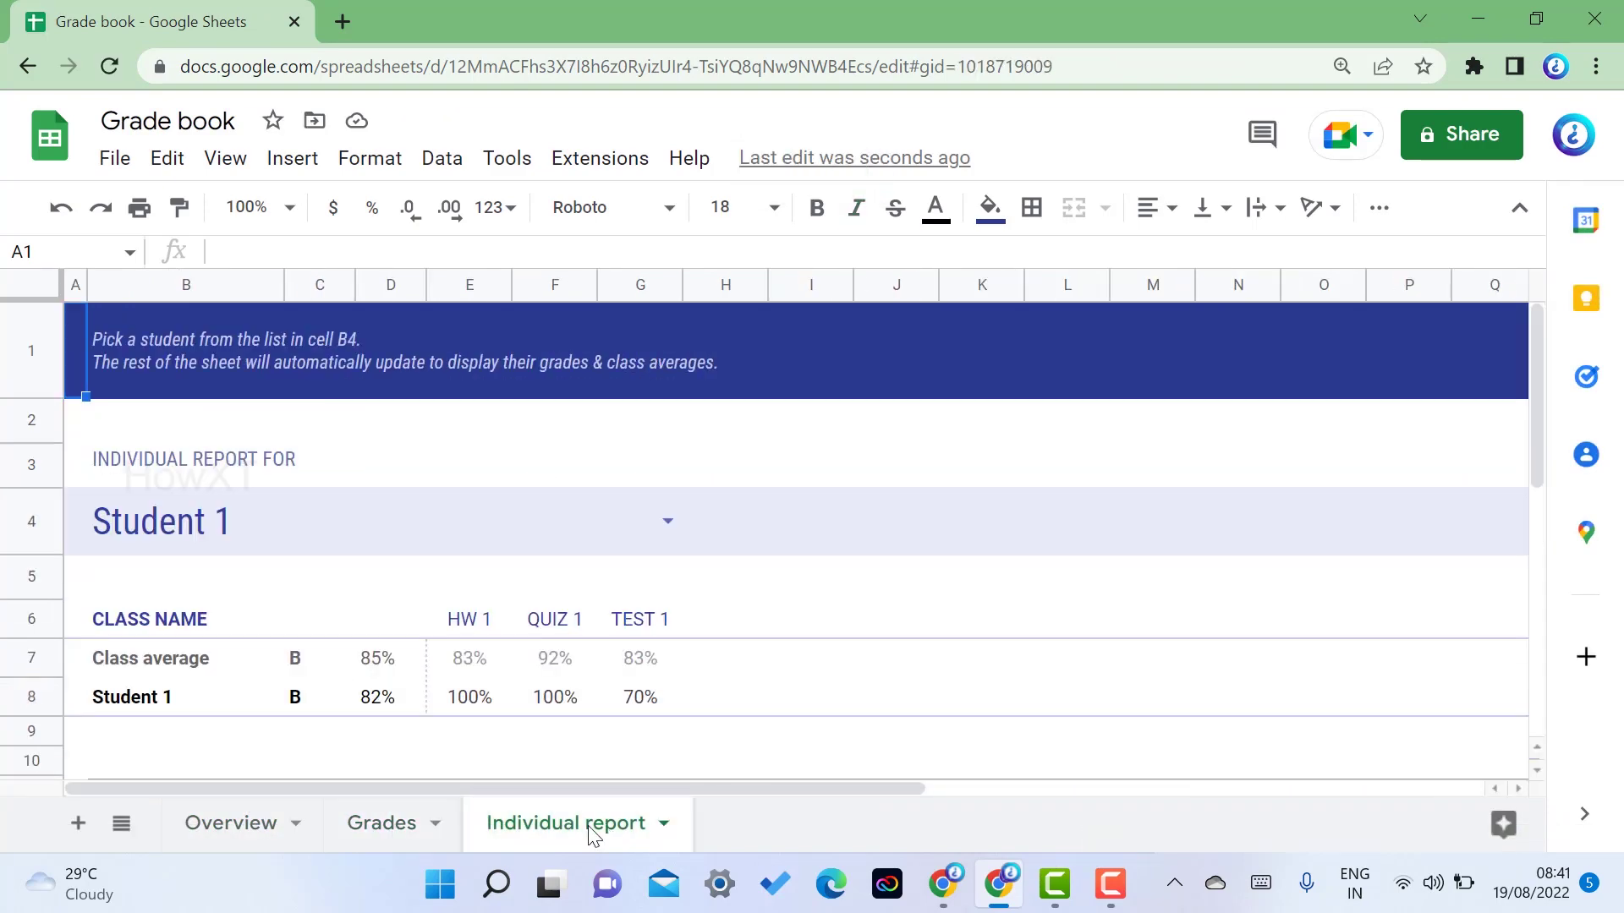
left_click(227, 825)
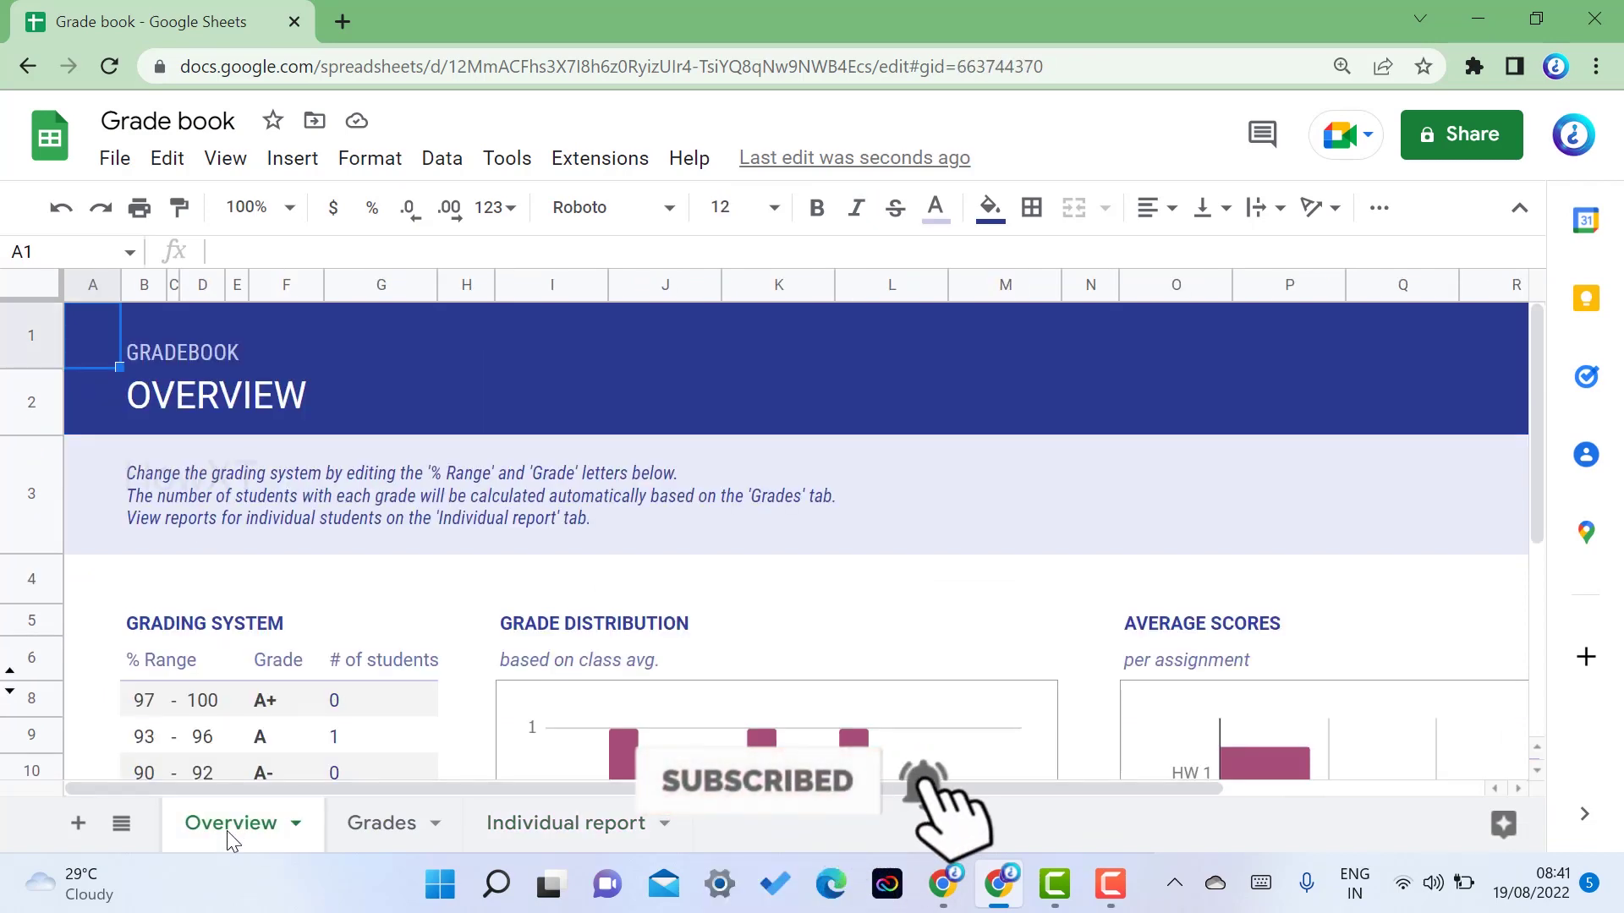
- Rename the spreadsheet to 'Grade book X A', leaving it in My Drive
left_click(249, 129)
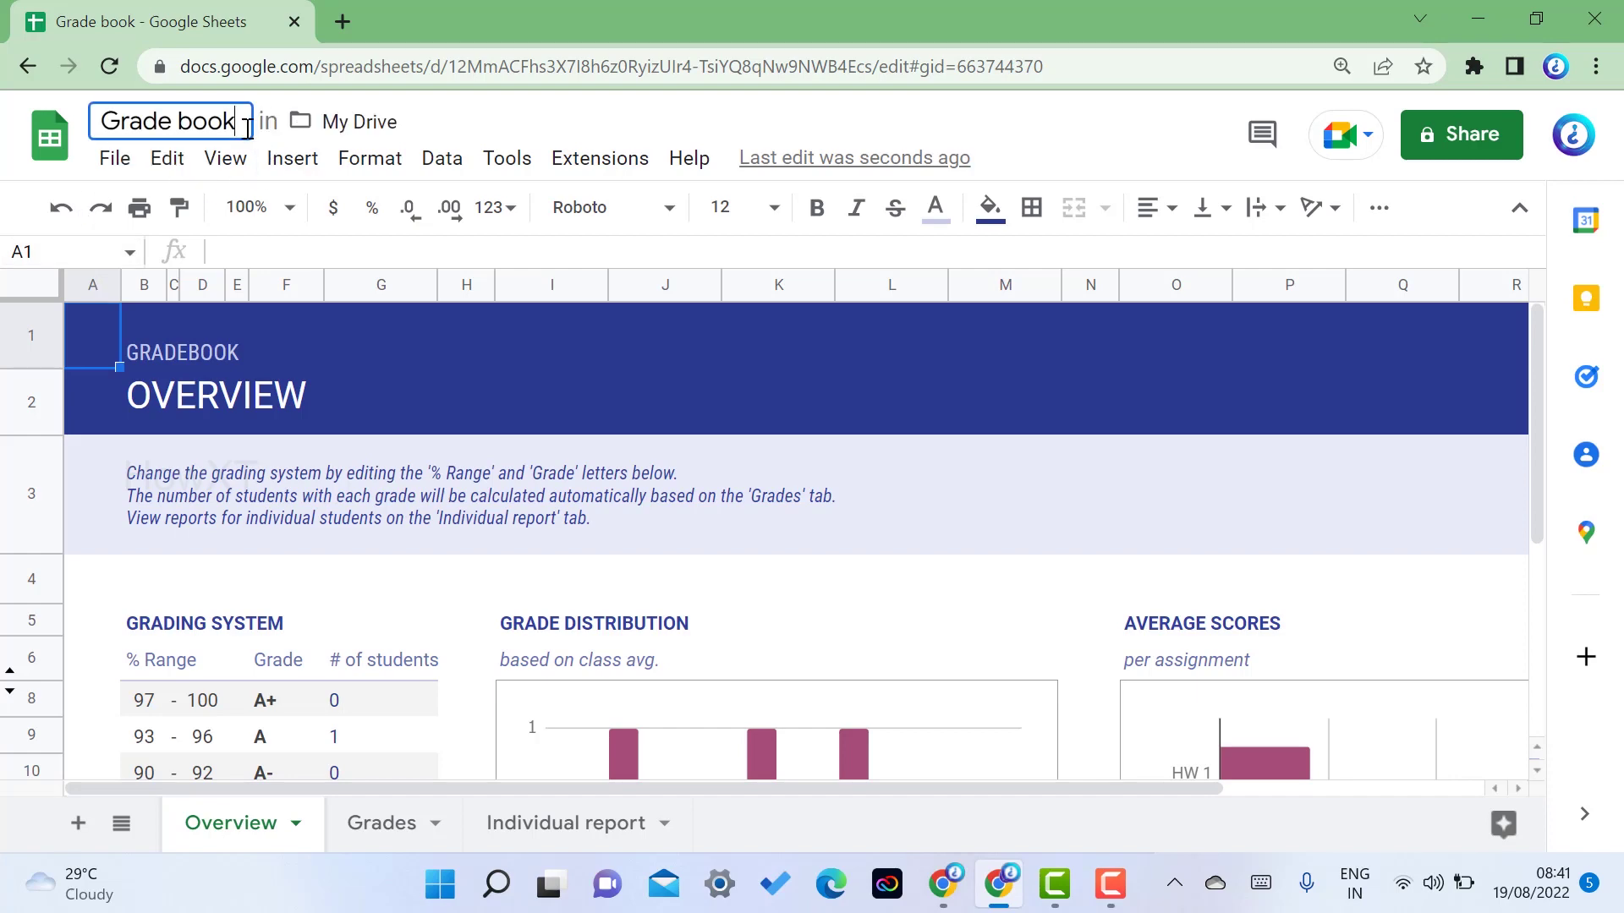
type("X")
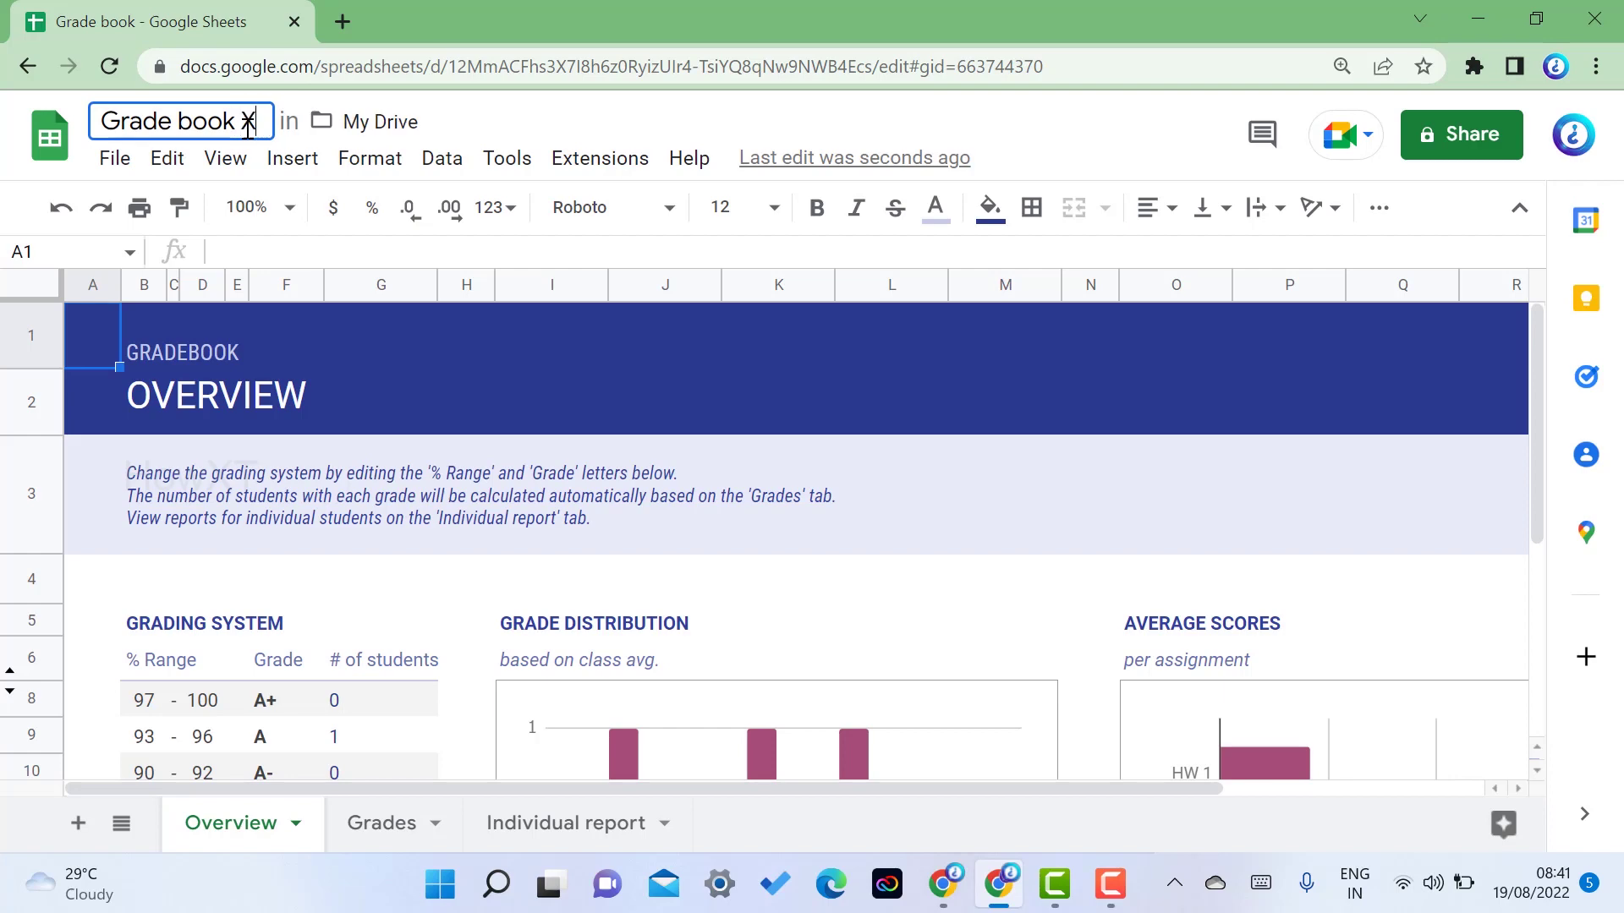
type(" A")
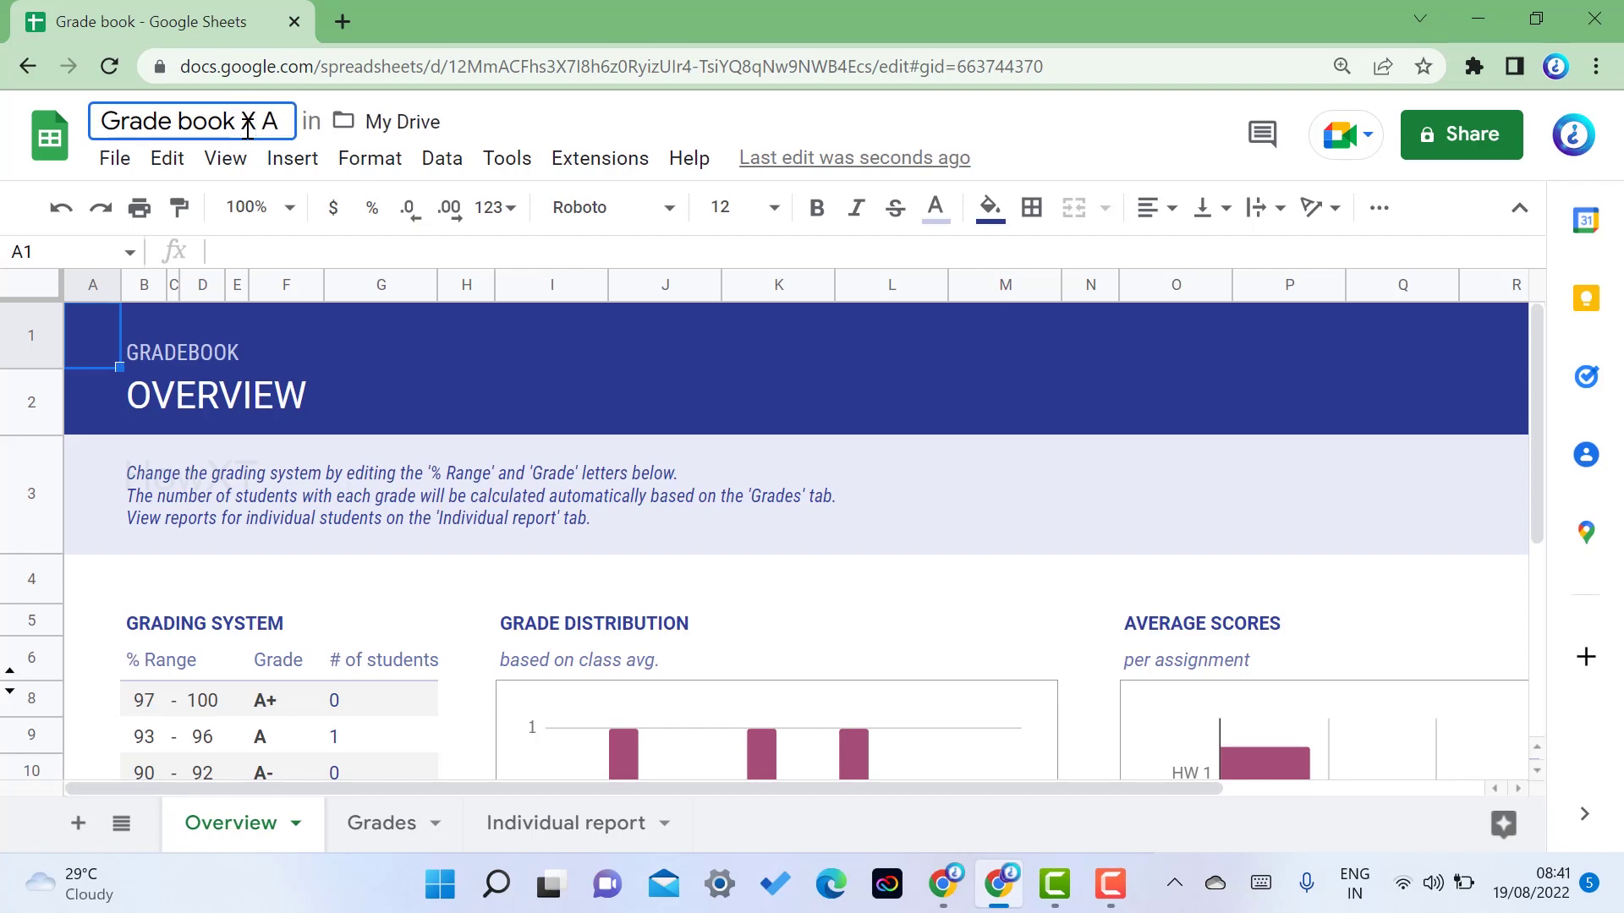
left_click(404, 123)
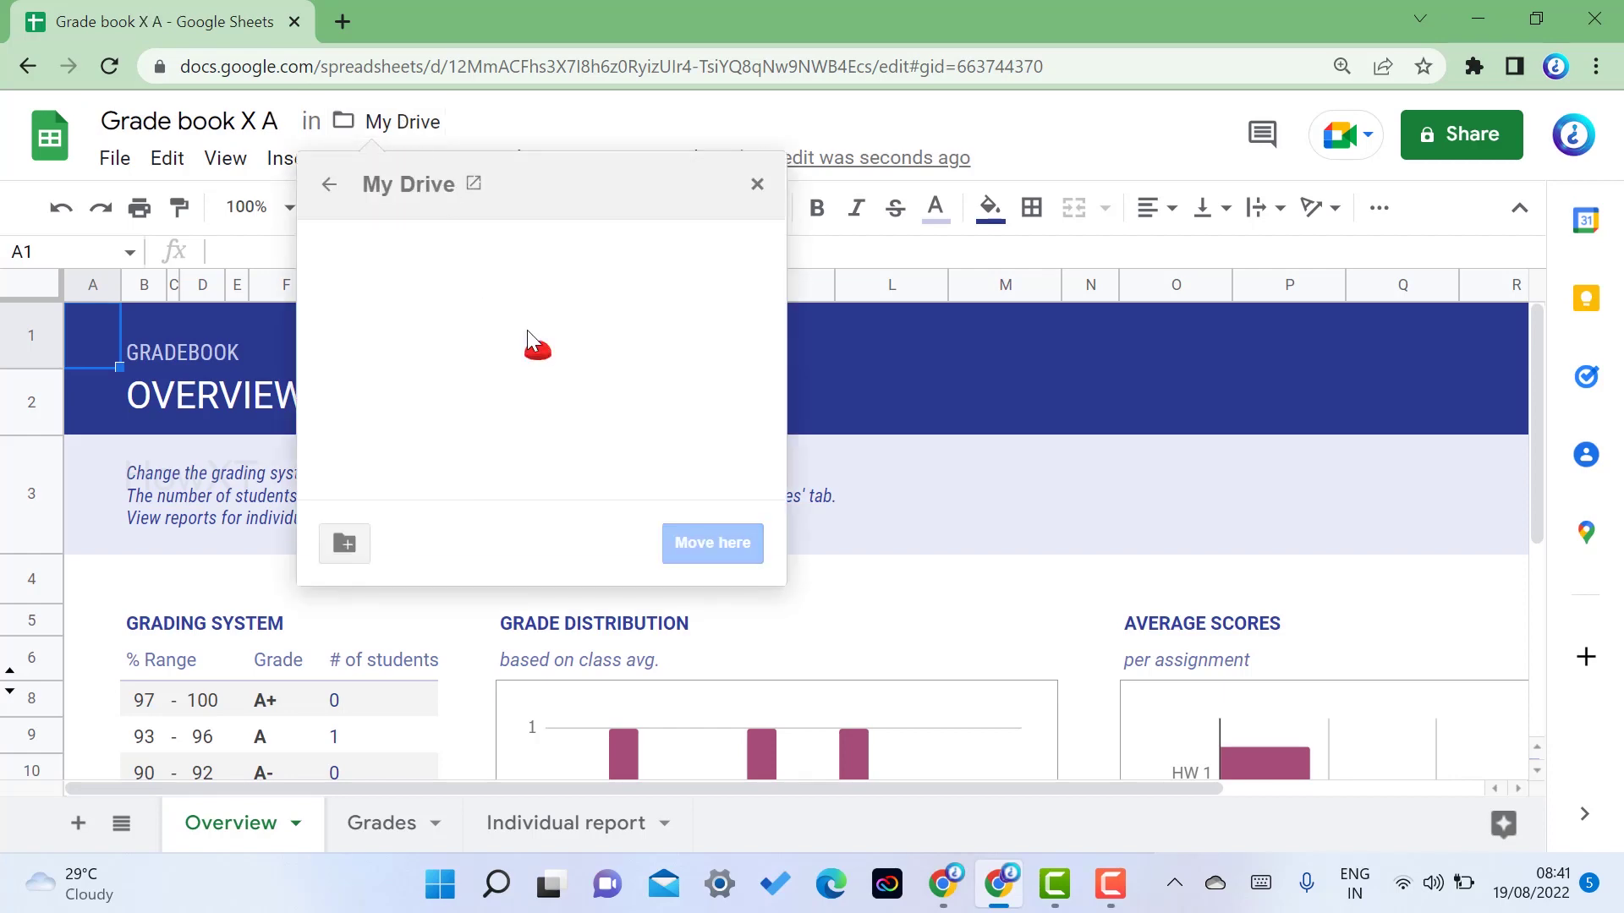
left_click(755, 186)
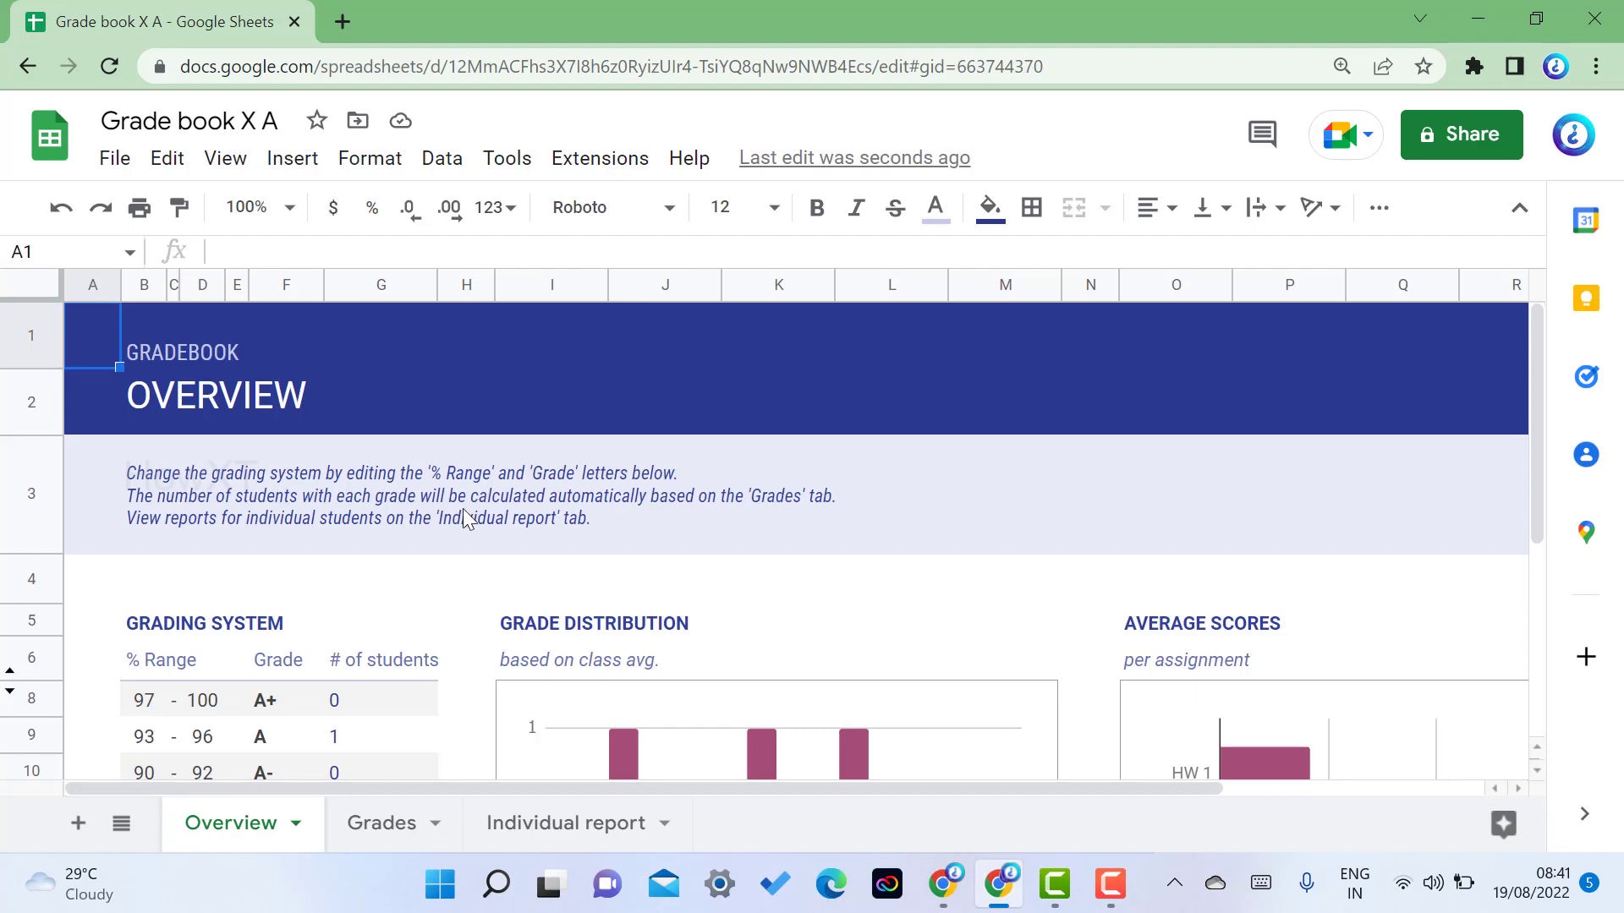
- Select the Overview title band and try an orange fill on it
scroll(463, 517, "down", 3)
scroll(460, 516, "up", 3)
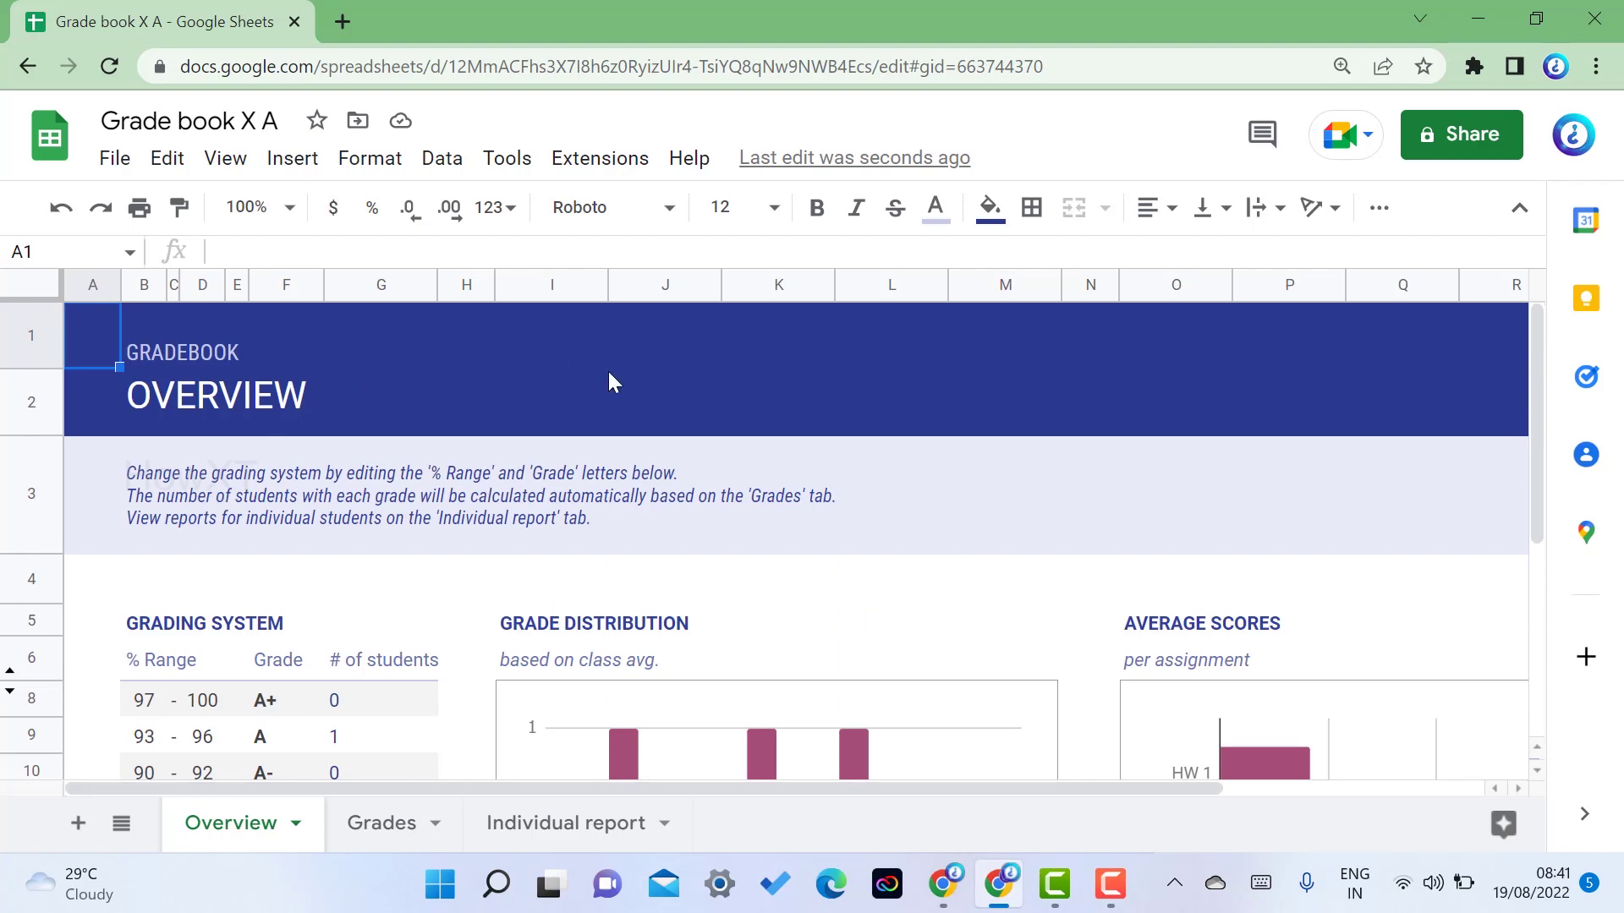
left_click(602, 366)
left_click_drag(83, 320, 1294, 419)
left_click(990, 207)
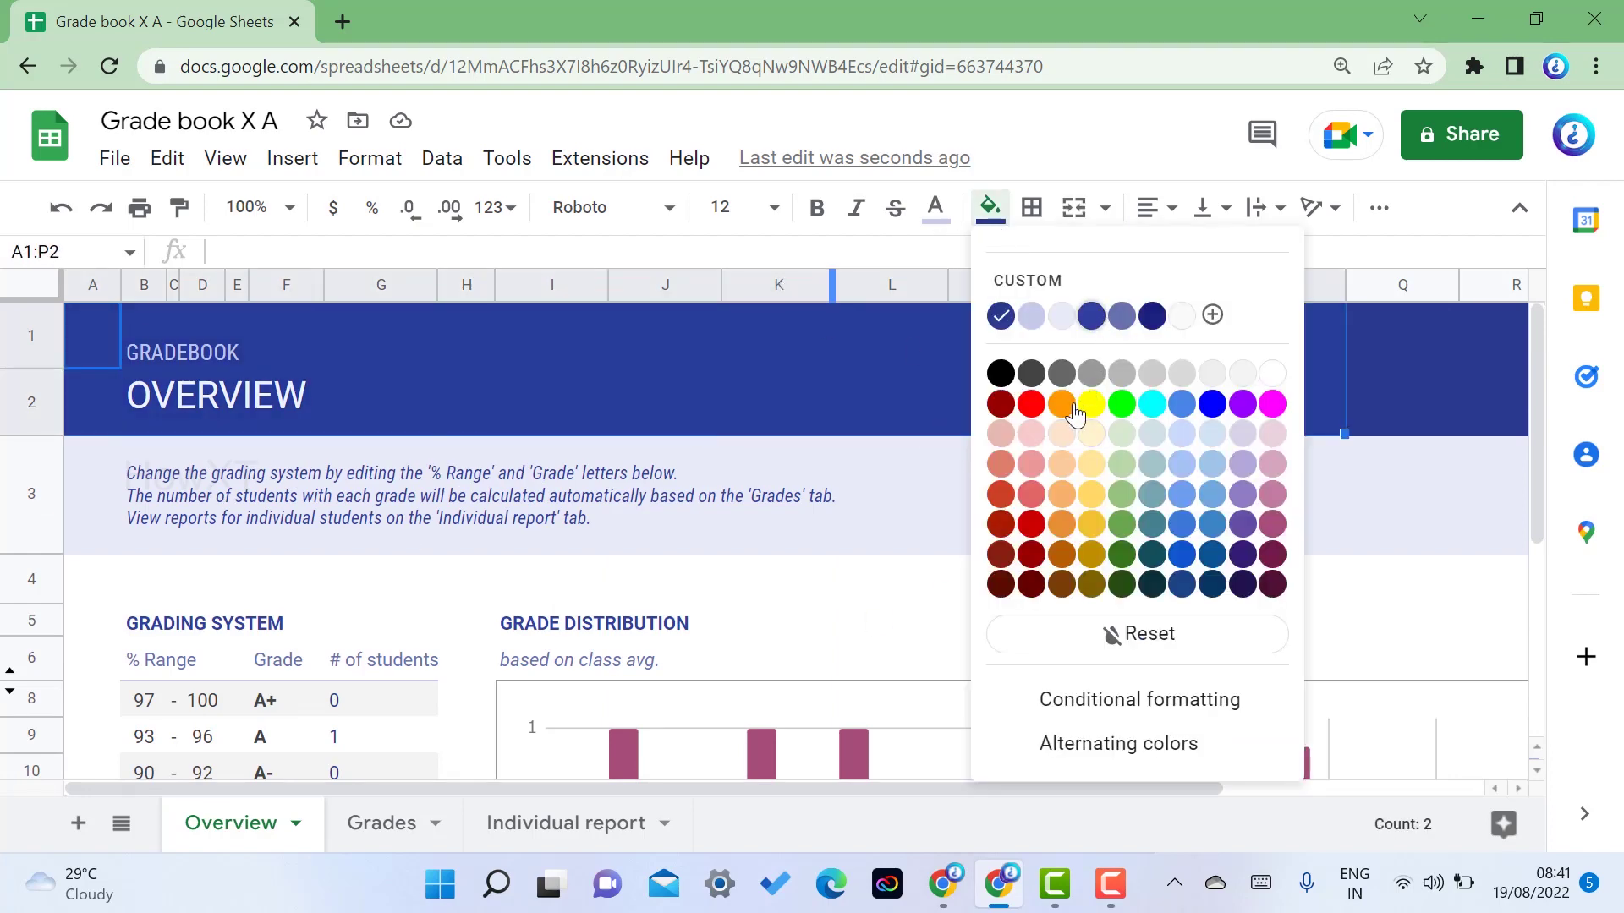
left_click(1070, 418)
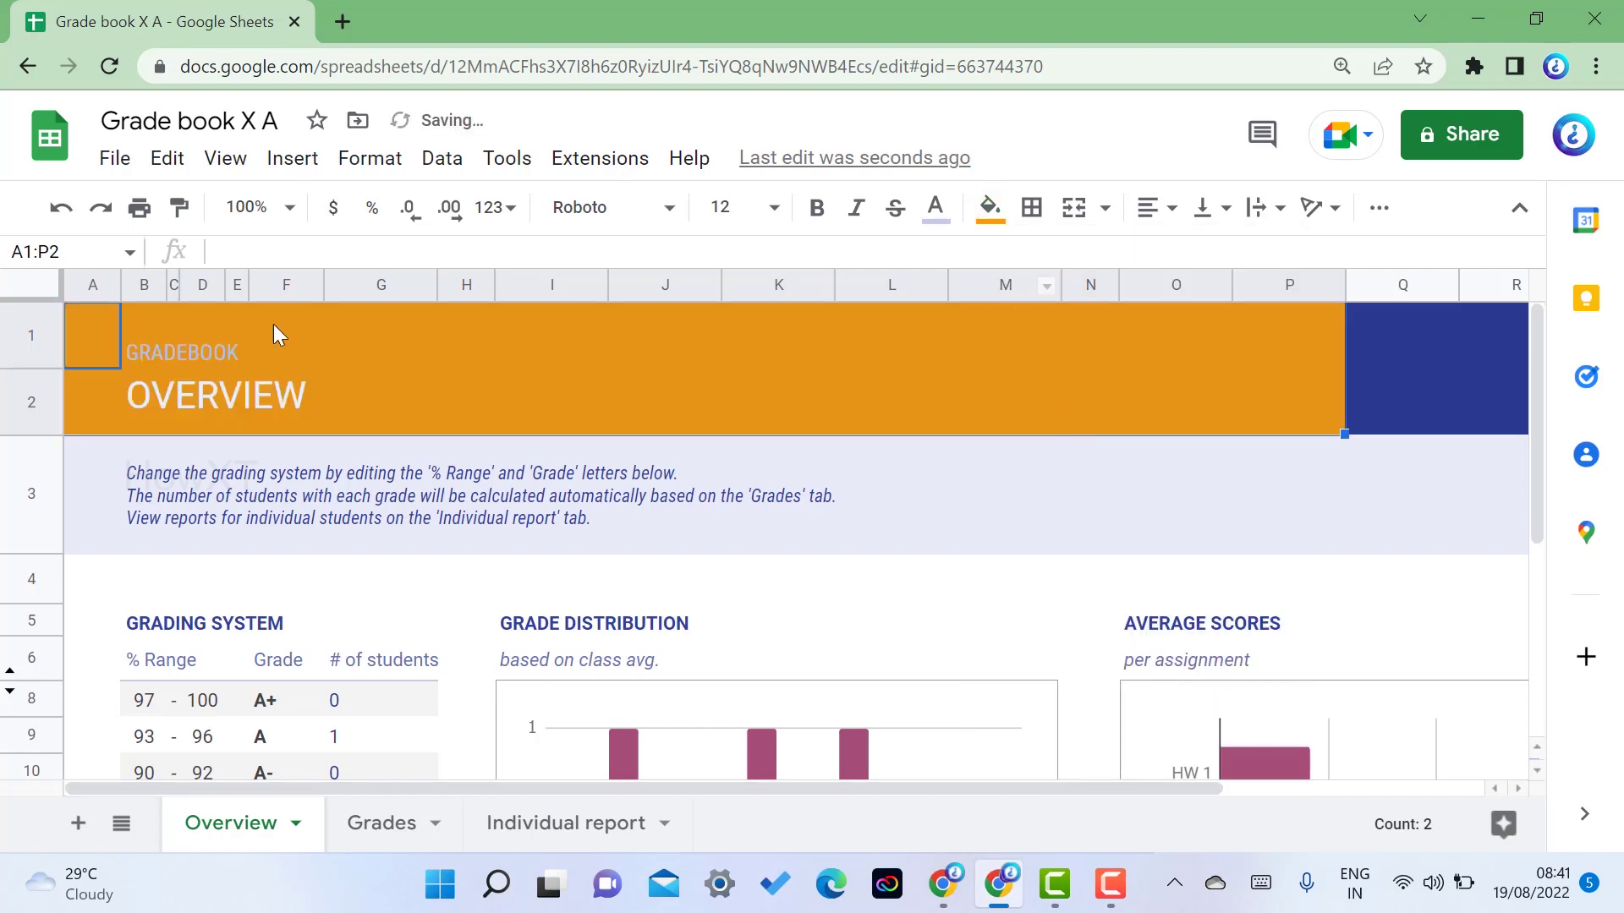
- Extend the selection to A1:R2 and settle on cornflower blue after trying green
left_click_drag(86, 311, 1533, 404)
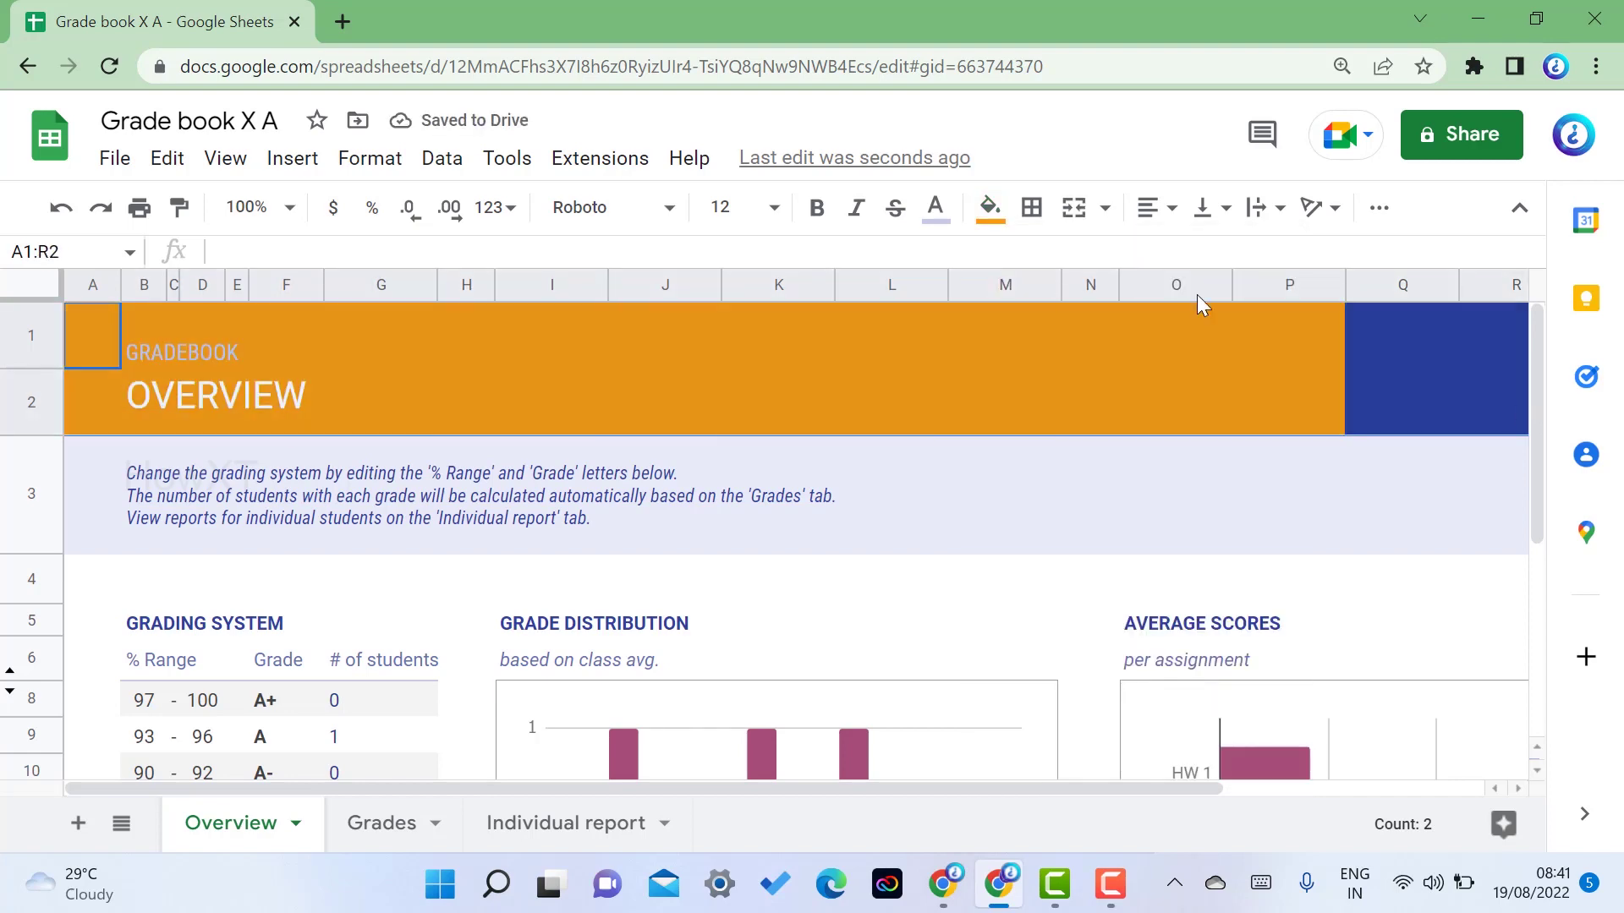
left_click(989, 207)
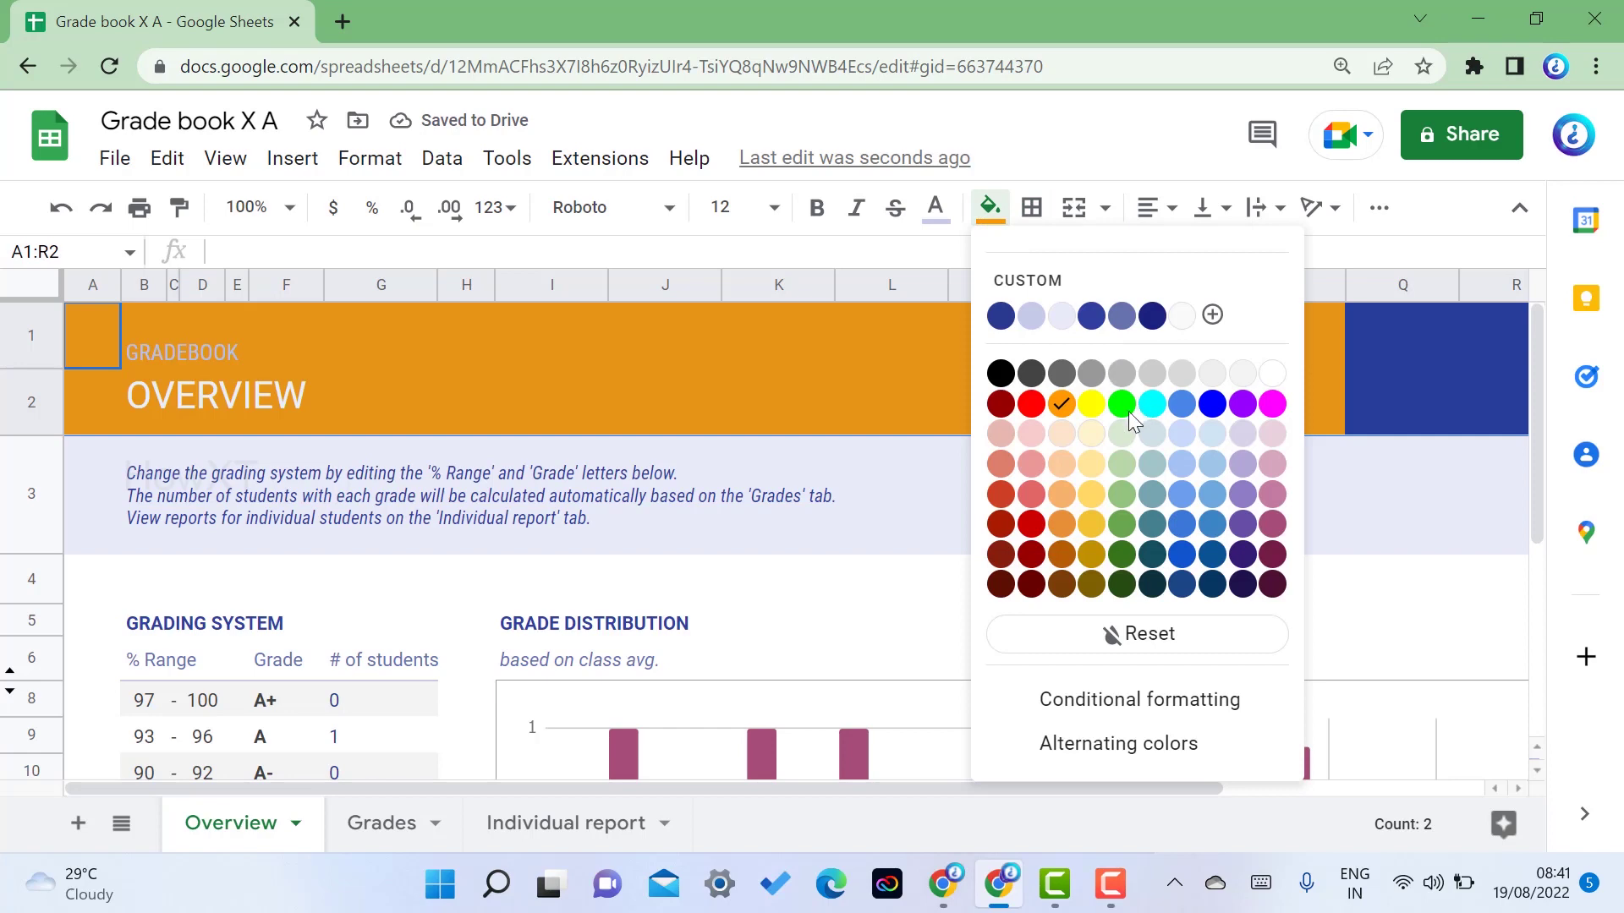
left_click(1124, 413)
left_click(990, 207)
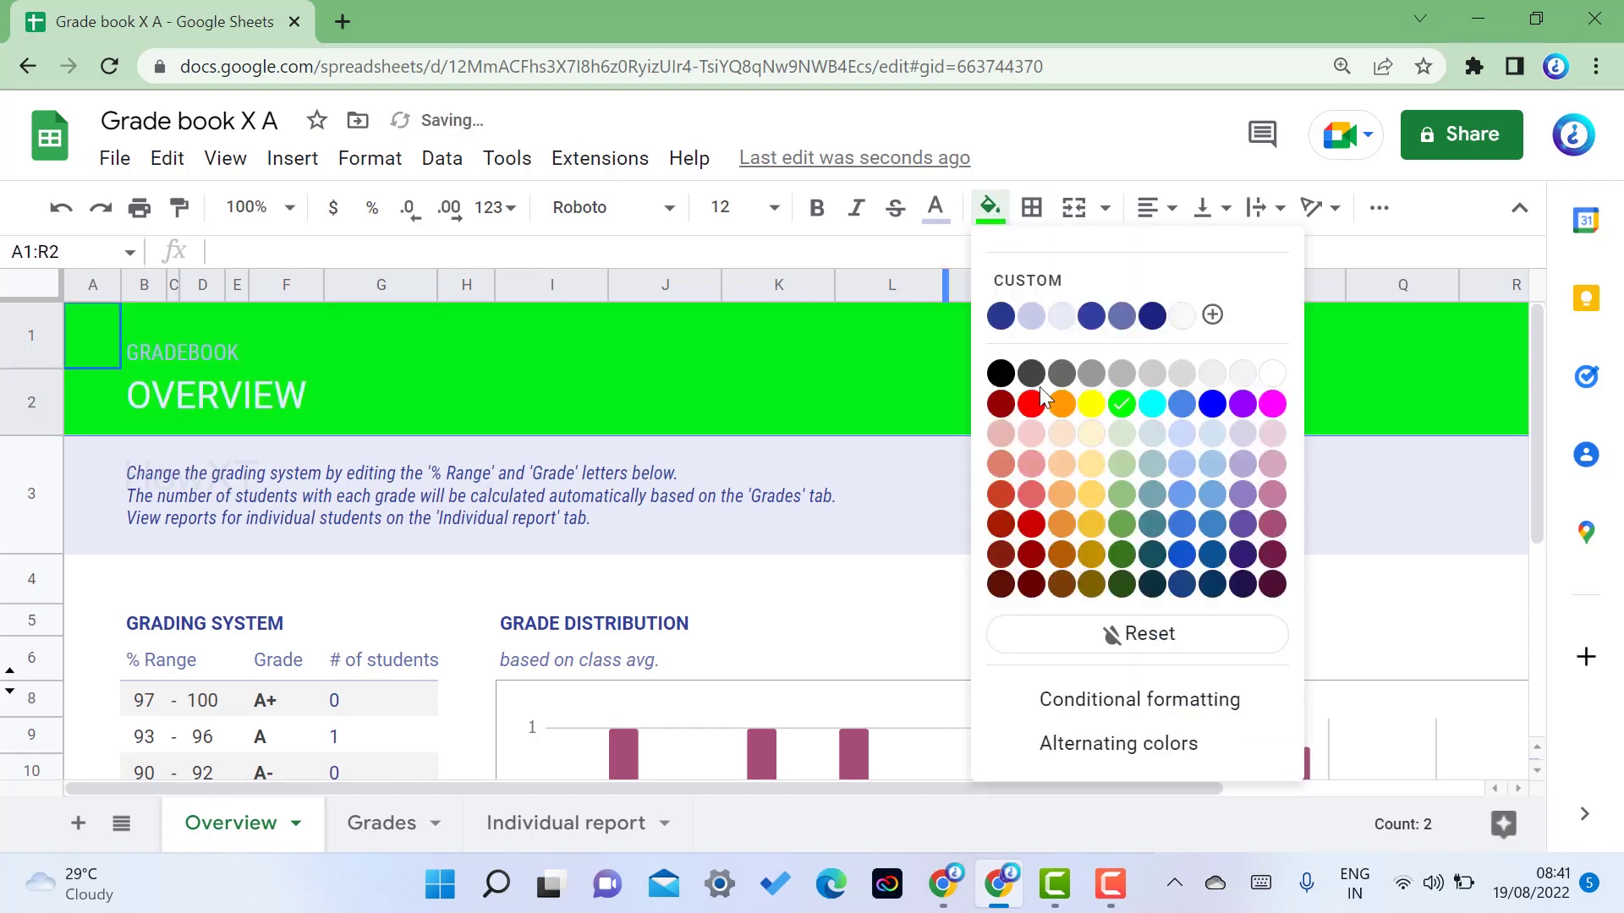
left_click(1182, 409)
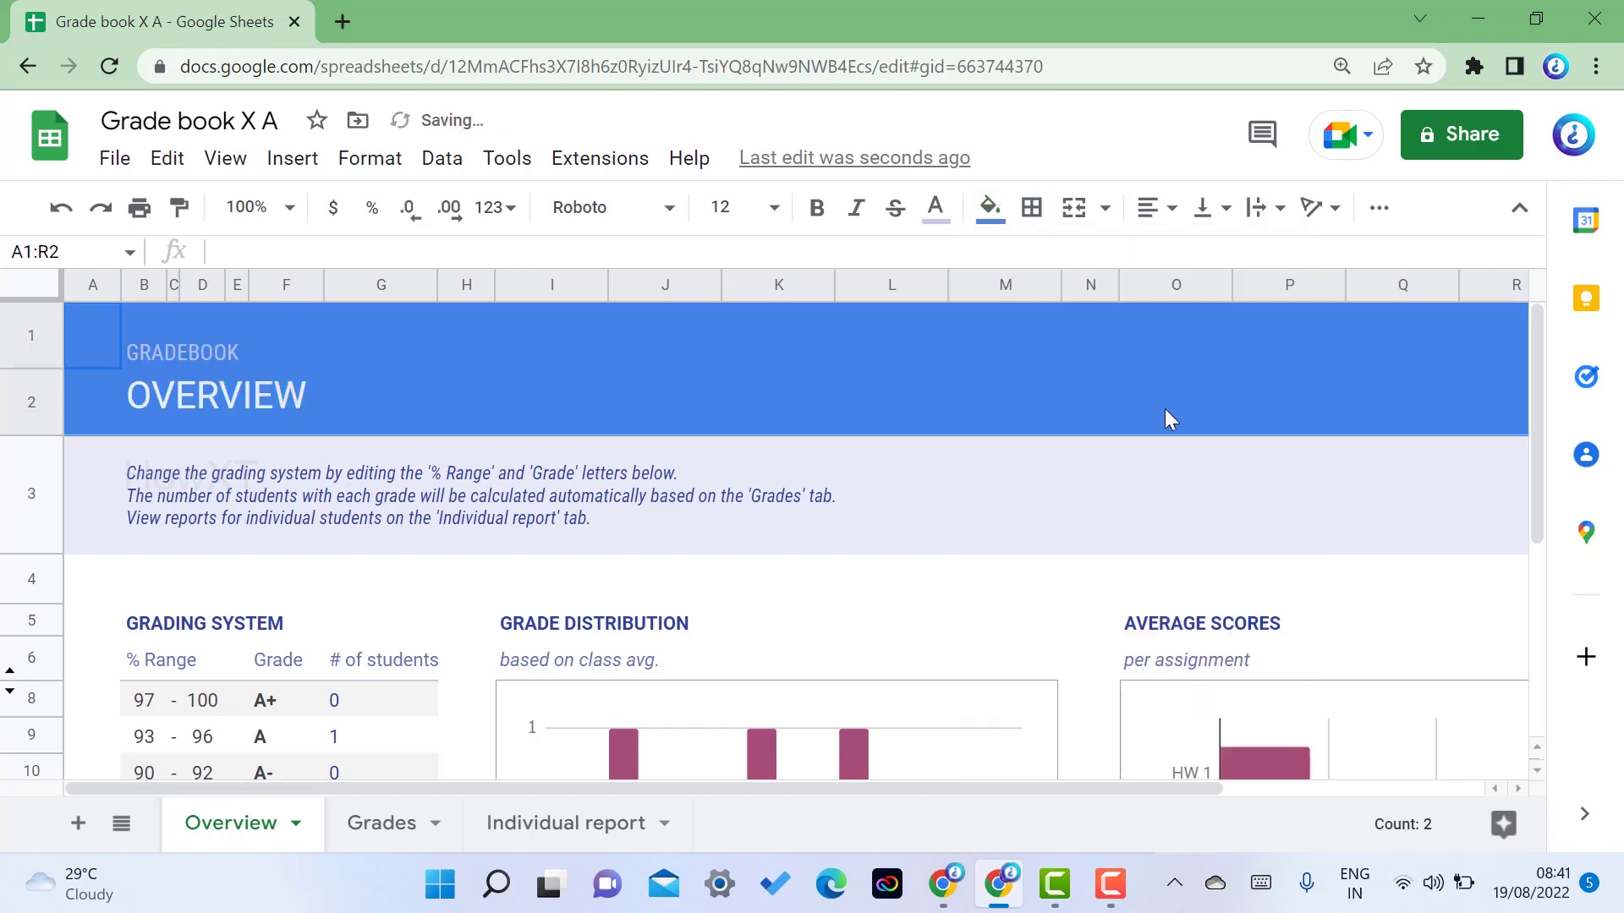
left_click(786, 589)
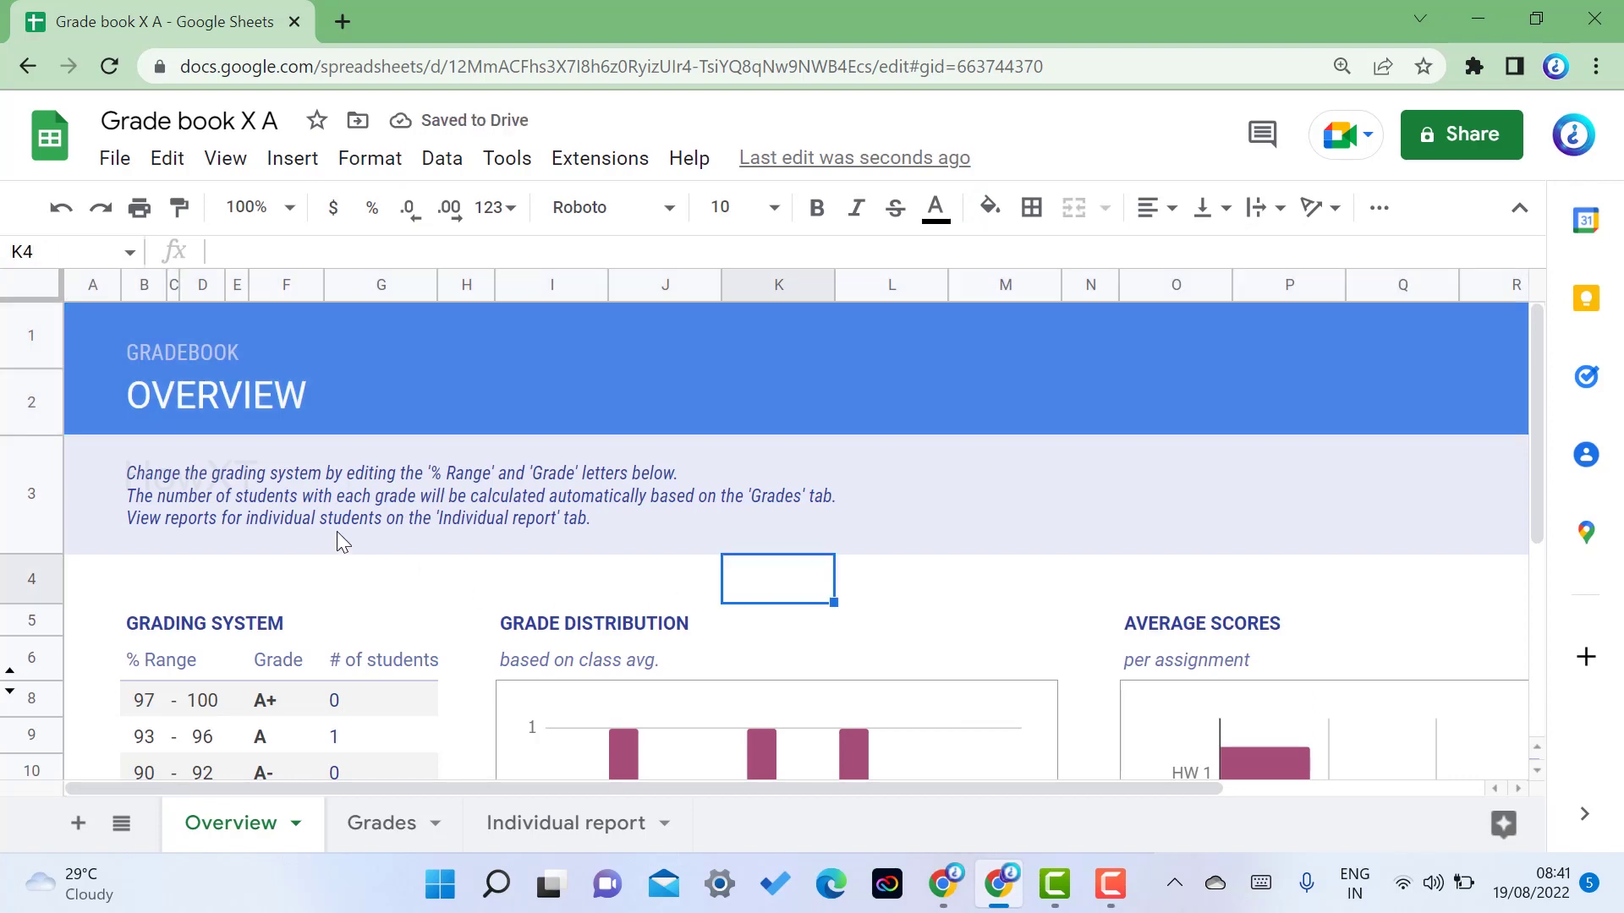
- Review the Overview grading table, stepping through % Range cells up to A+'s 97 bound
scroll(272, 500, "down", 2)
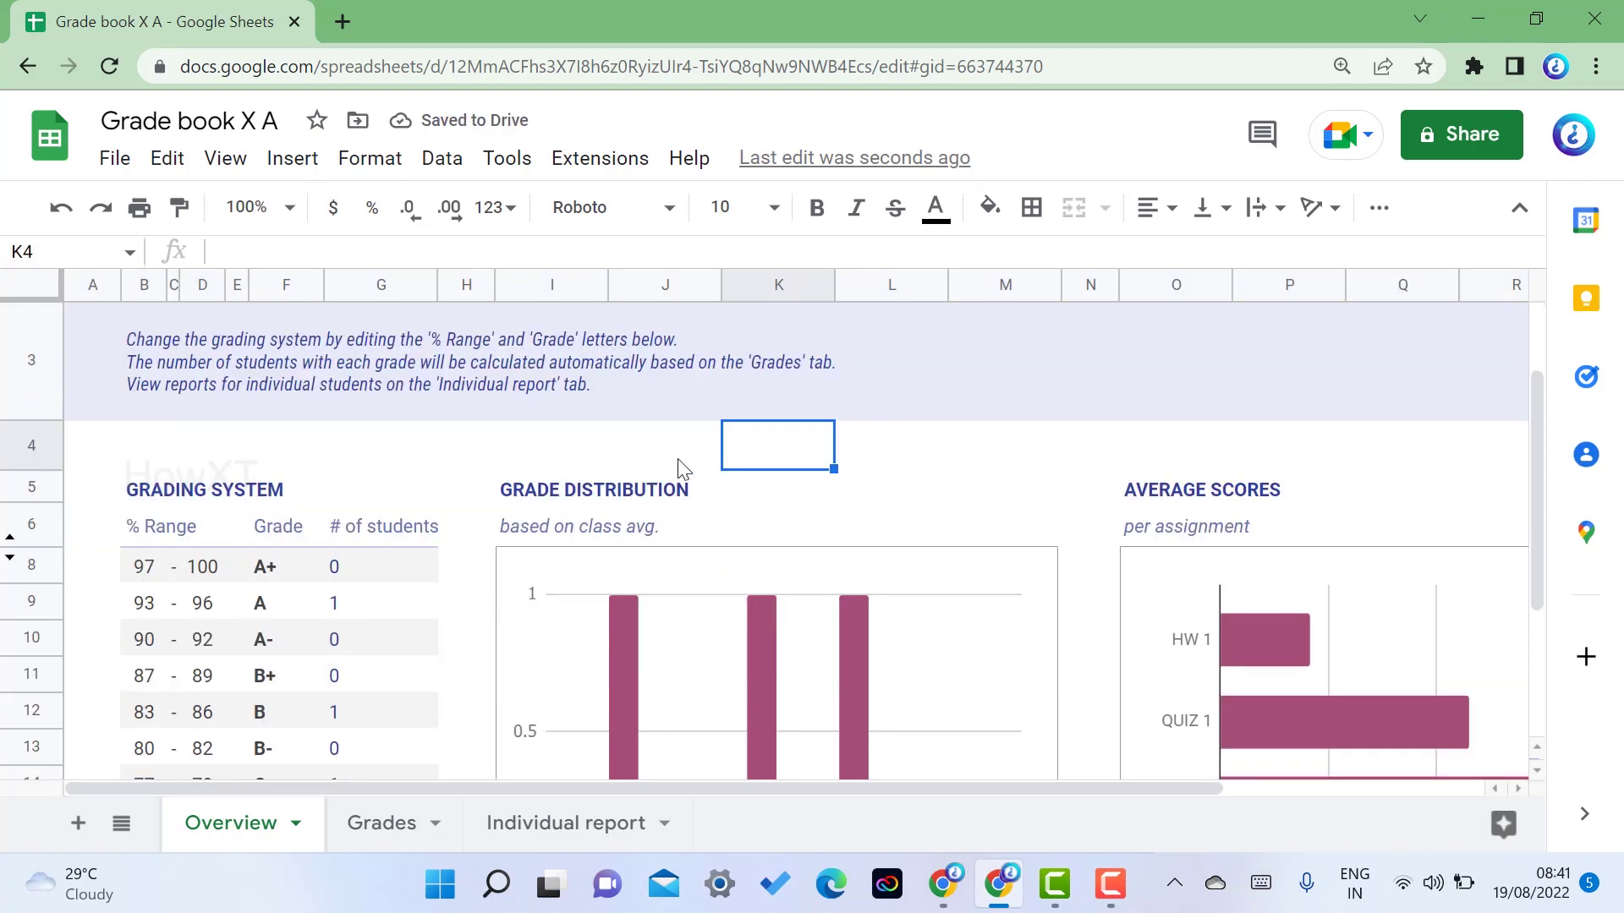
scroll(676, 474, "down", 2)
scroll(673, 487, "down", 2)
scroll(664, 495, "up", 3)
scroll(1266, 568, "down", 3)
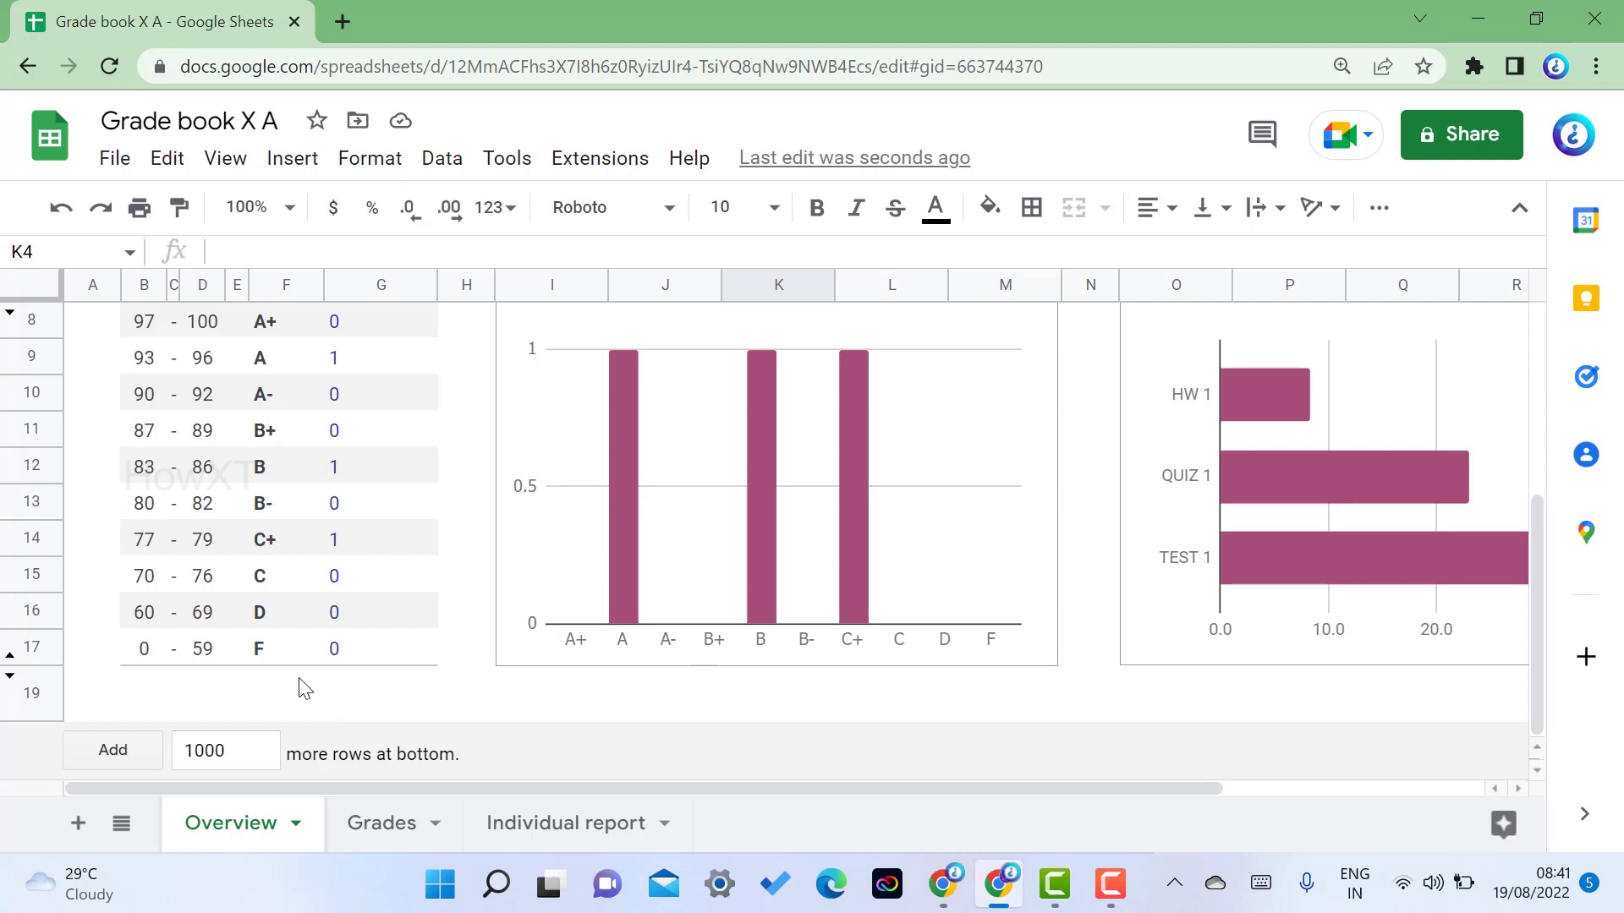
left_click(133, 698)
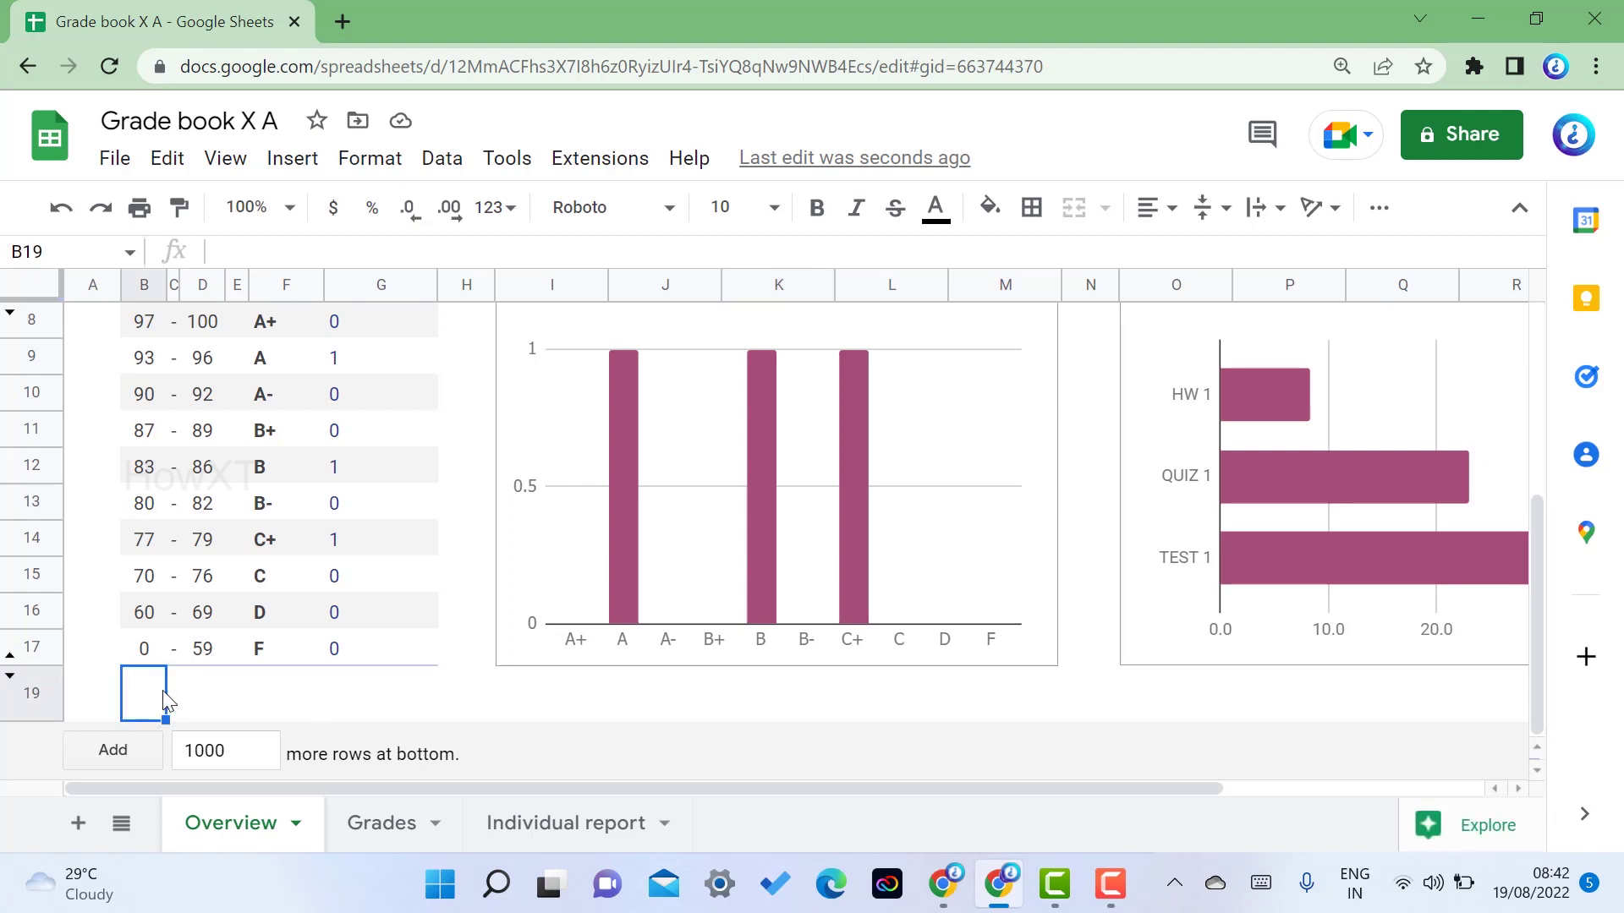
key("Up")
key("Up")
key("Up")
key("Up")
key("Up")
key("Up")
key("Up")
key("Up")
key("Up")
key("Up")
key("Up")
key("Up")
key("Up")
key("Up")
key("Up")
key("Up")
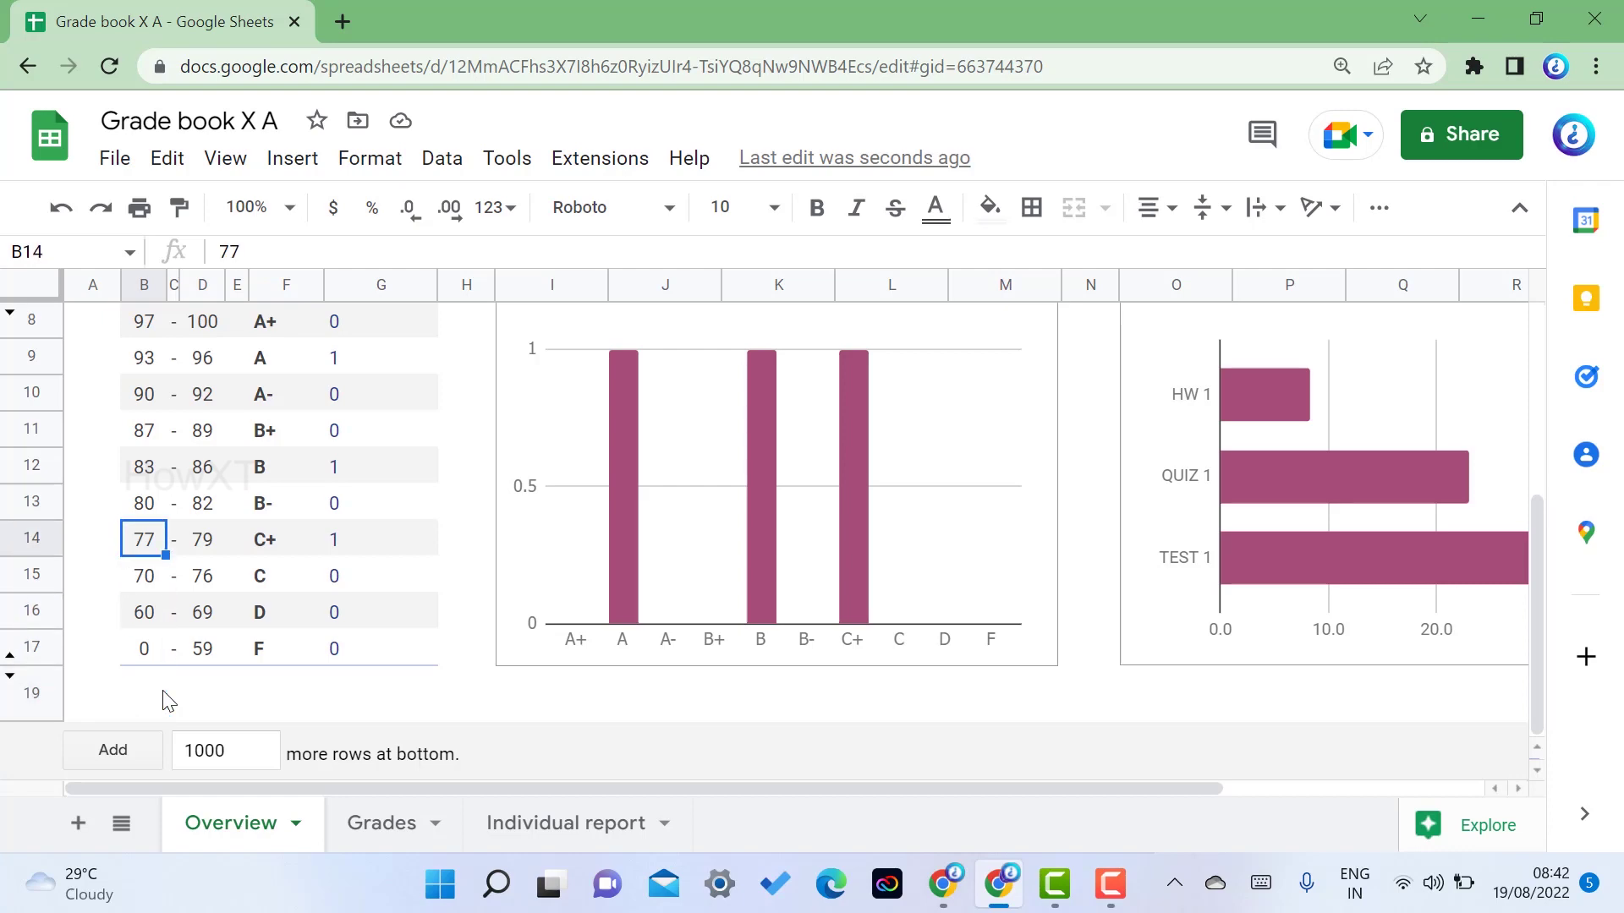
key("Down")
key("Down")
key("Down")
key("Down")
key("Down")
key("Down")
key("Down")
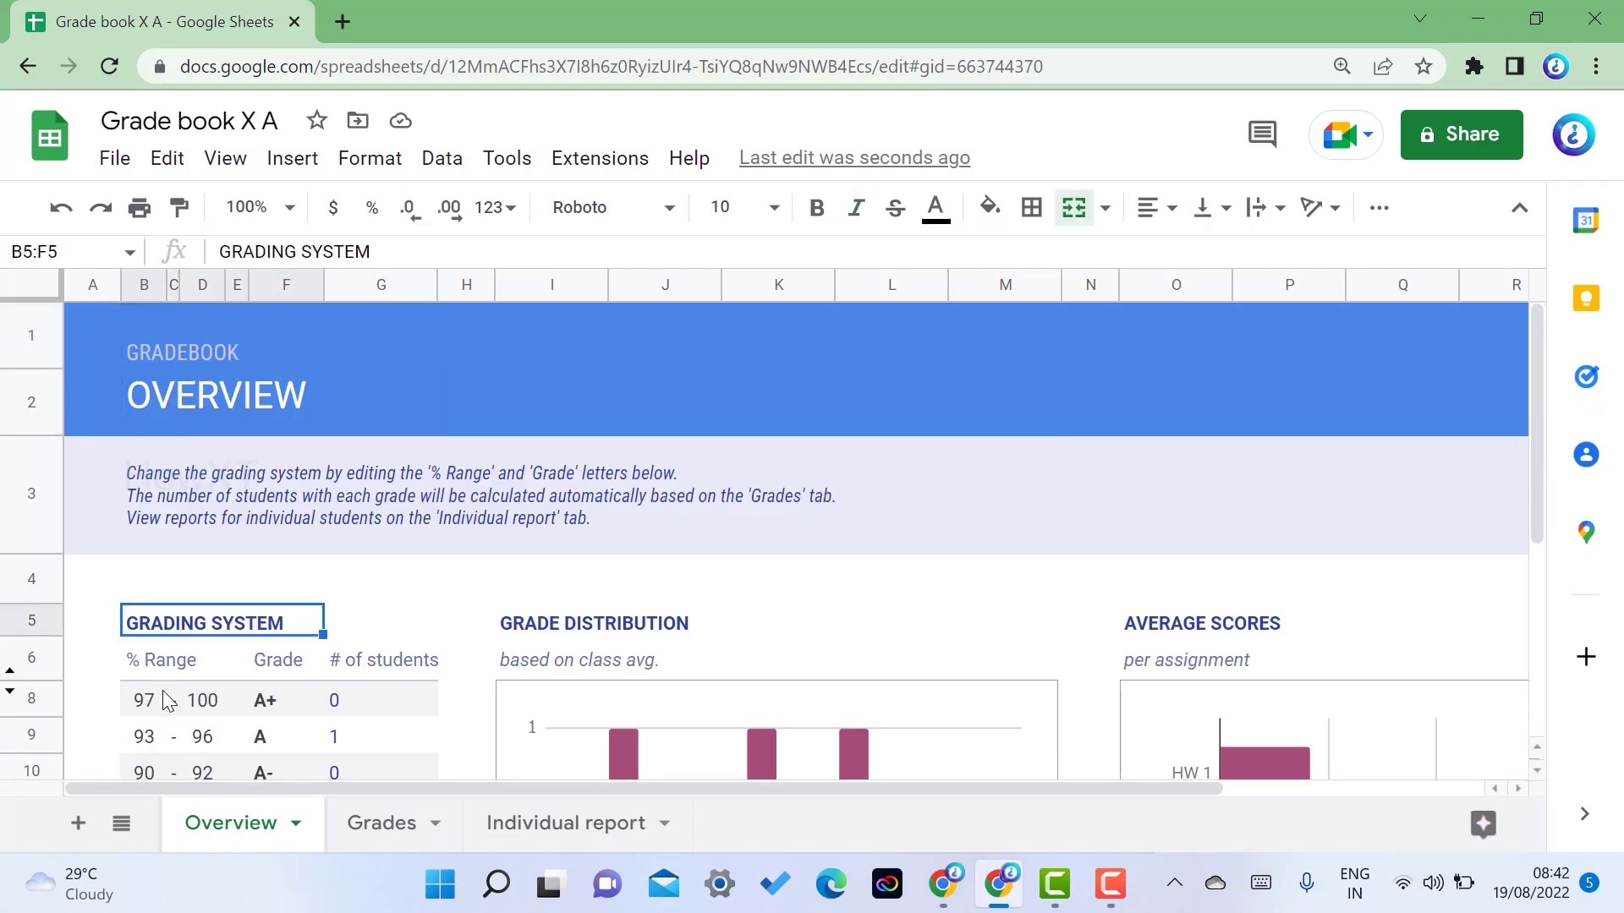
key("Up")
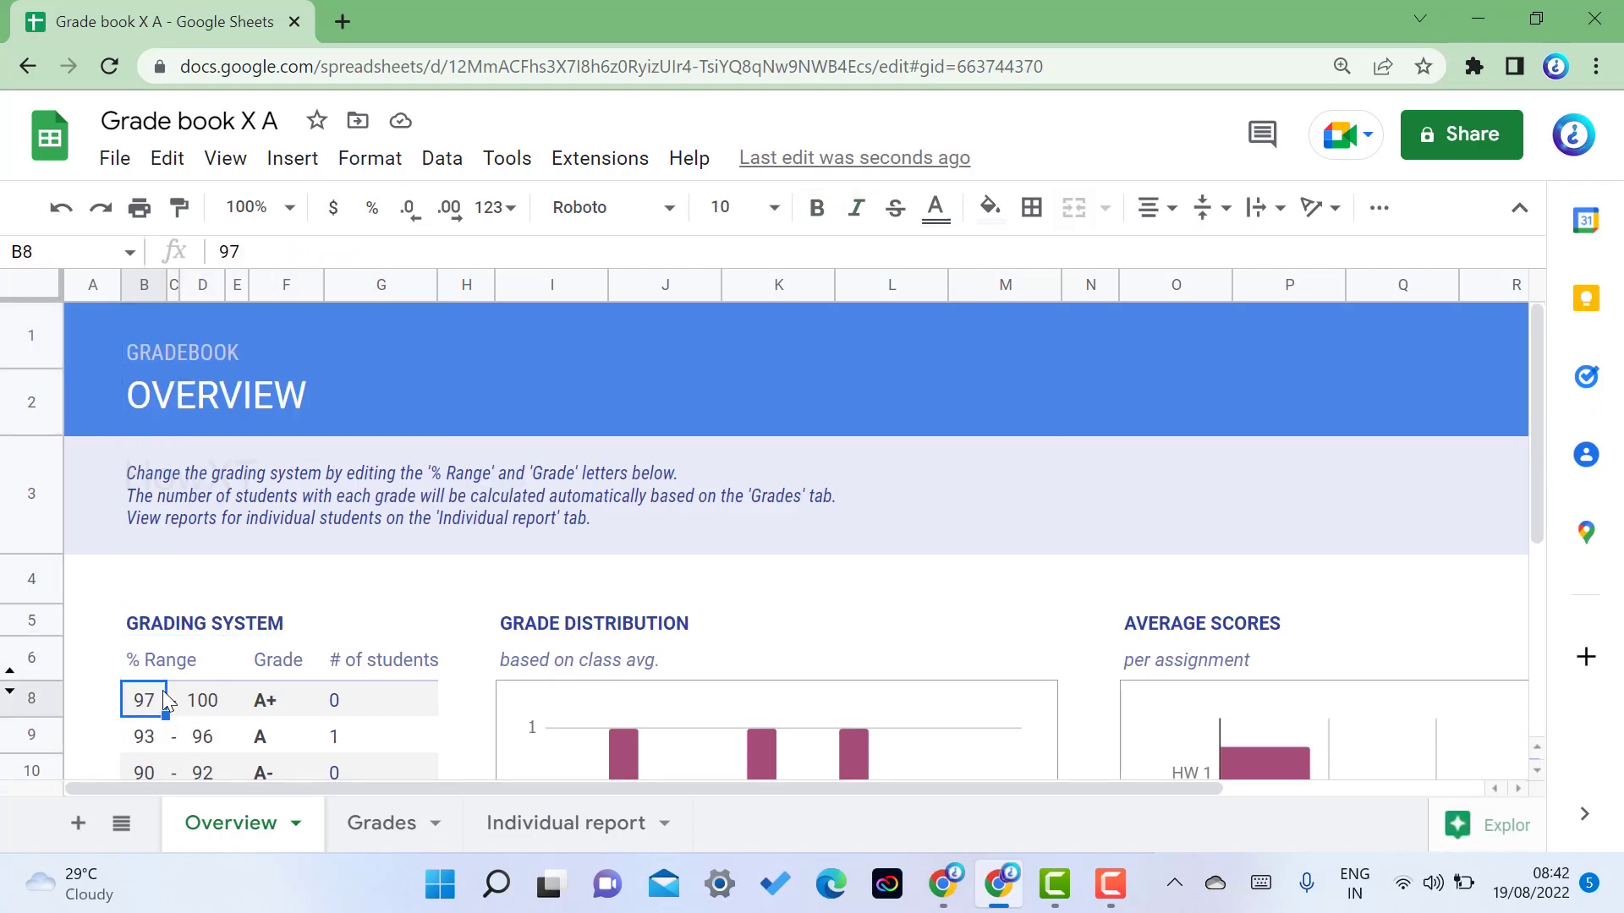
scroll(169, 700, "down", 3)
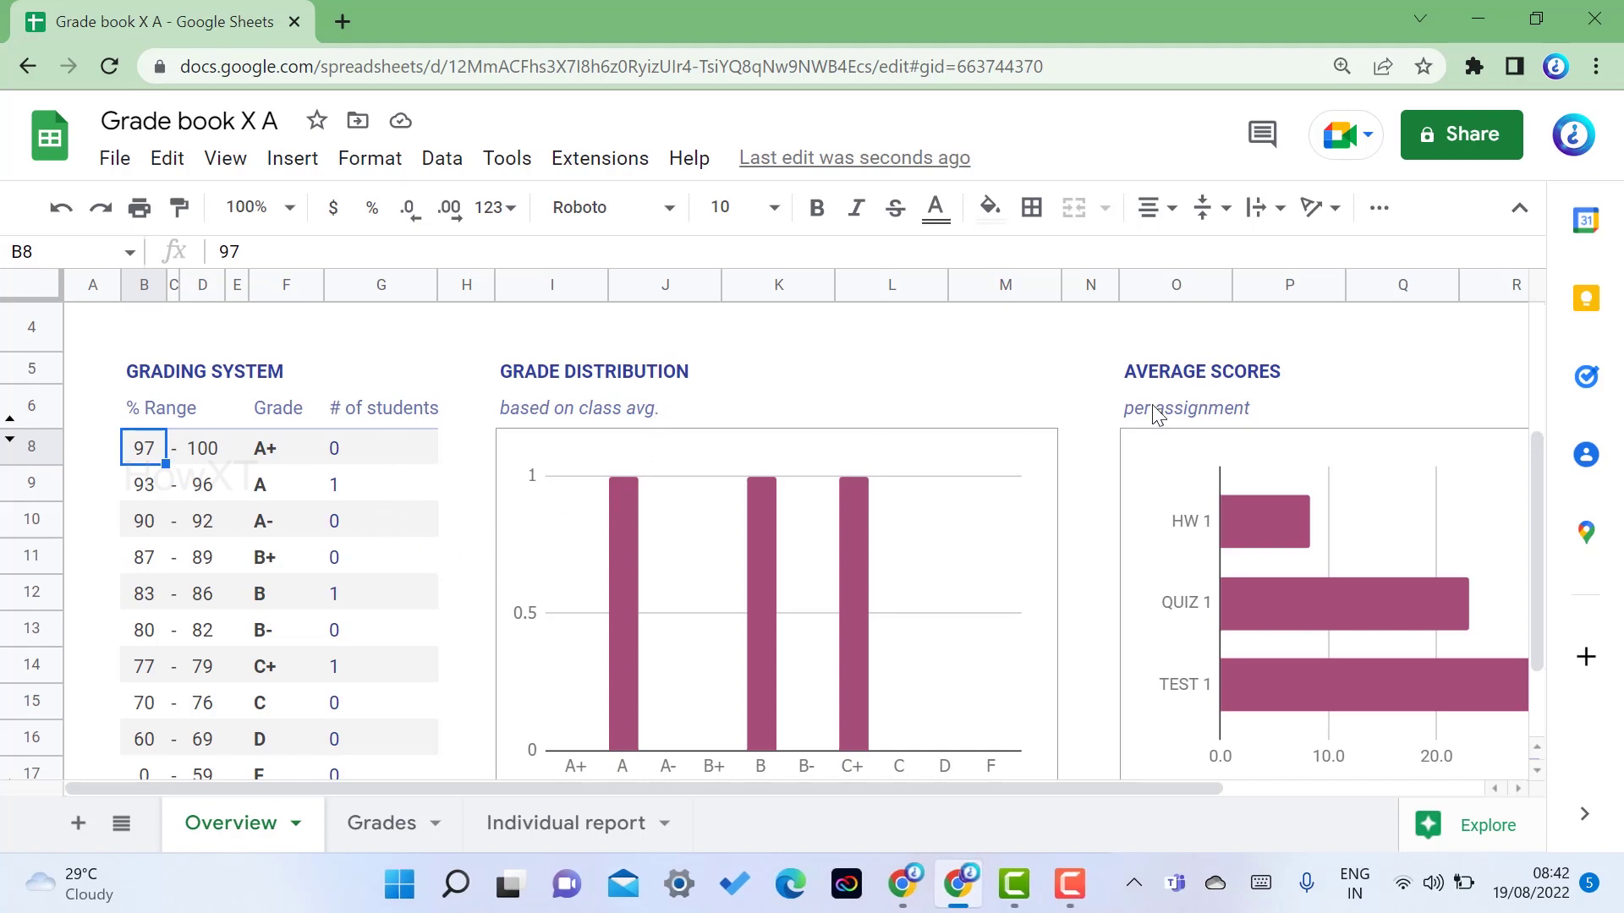
- On the Grades sheet, replace 'Student 1' and 'Student 2' with the students' names
left_click(368, 833)
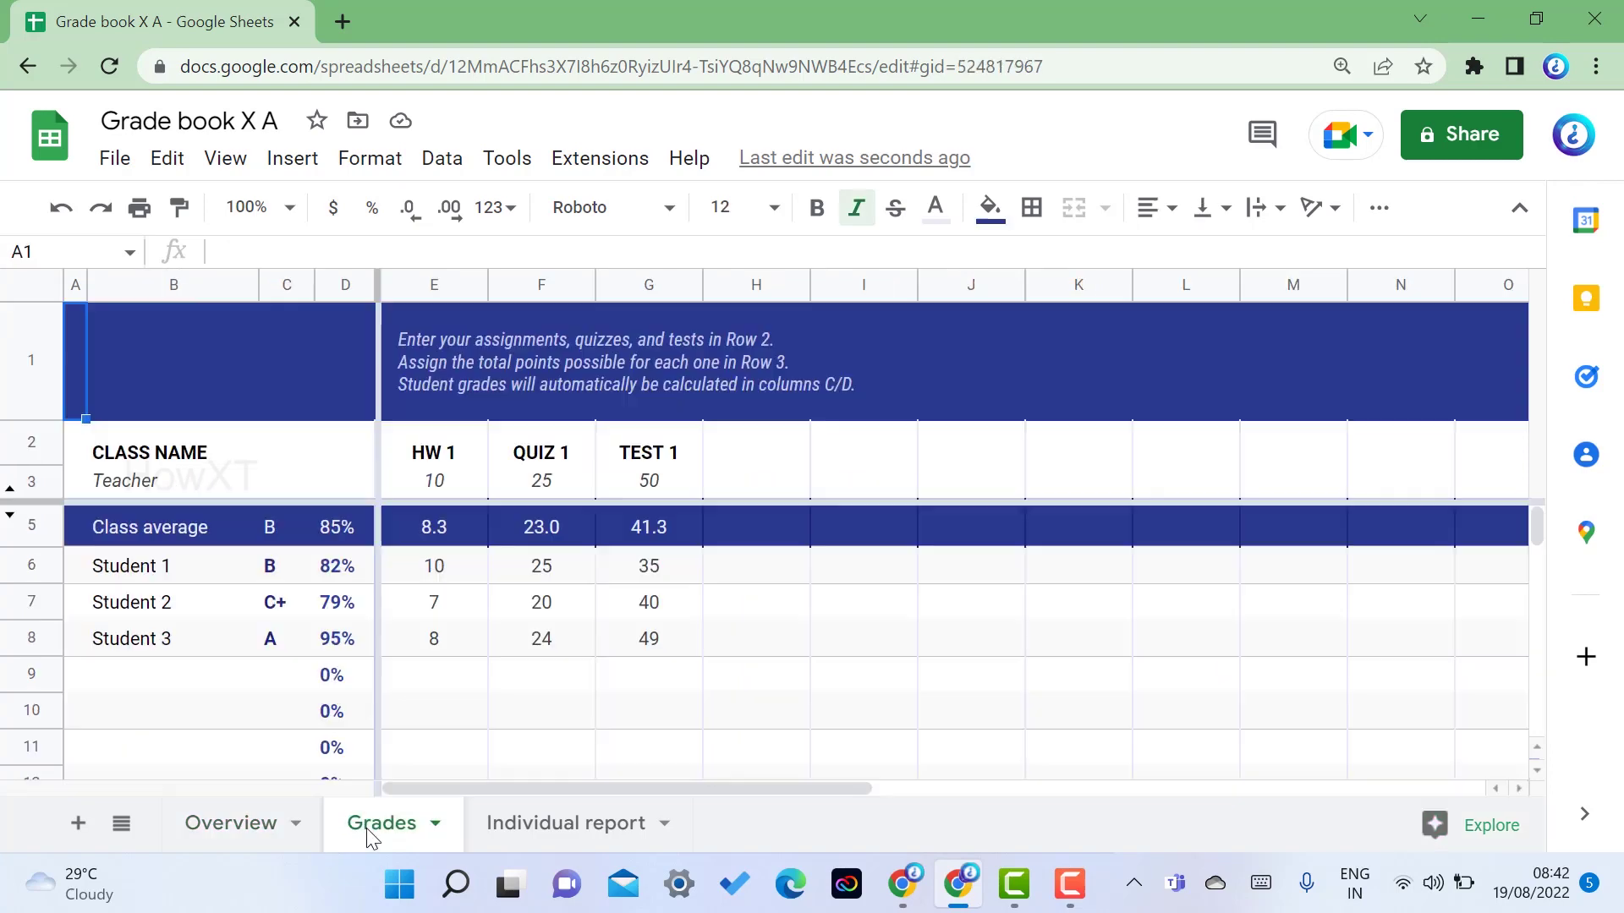
left_click(100, 565)
double_click(181, 565)
left_click_drag(181, 565, 85, 568)
type("Adrick")
left_click(163, 620)
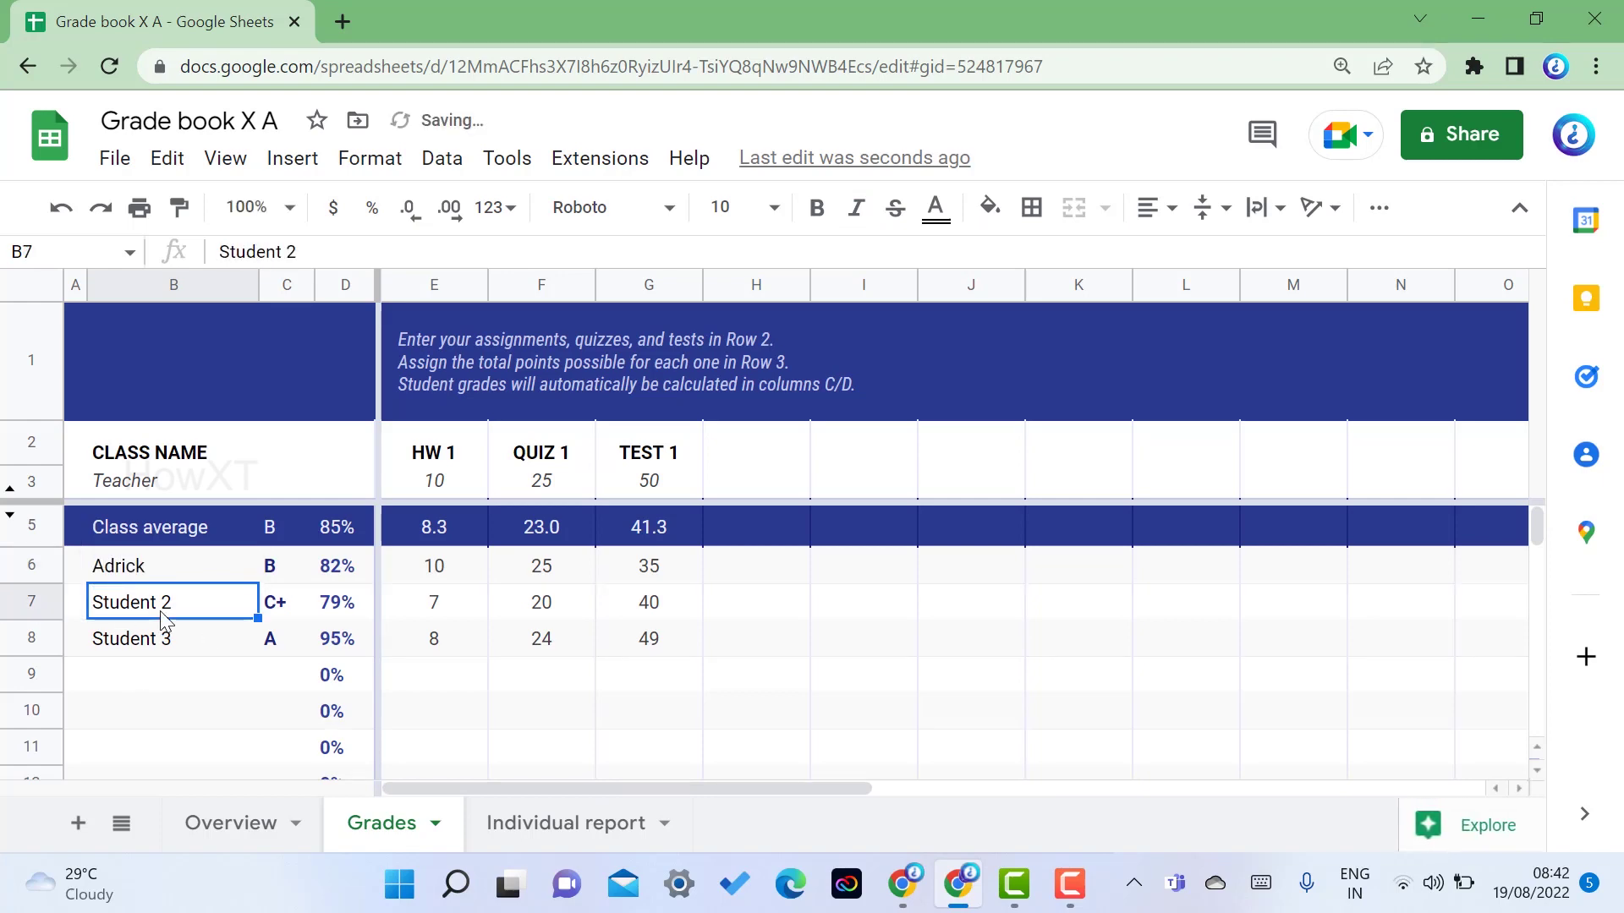
double_click(163, 620)
left_click_drag(130, 598, 59, 615)
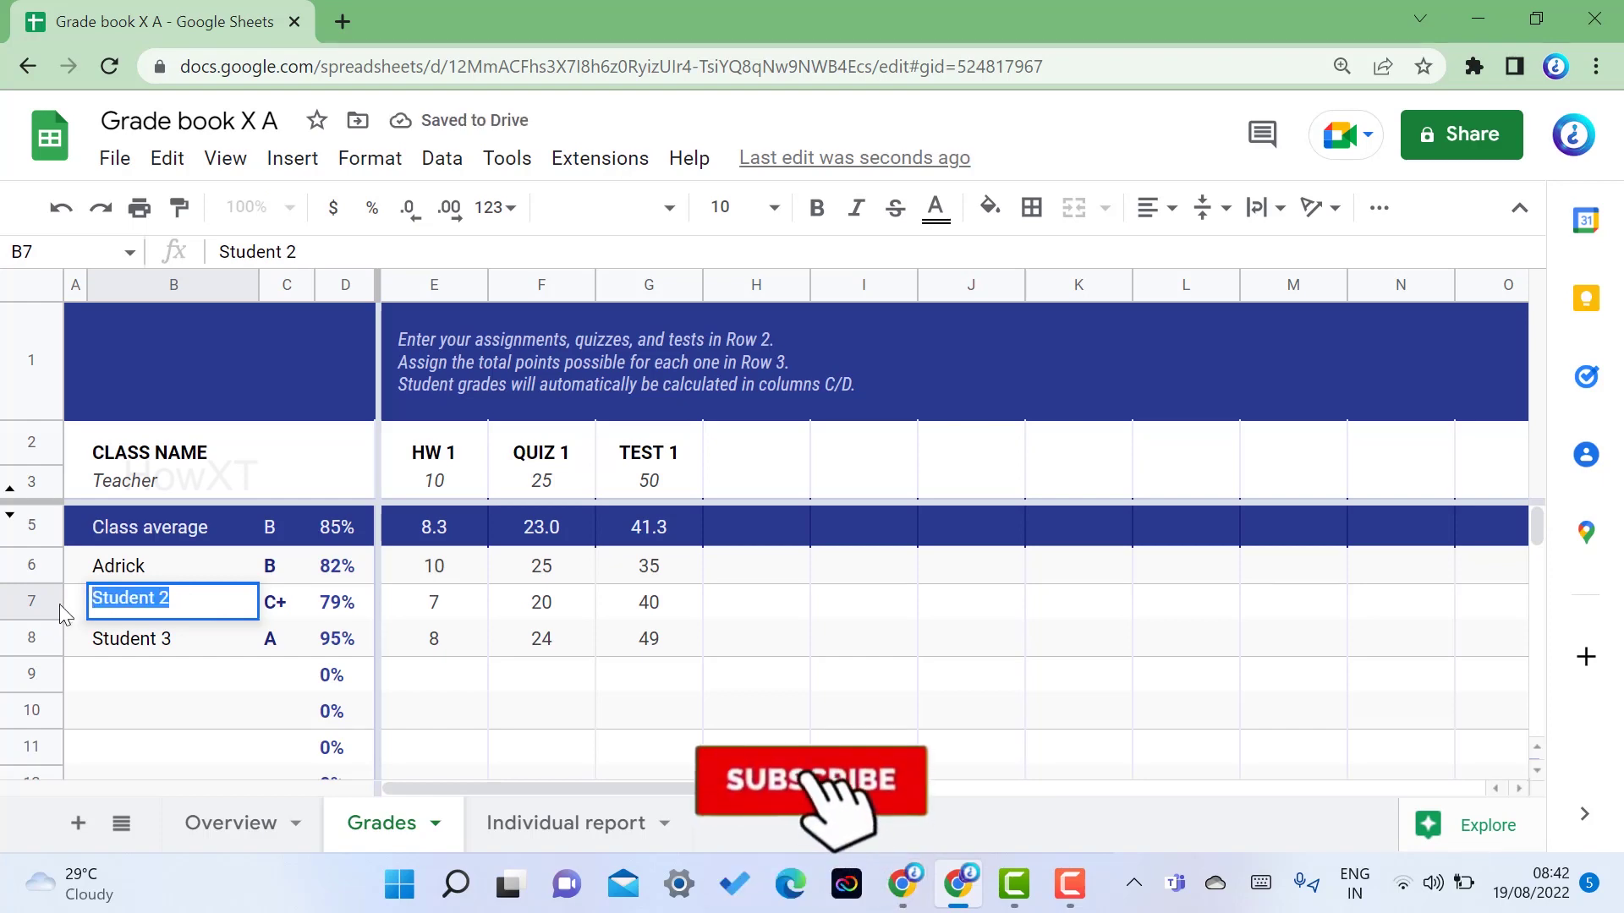
type("Joseph")
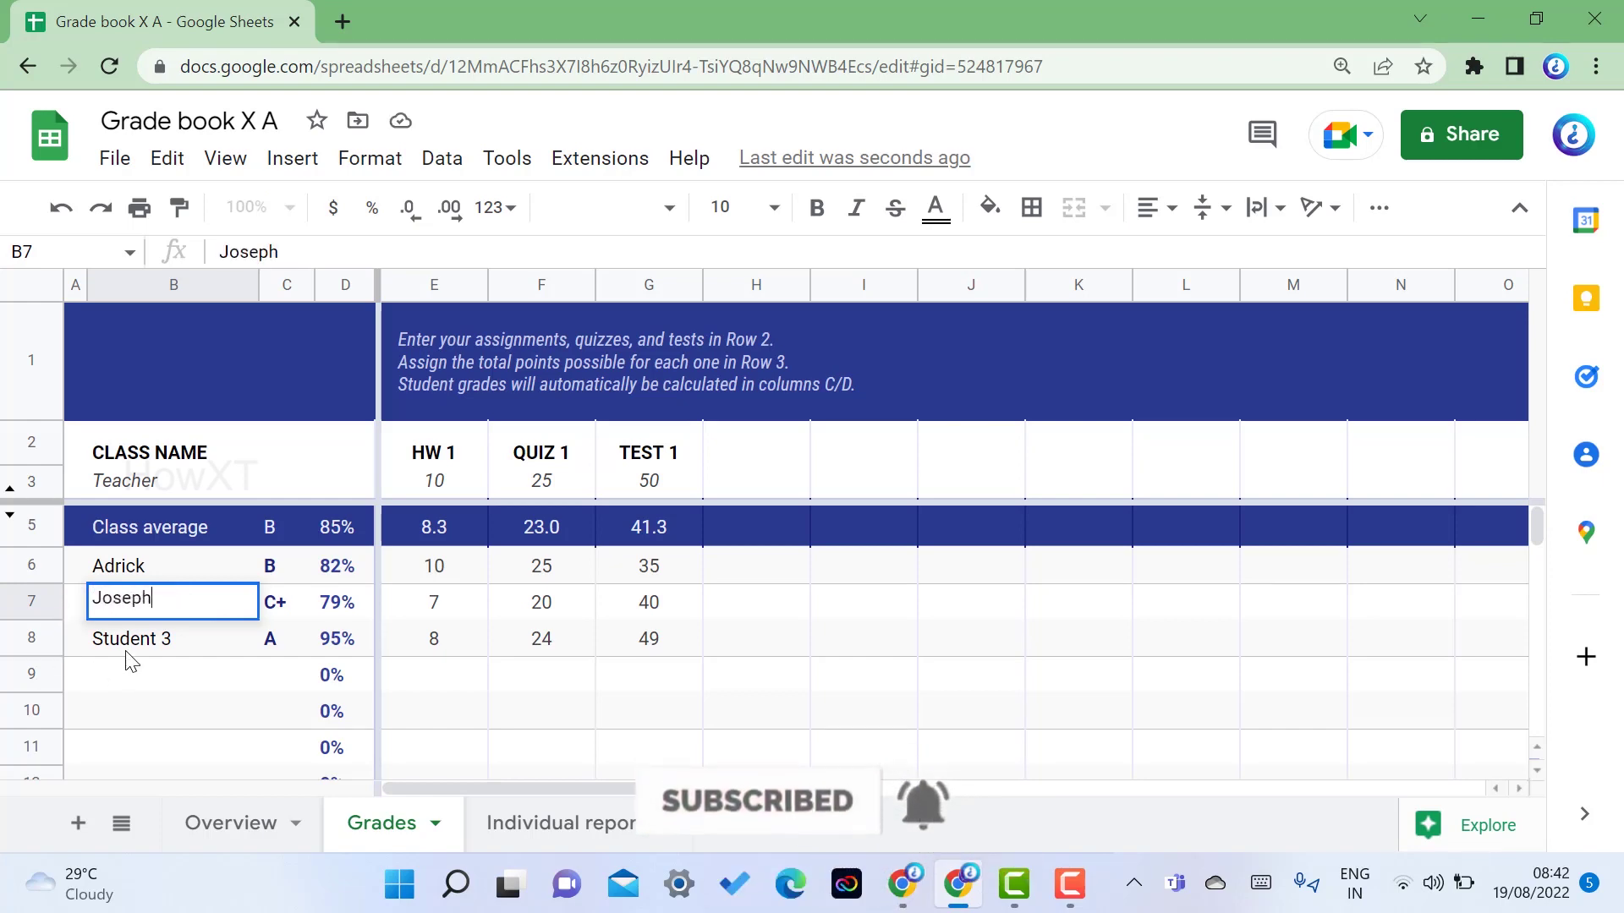
- Replace 'Student 3' in B8 with the third student's name
double_click(145, 636)
left_click_drag(169, 634, 31, 656)
type("Alex")
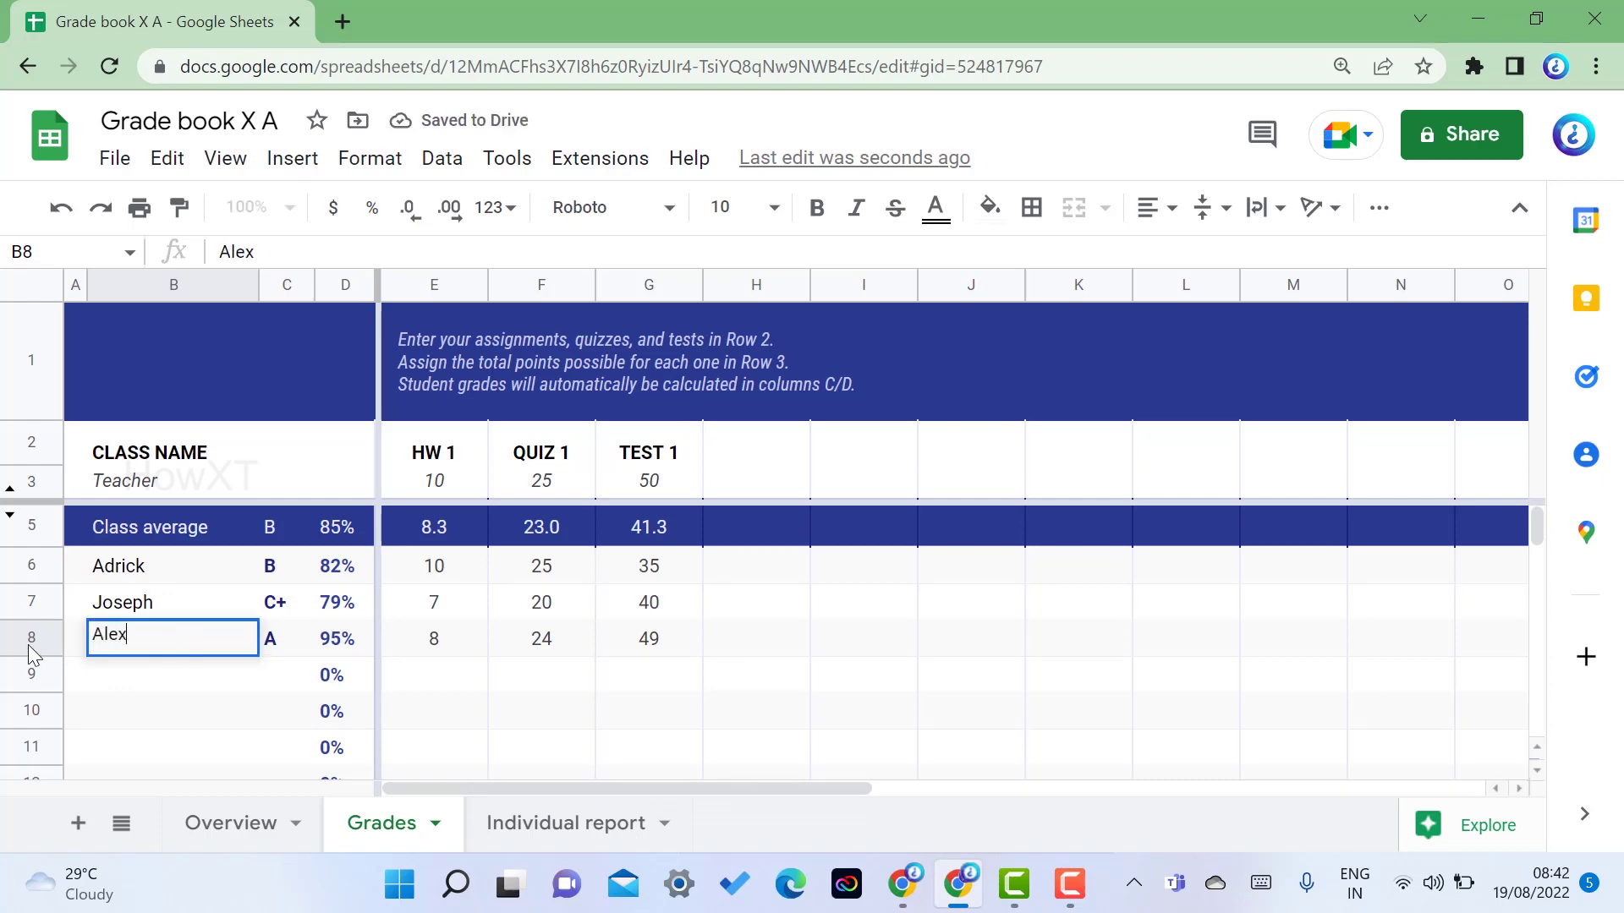
key("Return")
scroll(31, 660, "down", 3)
scroll(32, 659, "up", 3)
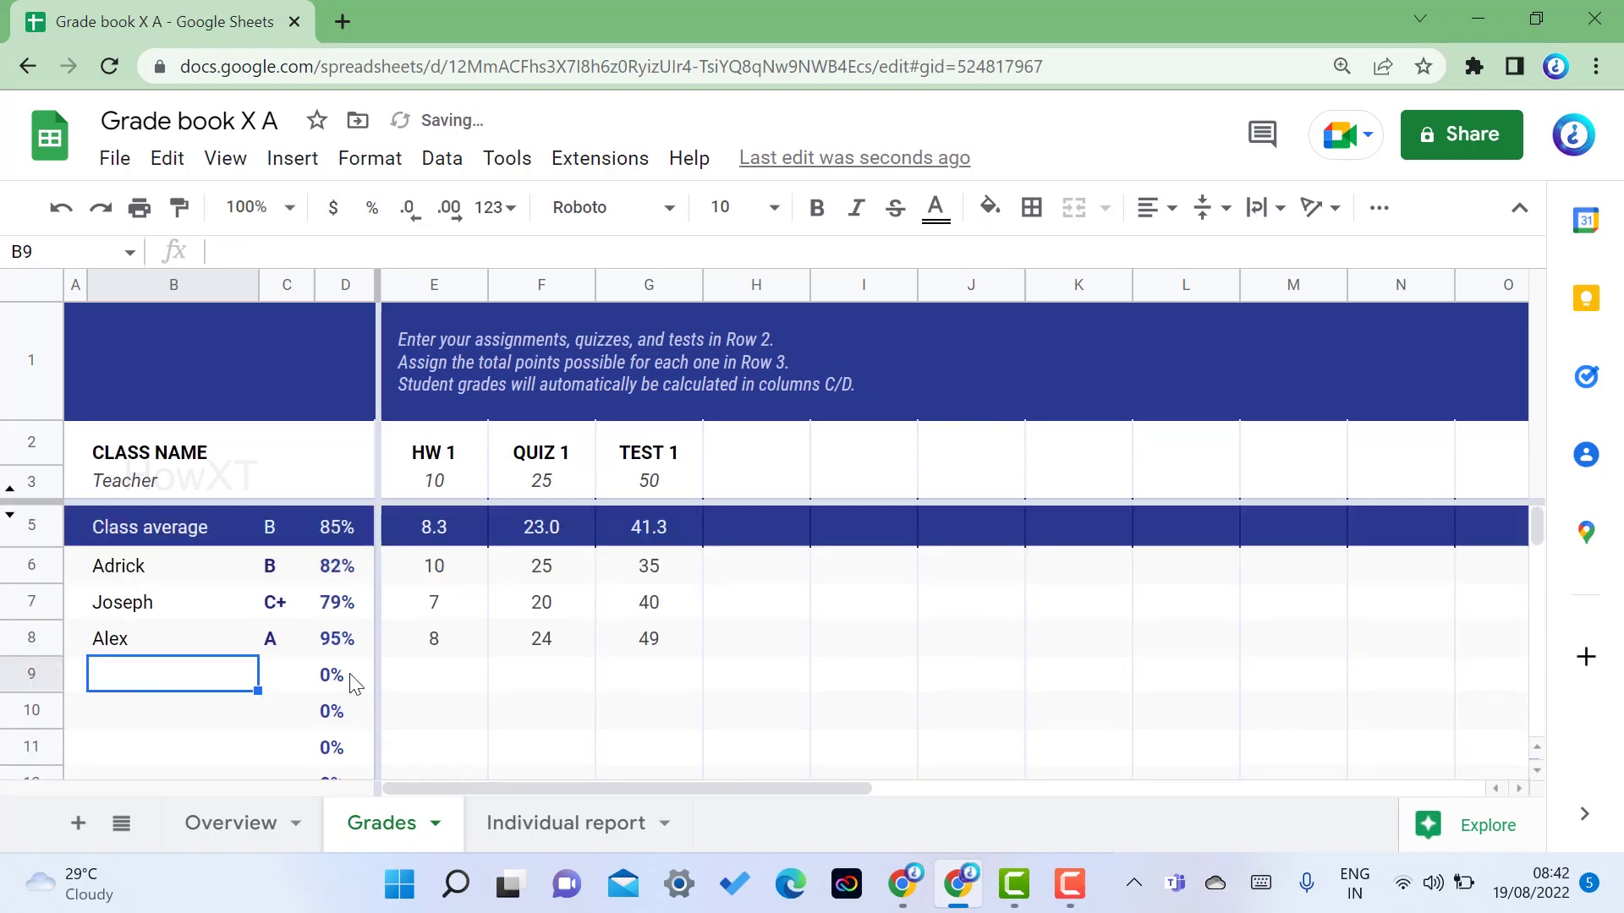
- Replace the CLASS NAME heading in B2 with 'X A'
double_click(220, 461)
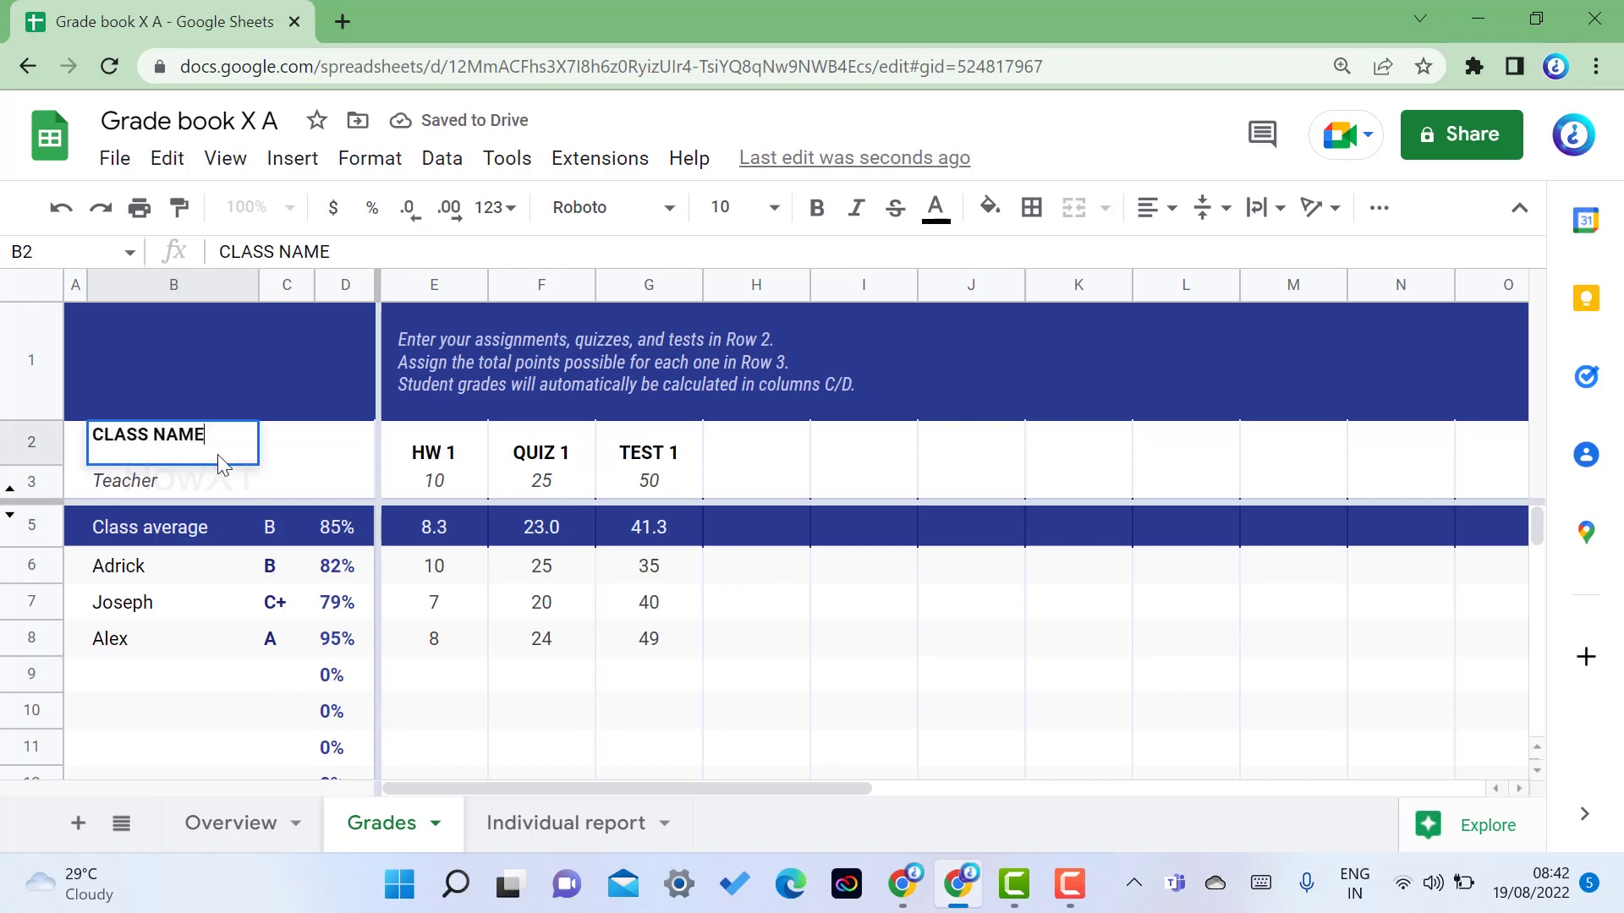
left_click_drag(220, 461, 8, 439)
type("X A")
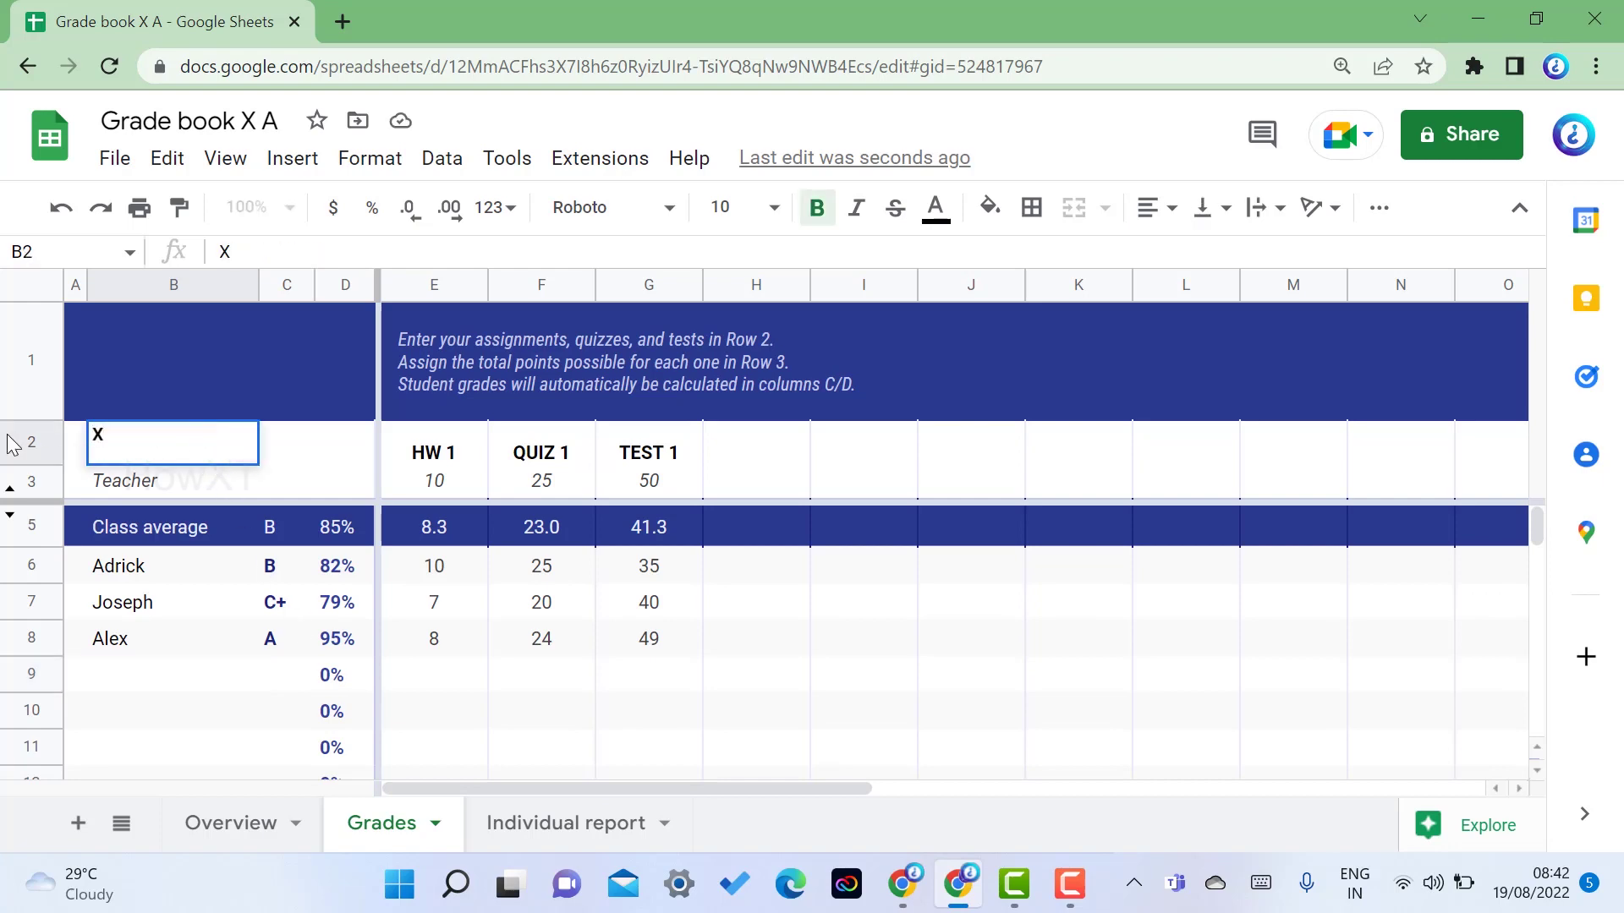
- Replace the Teacher placeholder in B3 with the teacher's name
left_click(192, 490)
double_click(193, 491)
left_click_drag(193, 491, 7, 491)
key("BackSpace")
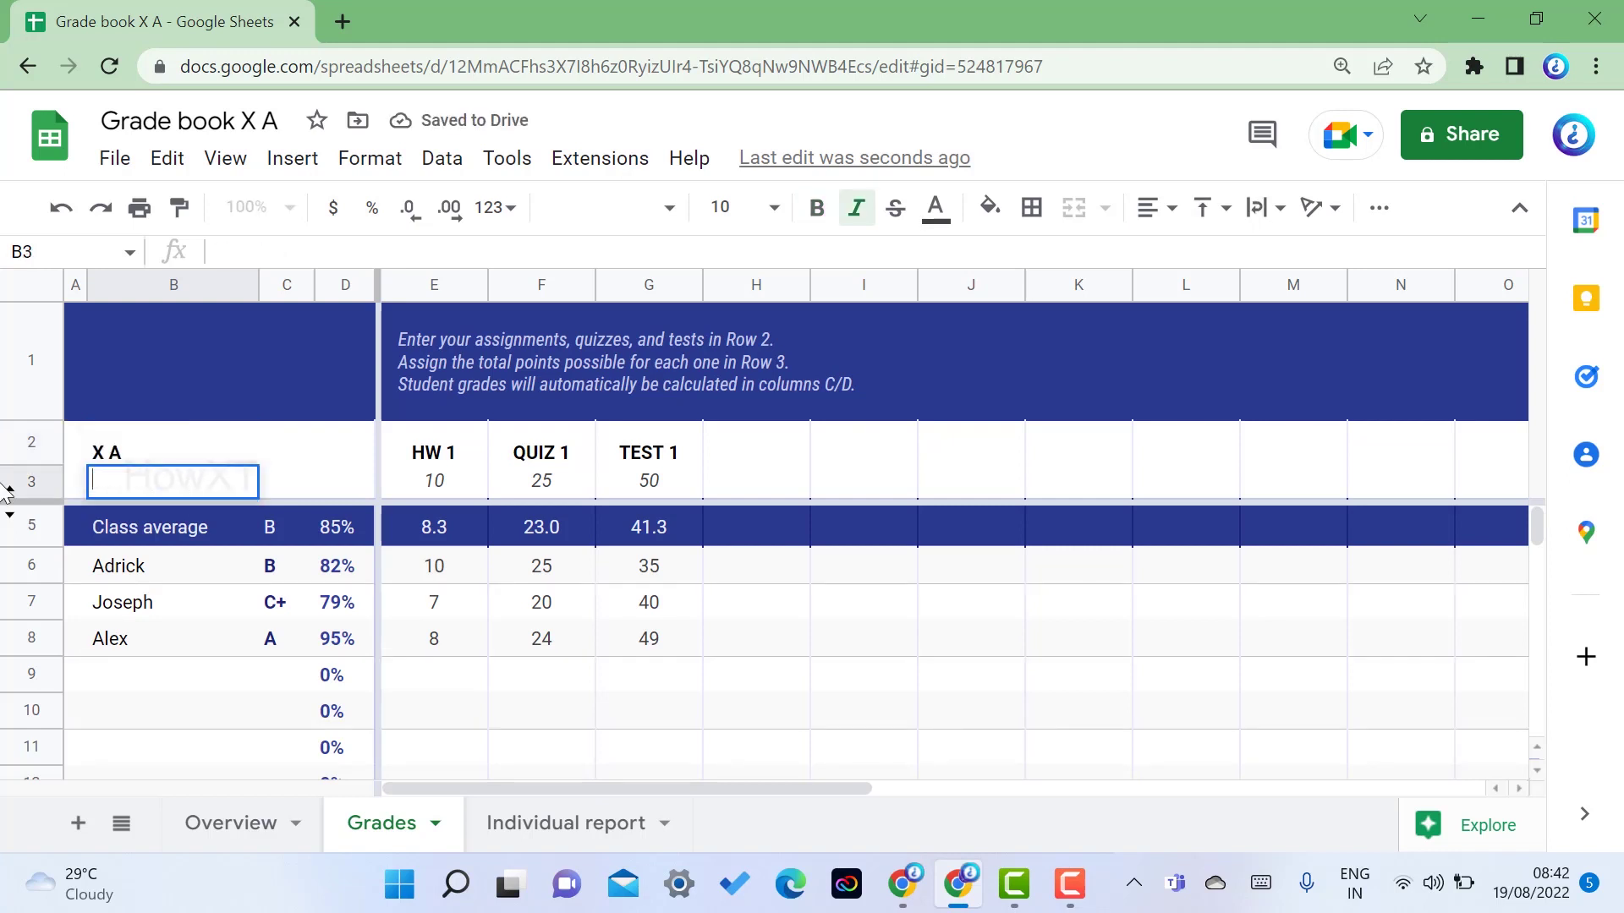
type("Martin")
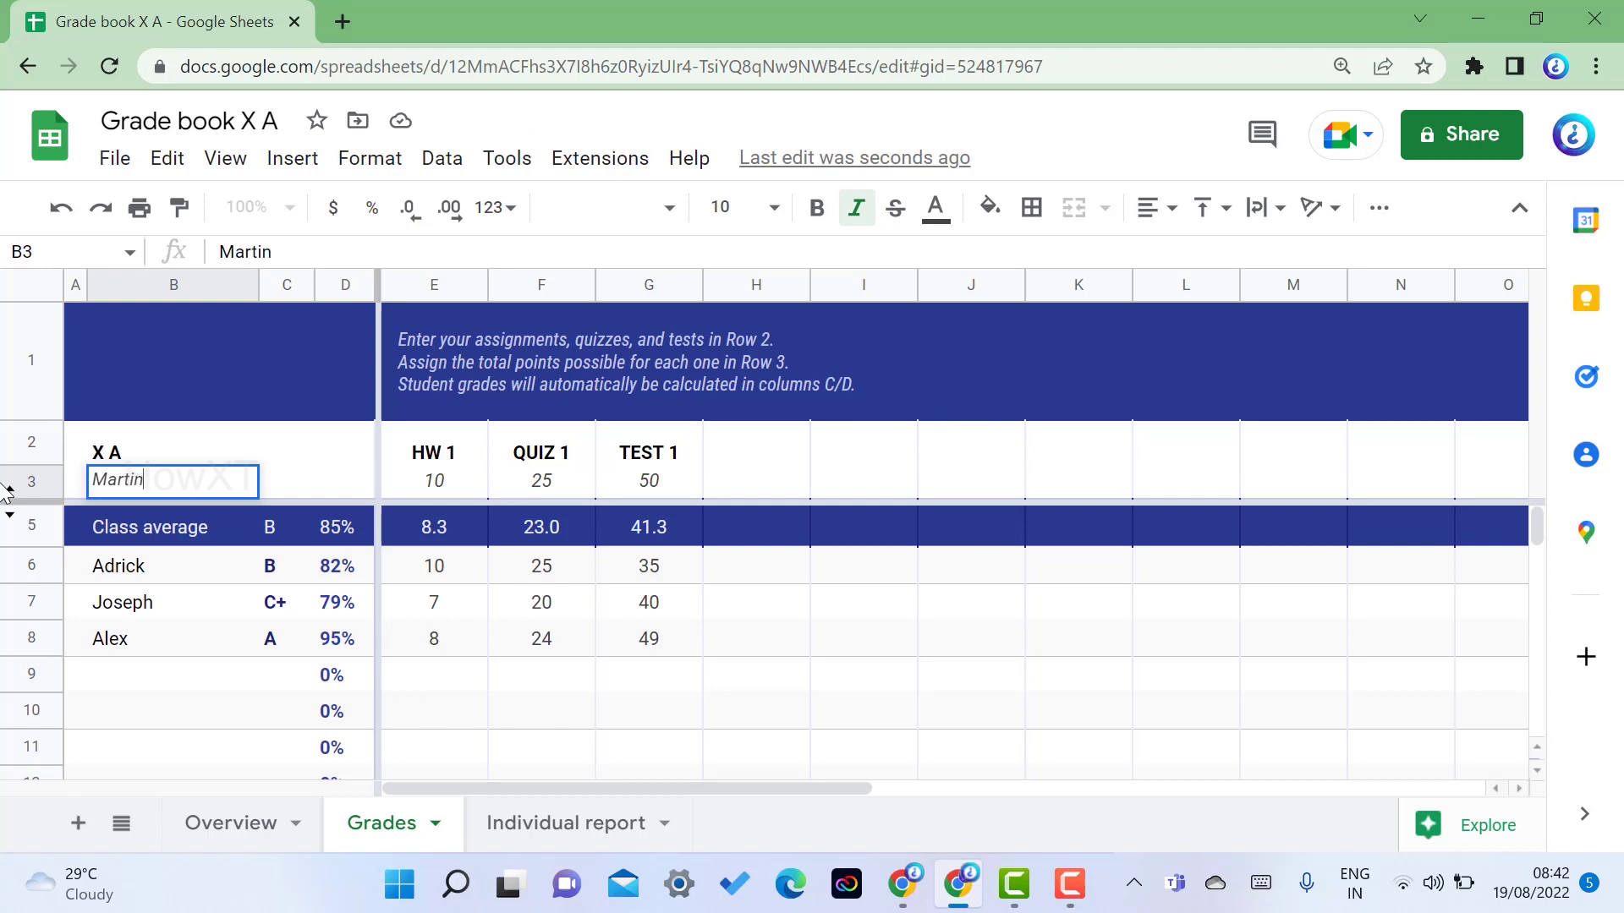
left_click(868, 643)
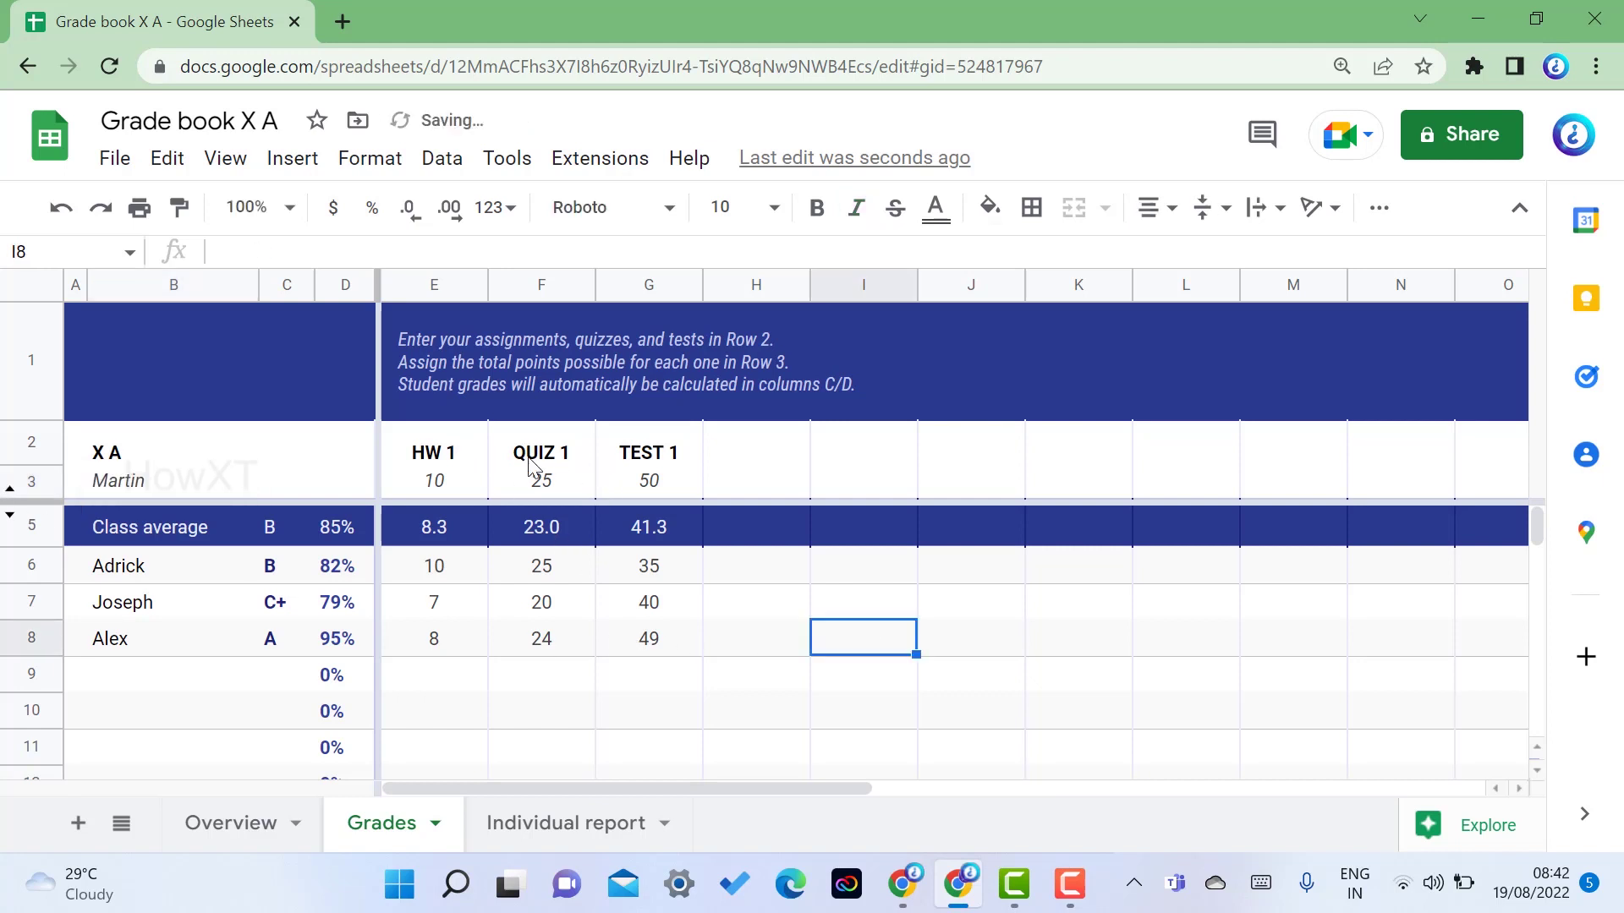
- Inspect the class average formulas for HW 1, QUIZ 1, TEST 1 and the letter grade
left_click(530, 465)
left_click(717, 457)
left_click(427, 525)
left_click(558, 532)
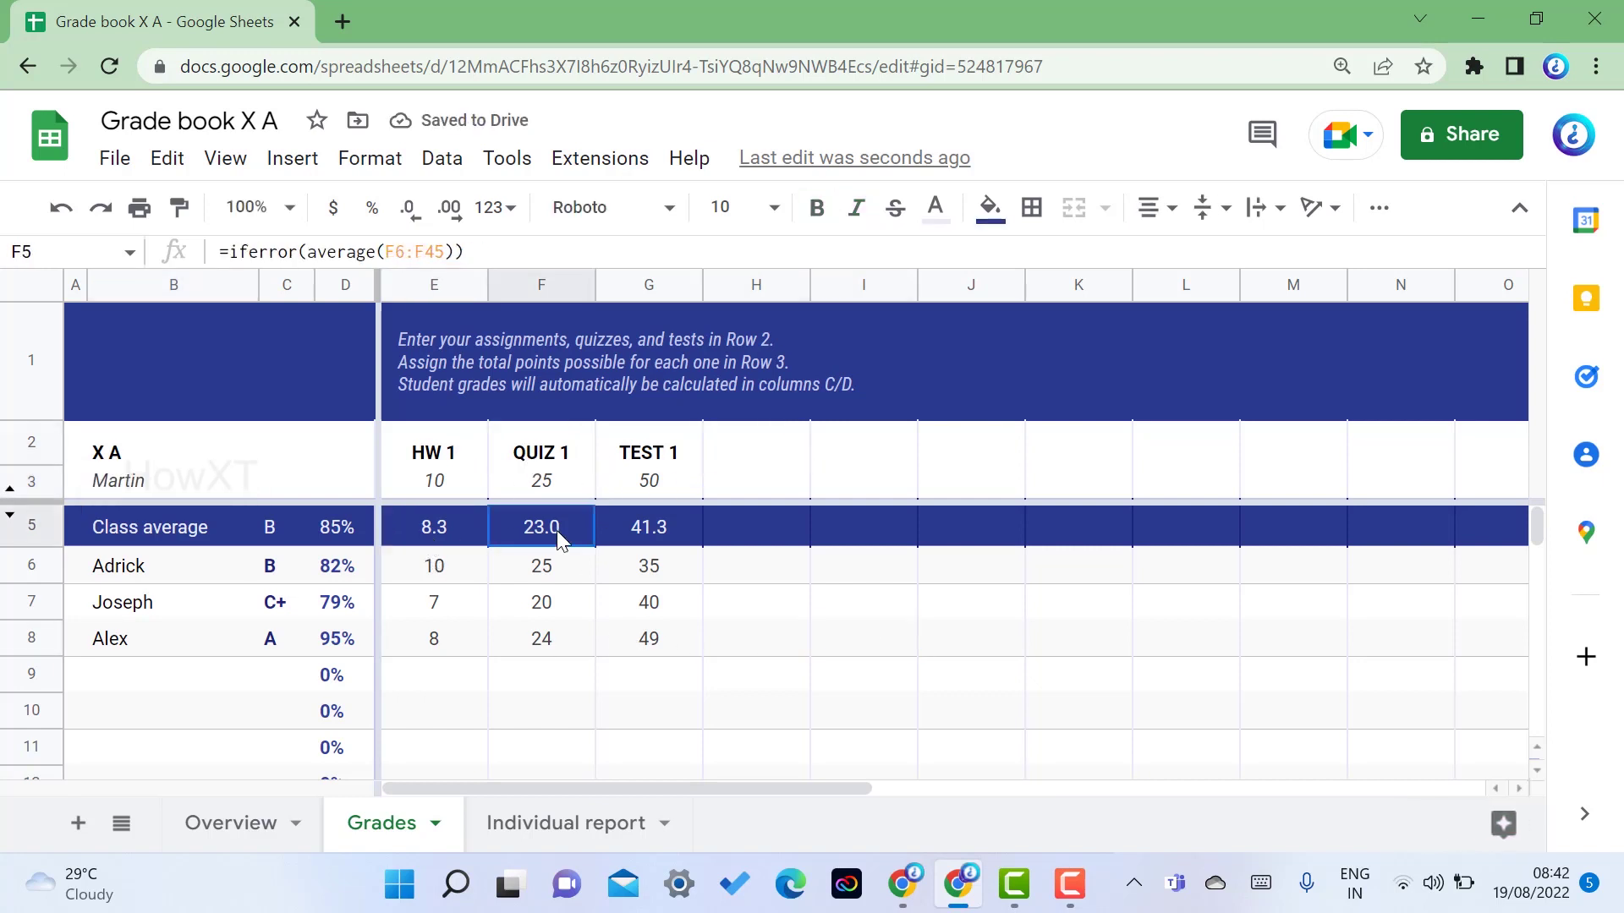
left_click(689, 535)
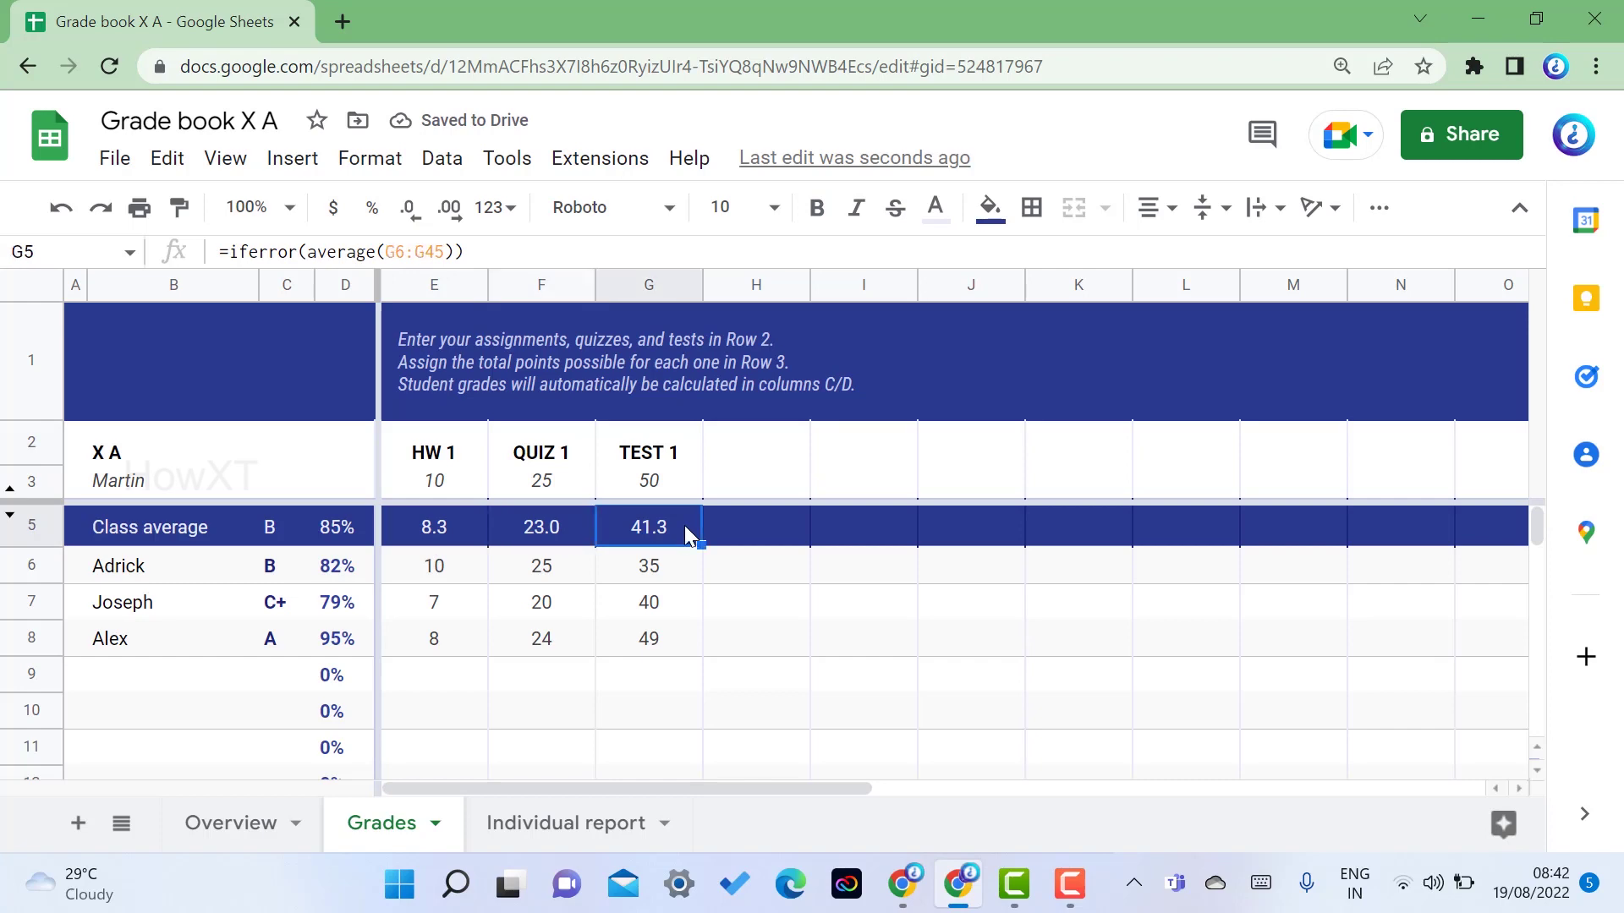
left_click(268, 535)
scroll(741, 562, "down", 2)
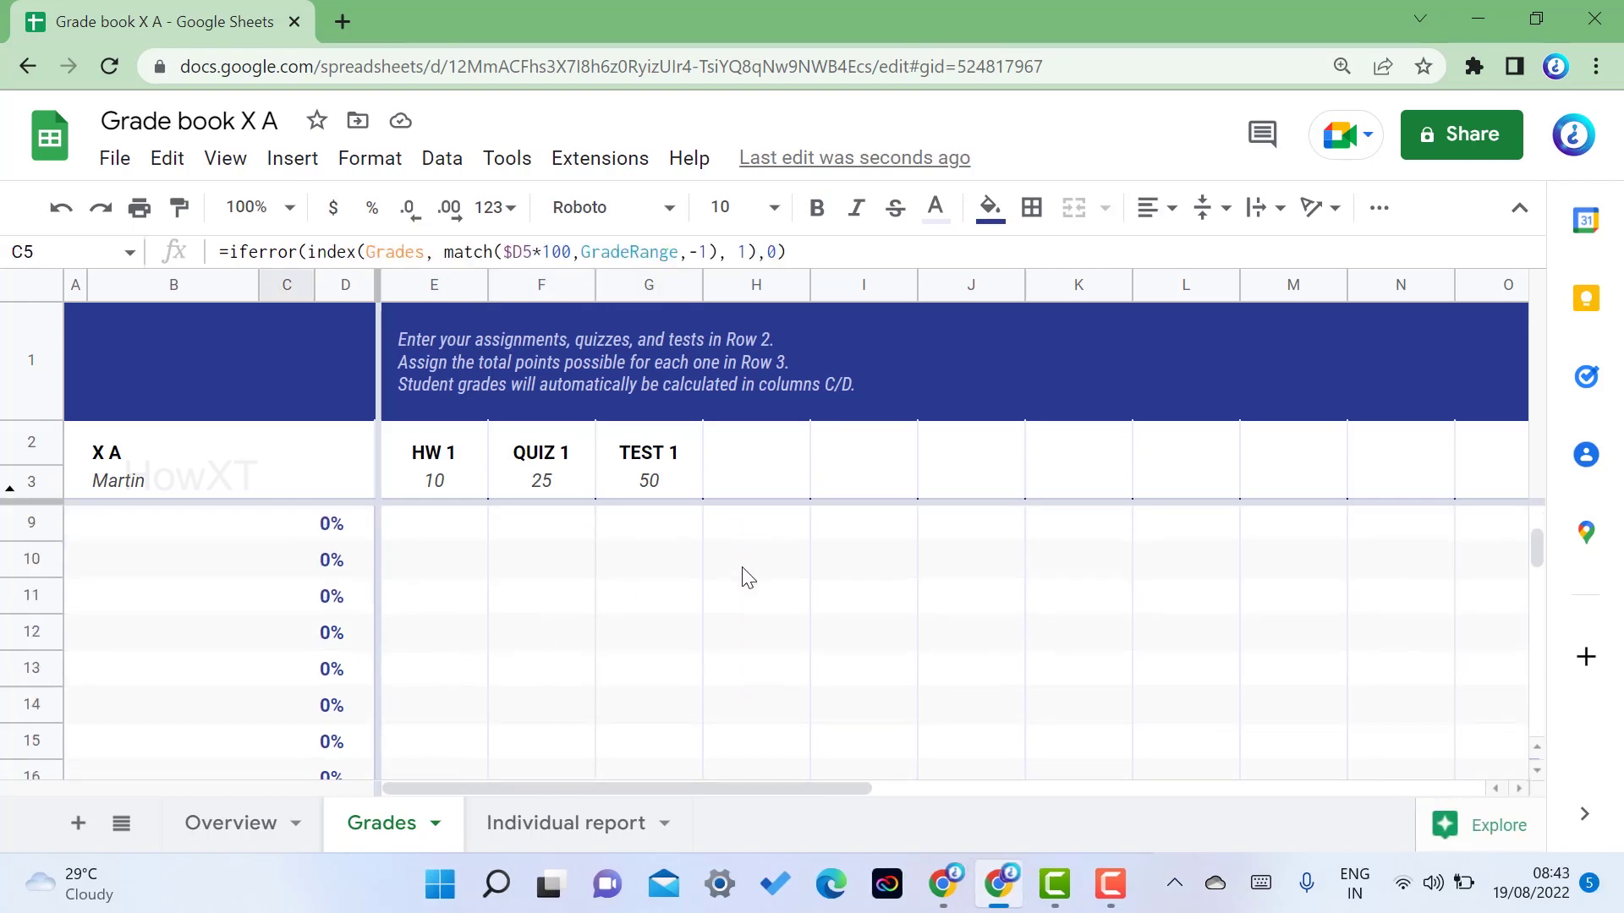
scroll(736, 584, "up", 2)
- Enter first scores for row 9: HW 1 9, QUIZ 1 18, TEST 1 36
left_click(122, 677)
left_click(464, 681)
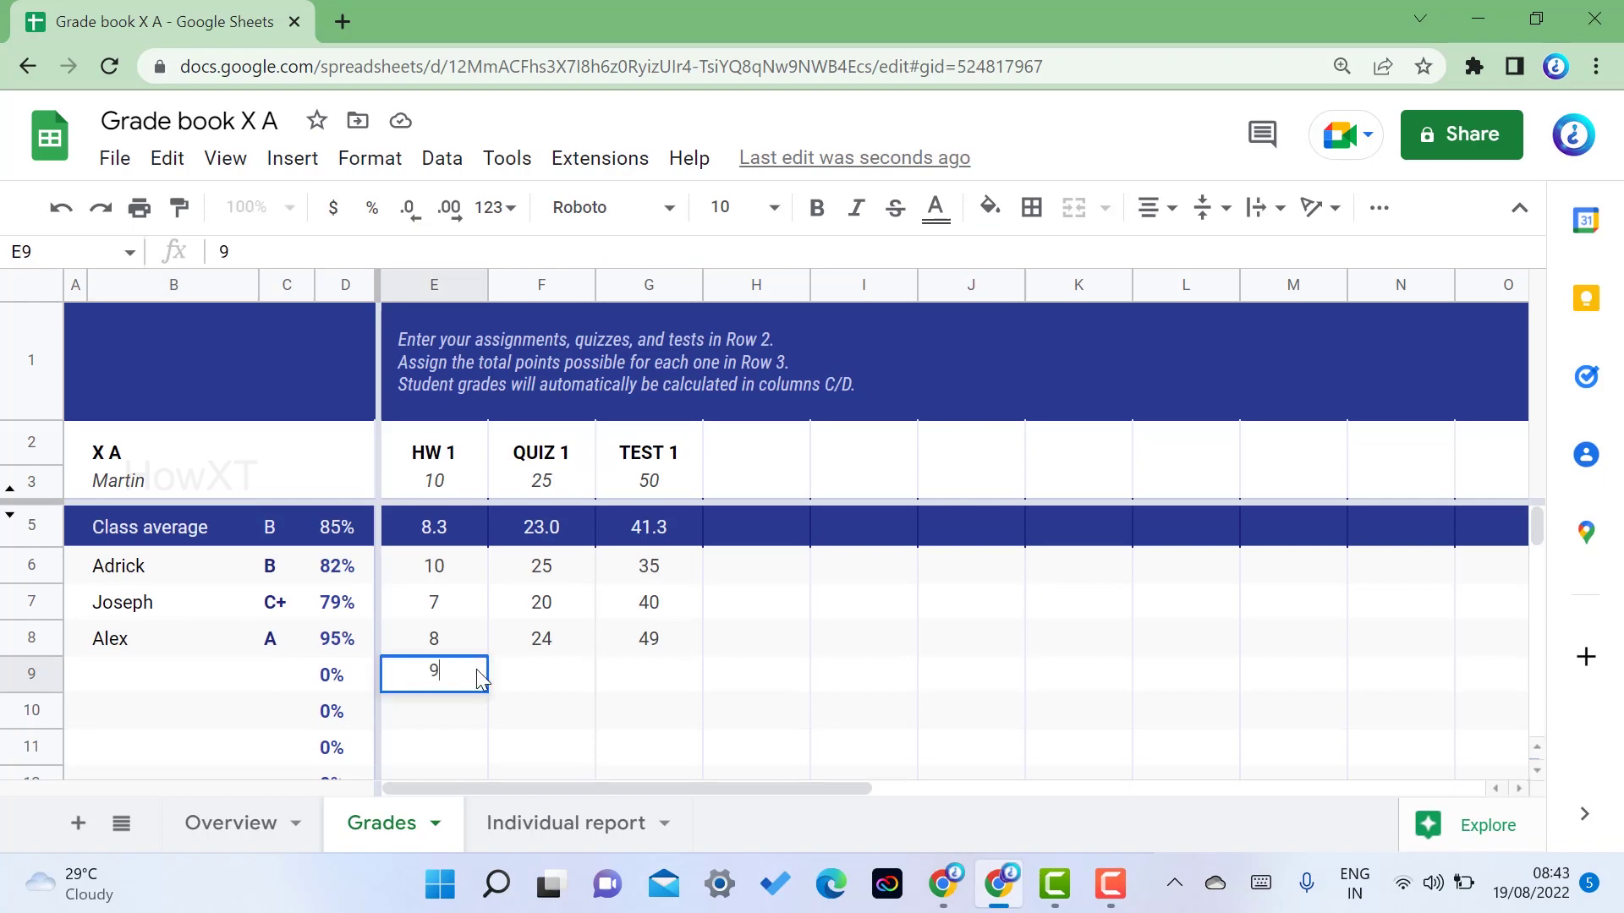
key("Tab")
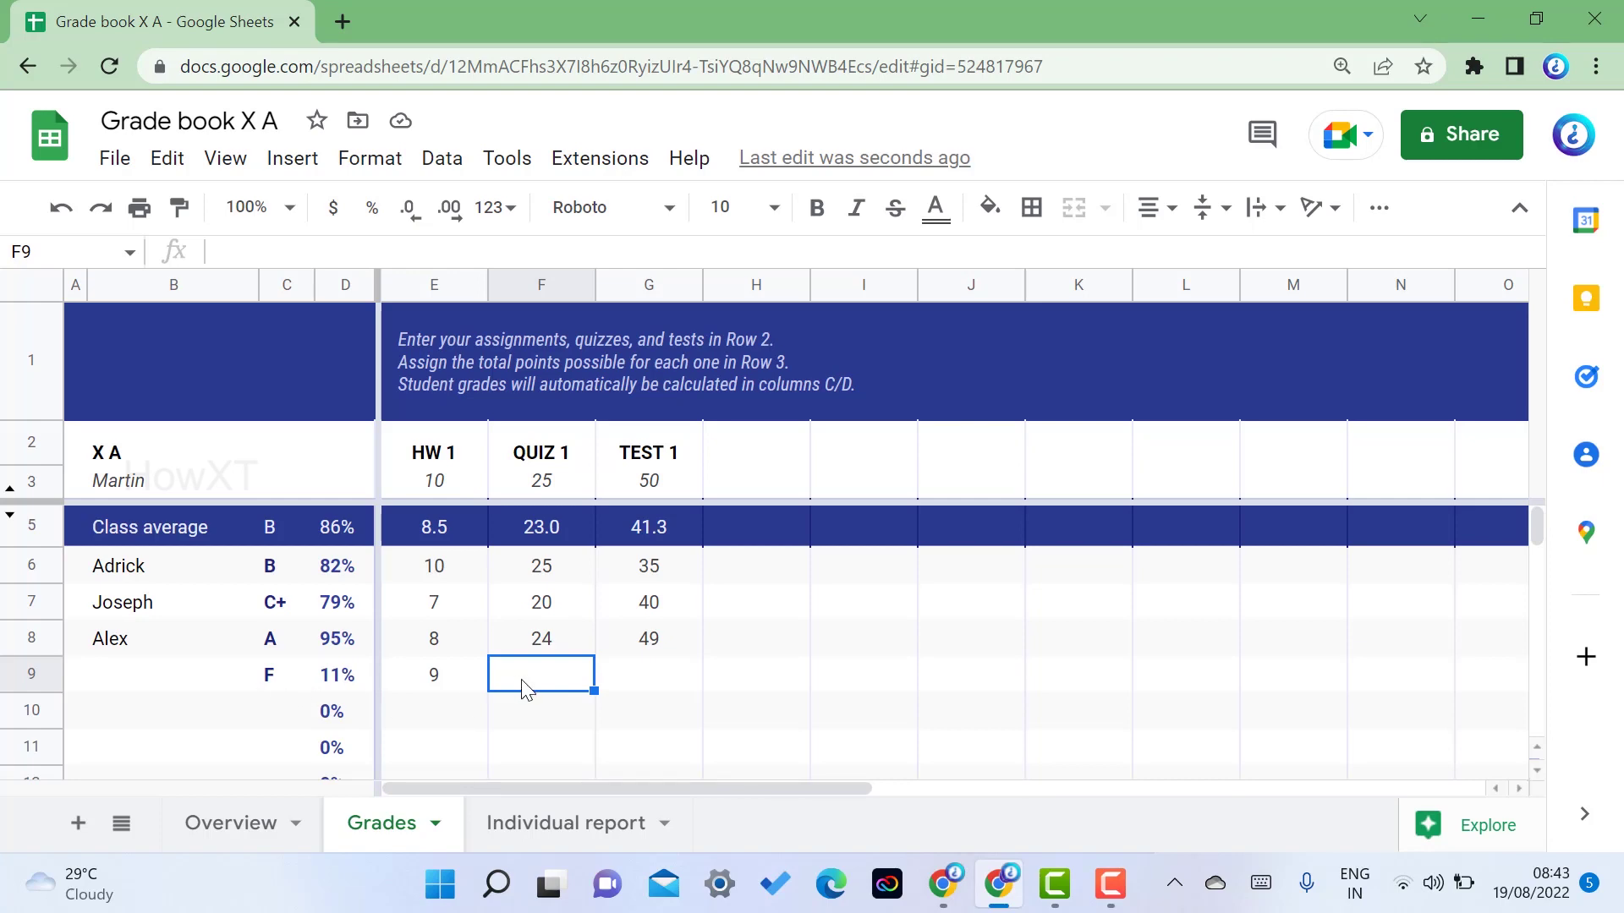
type("18")
key("Tab")
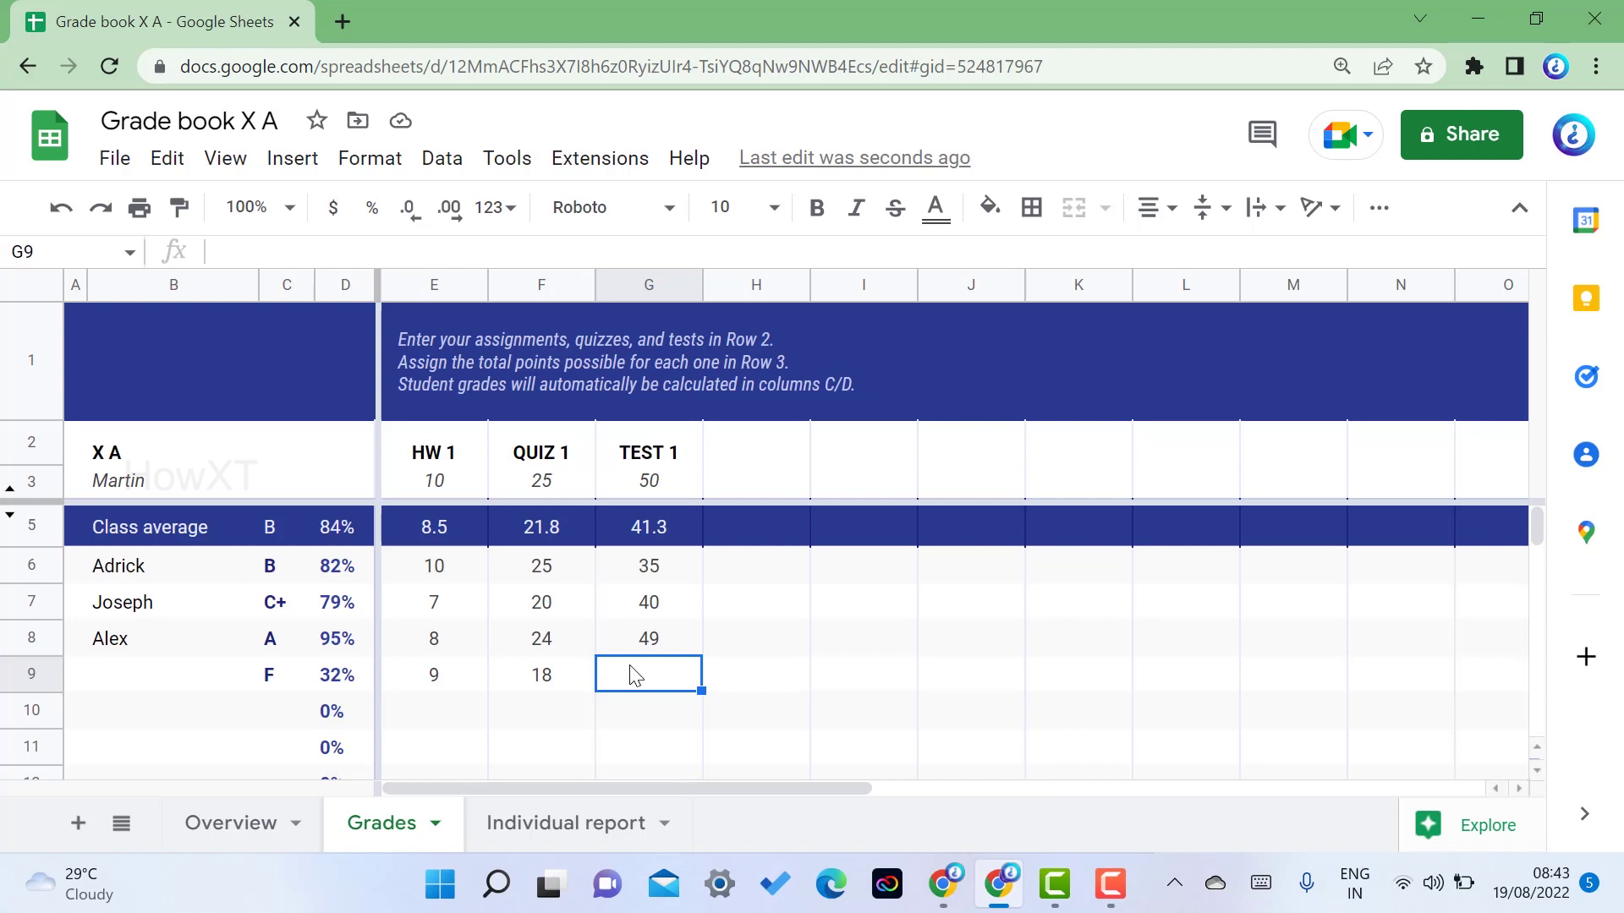
type("36")
key("Return")
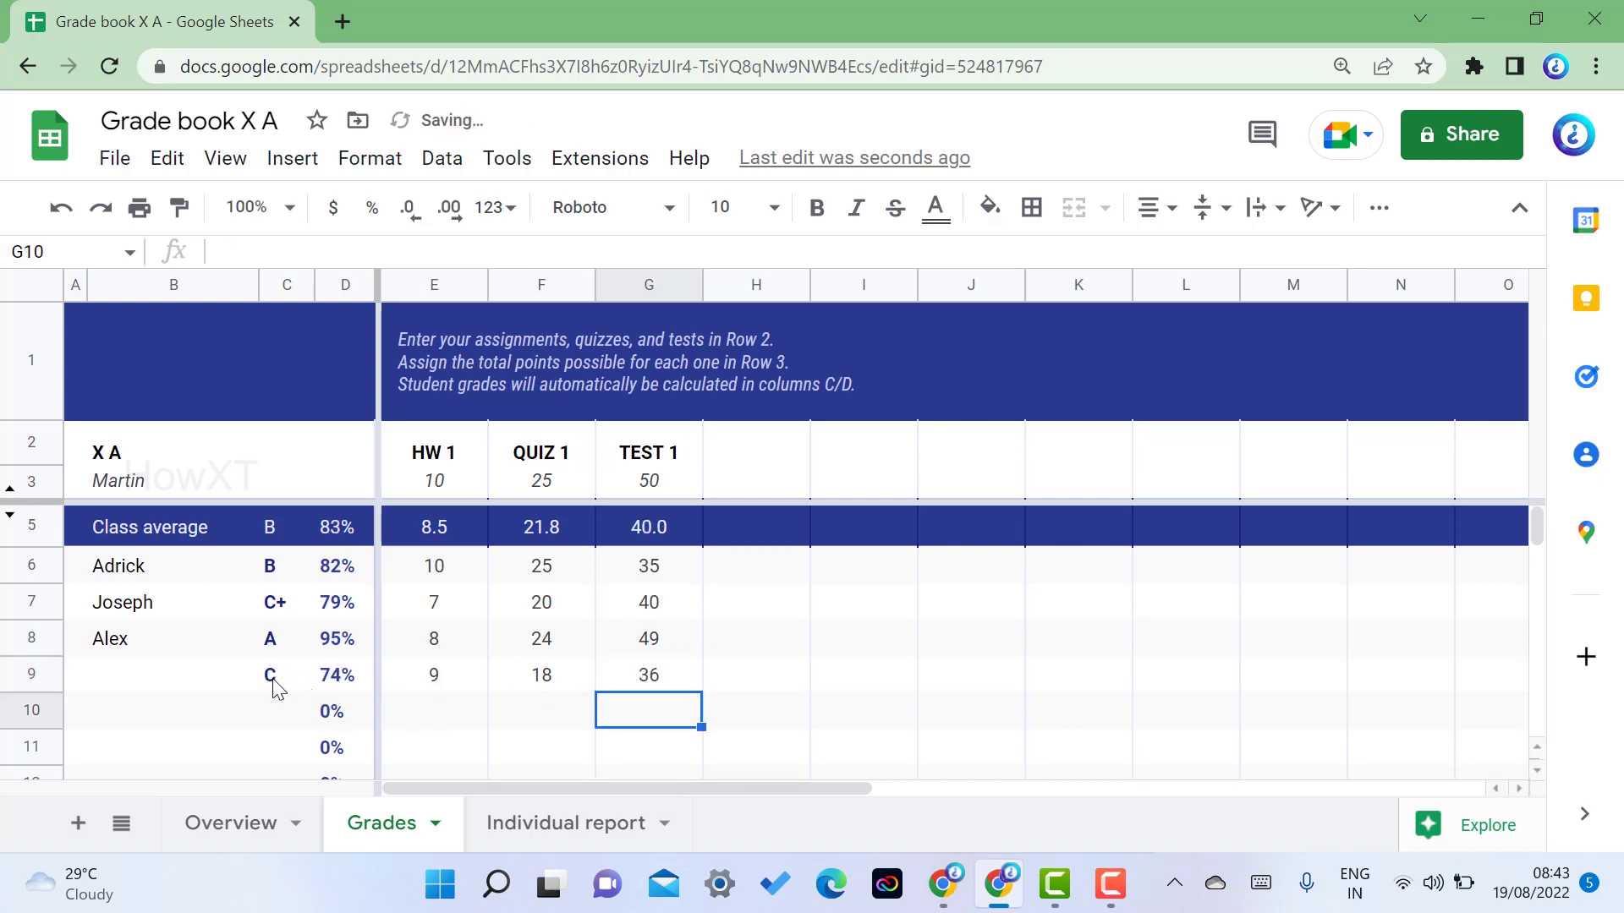
- Correct row 9's scores to 23 for QUIZ 1, 10 for HW 1 and 46 for TEST 1
left_click(647, 679)
left_click(565, 679)
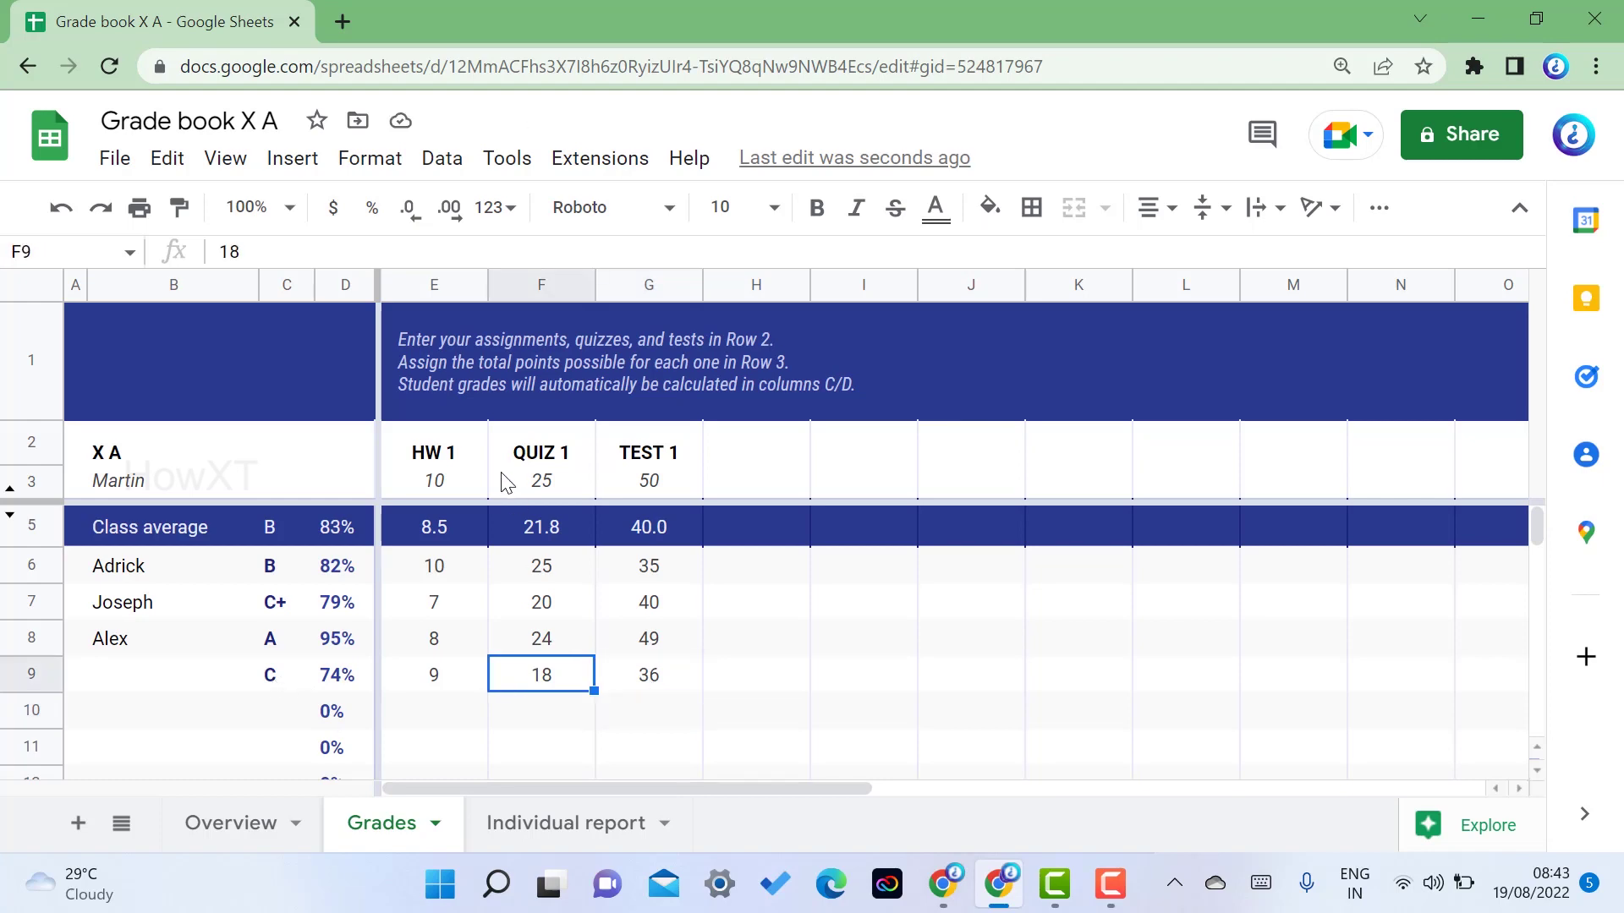
type("23")
key("Return")
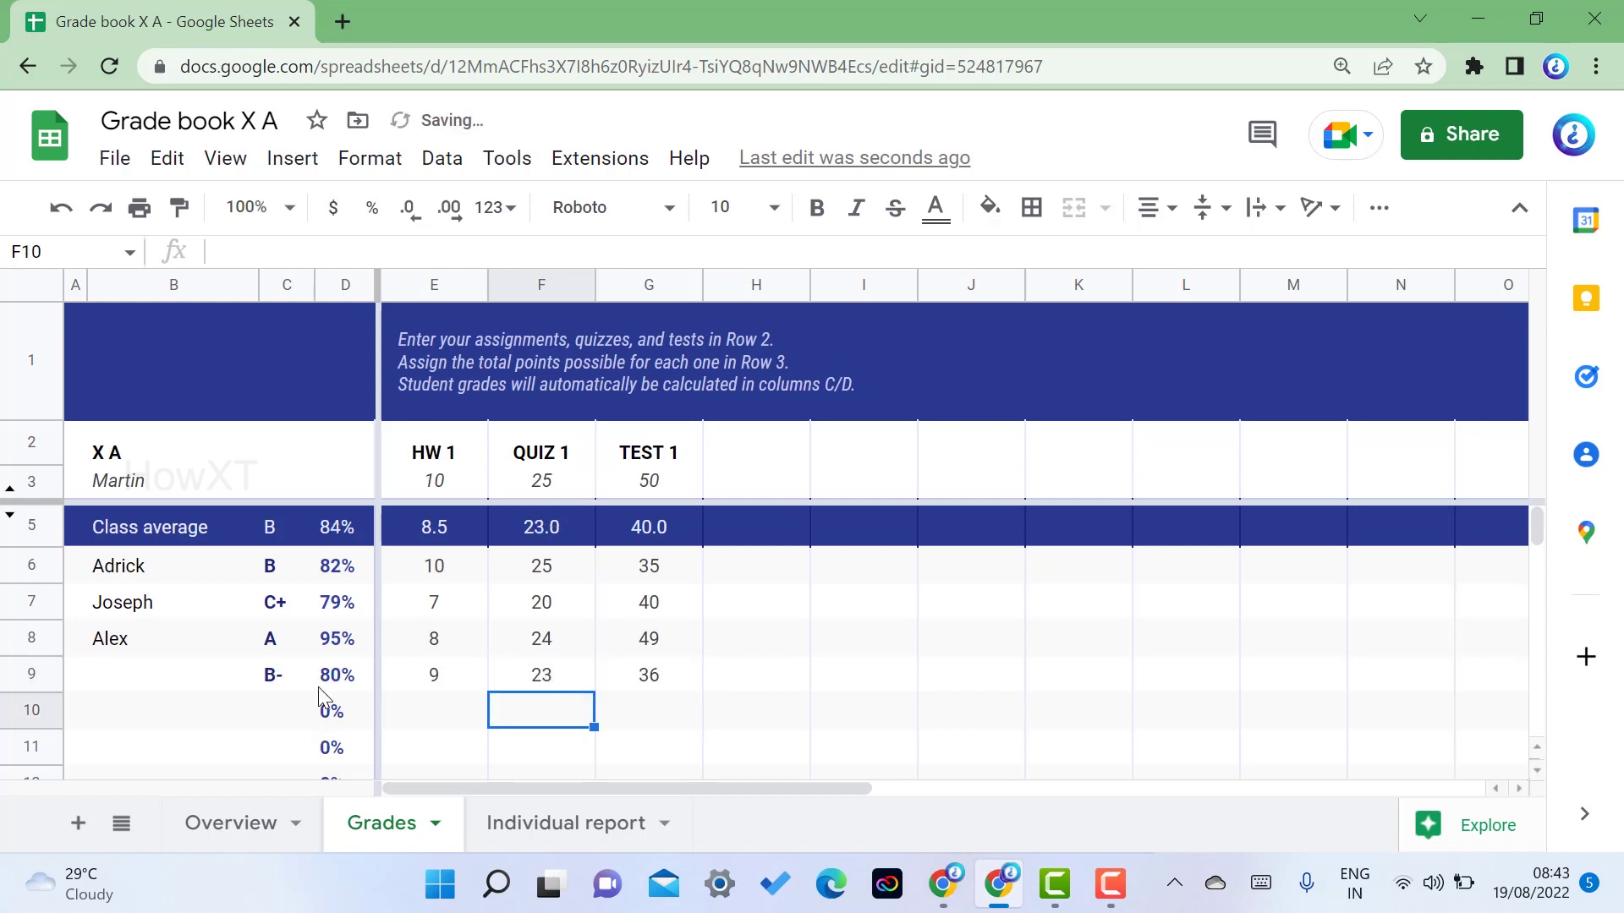
left_click(444, 681)
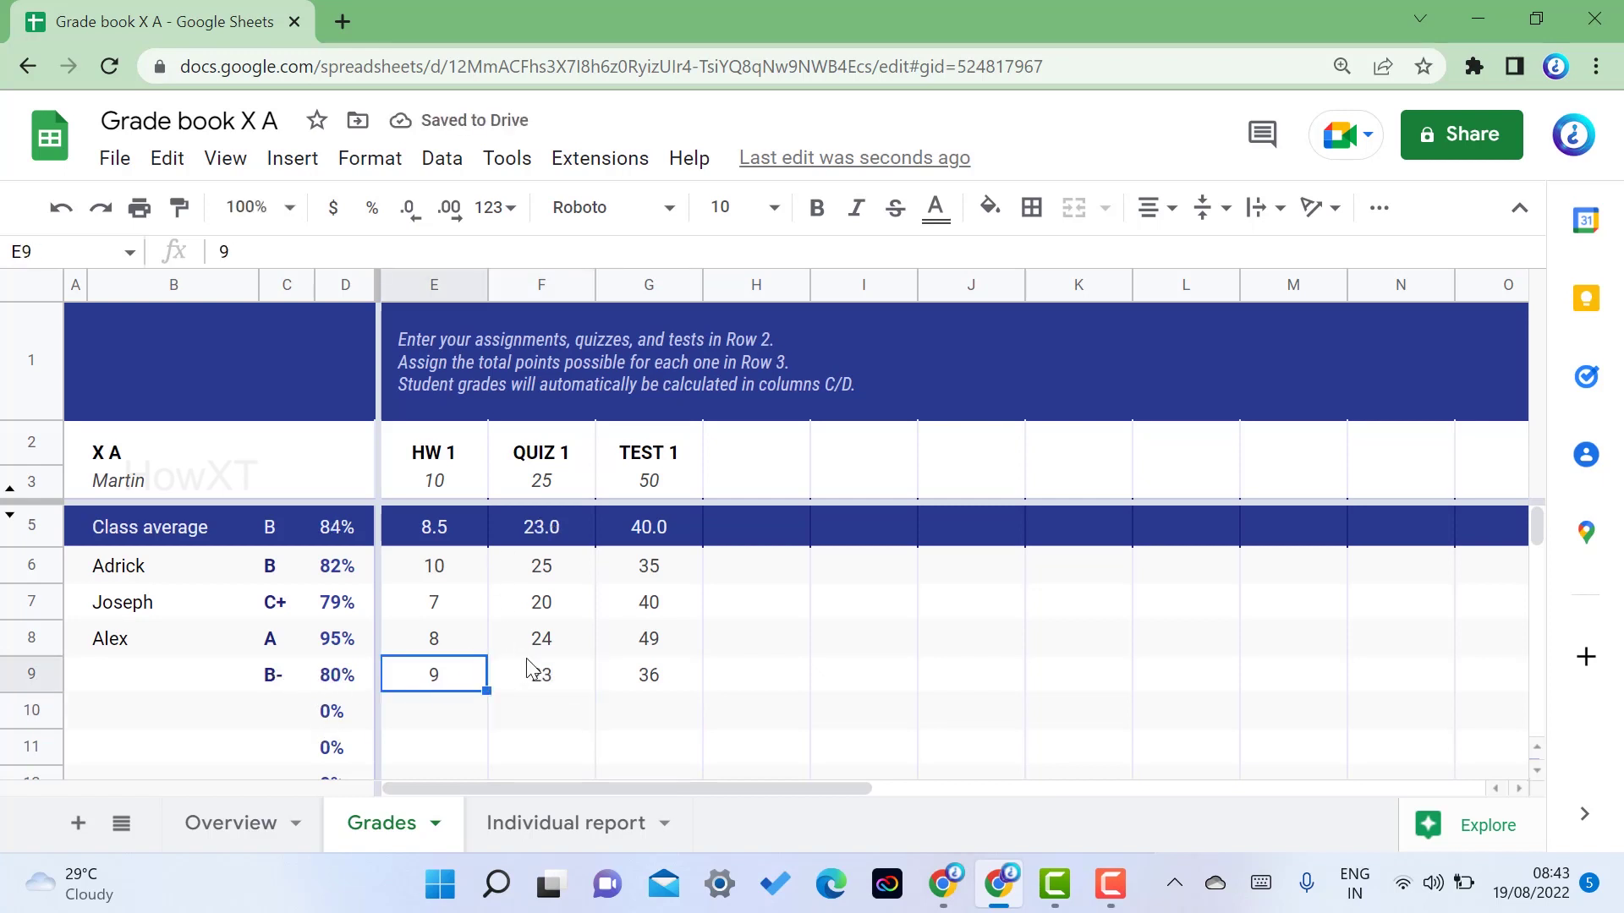
type("10")
key("Return")
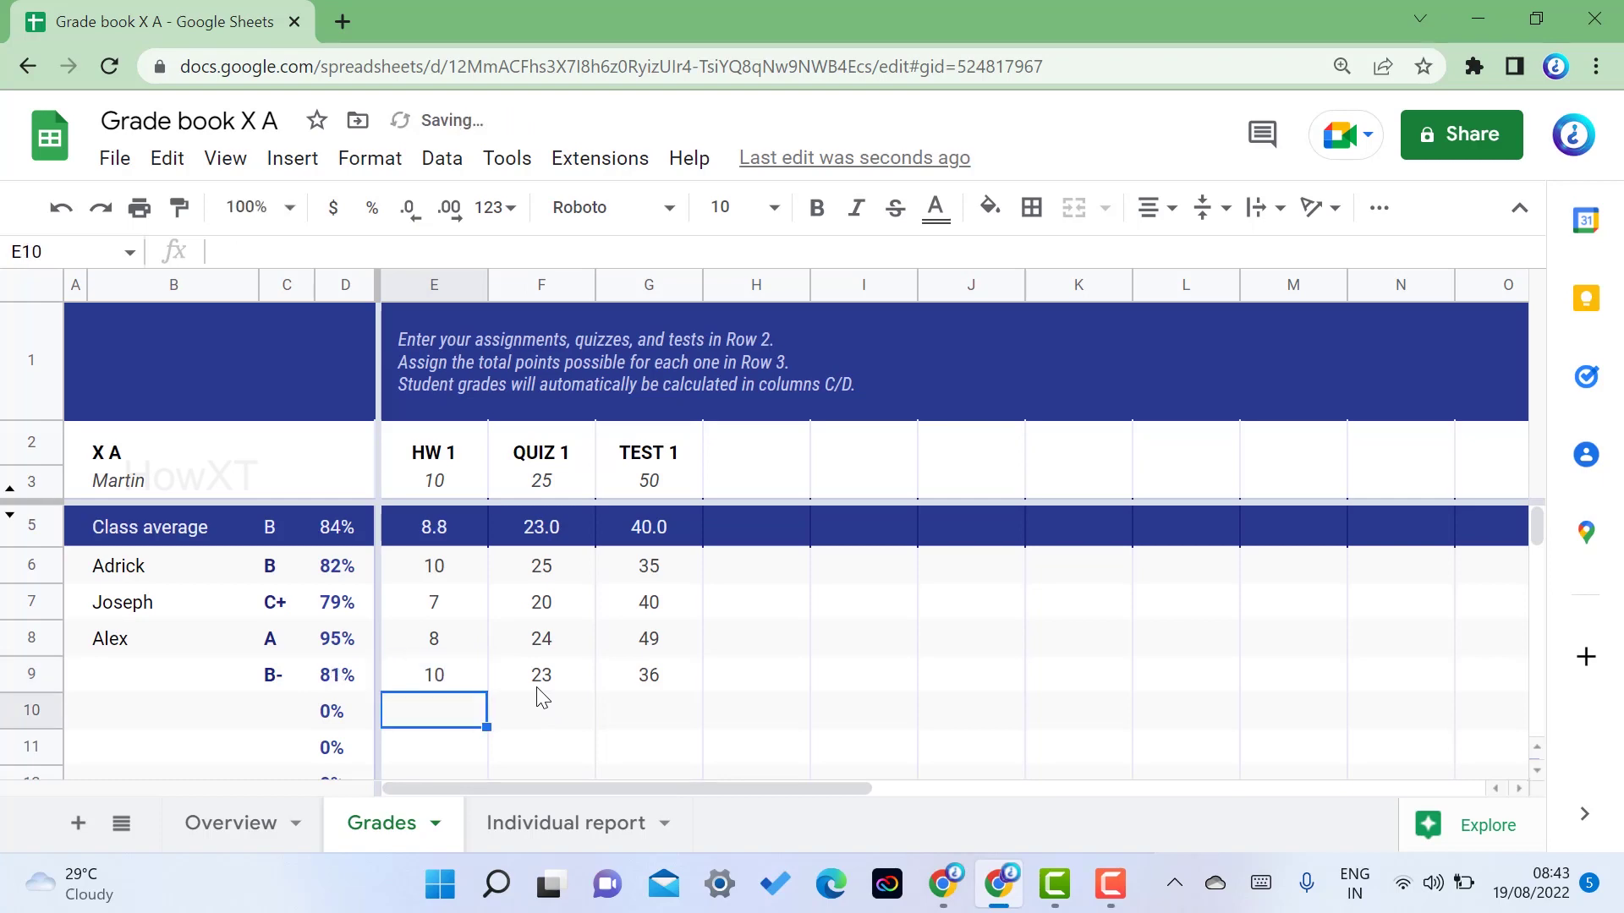
left_click(652, 677)
type("46")
key("Return")
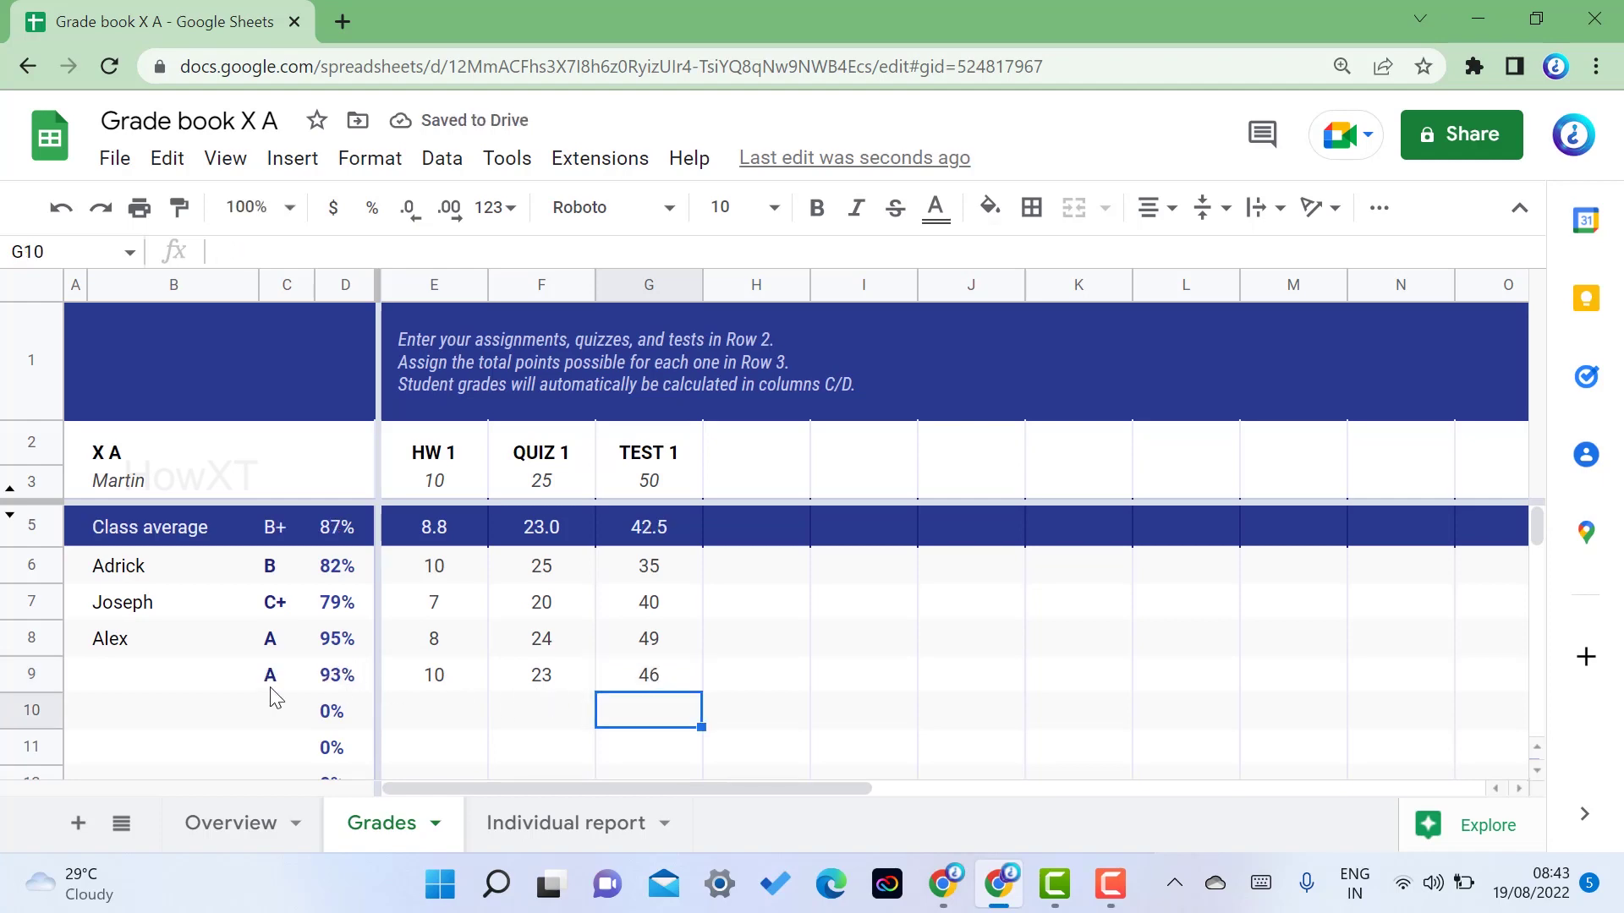
left_click(210, 830)
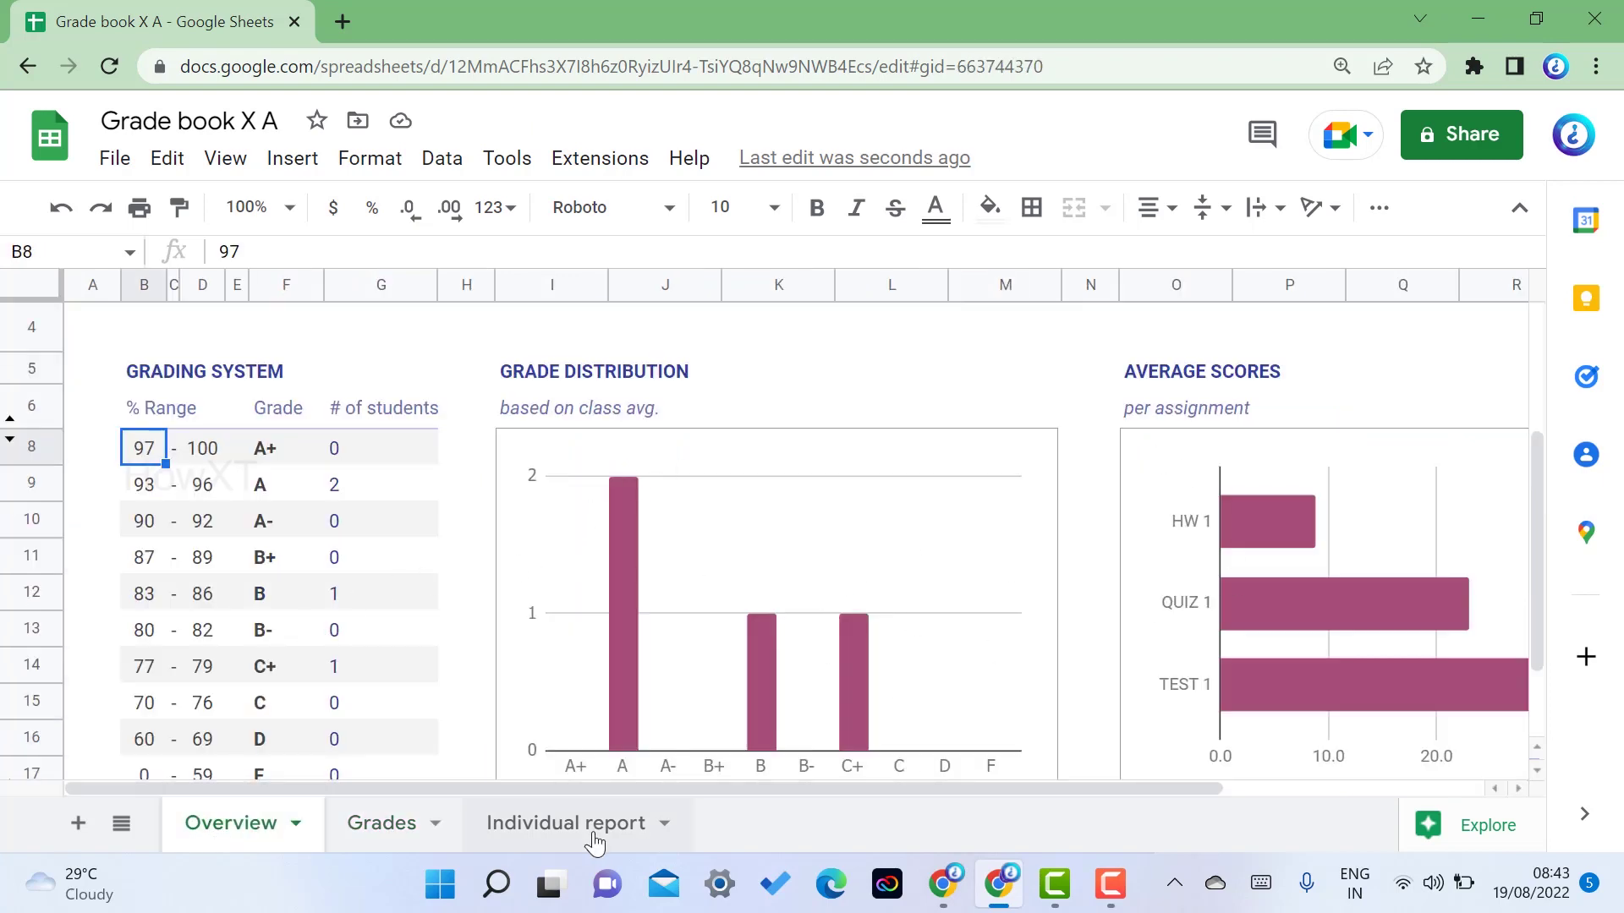
left_click(378, 825)
left_click(507, 825)
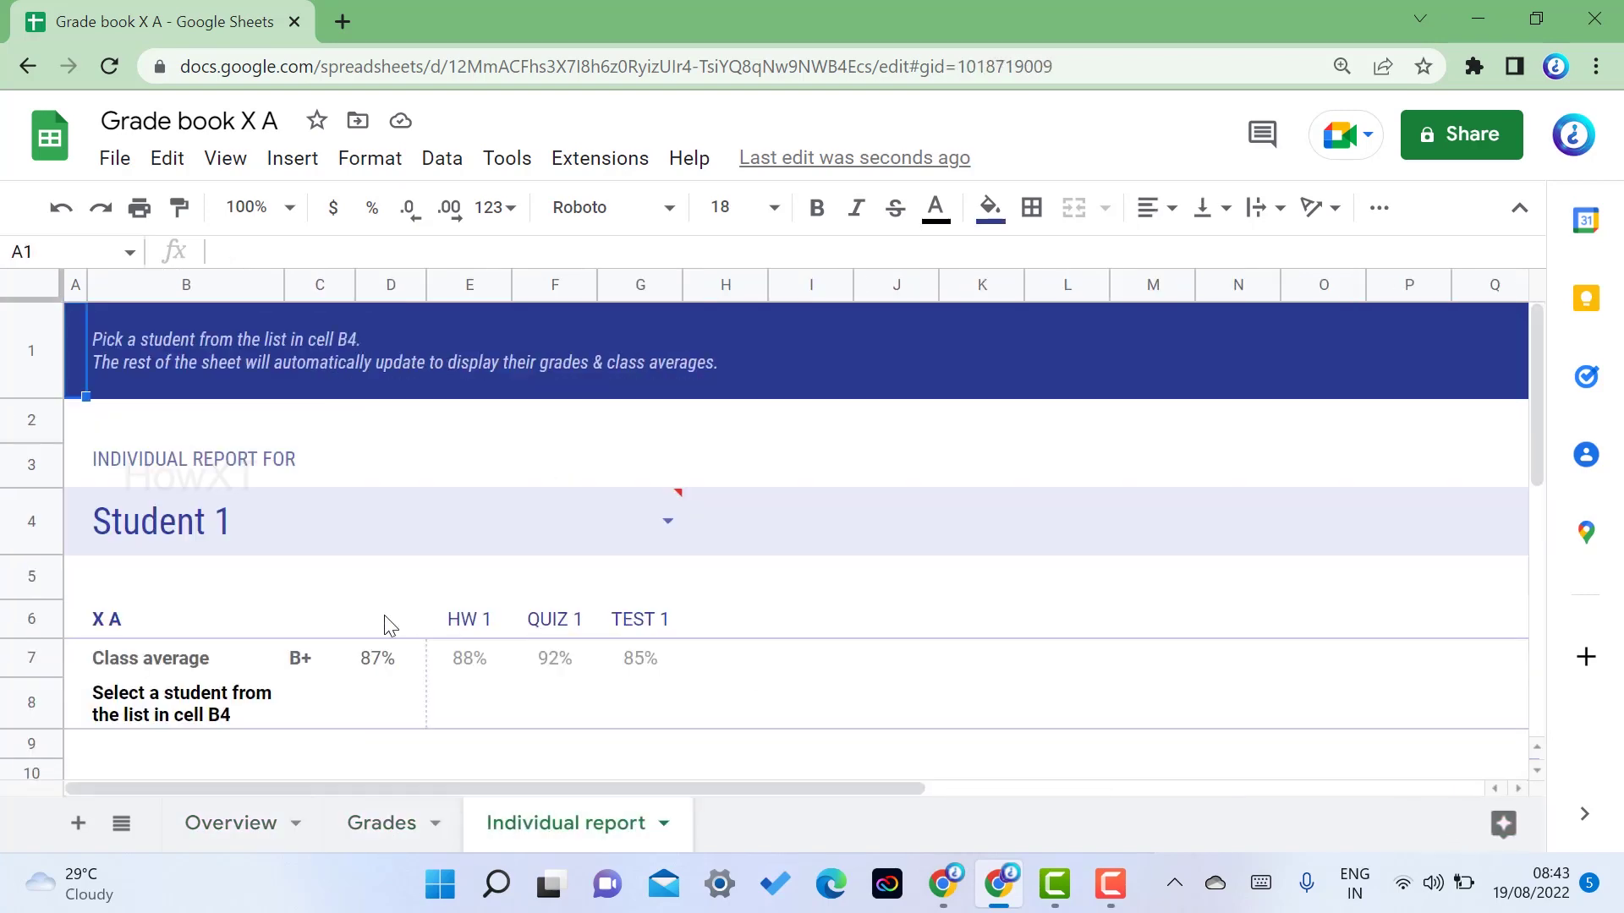
scroll(624, 590, "down", 10)
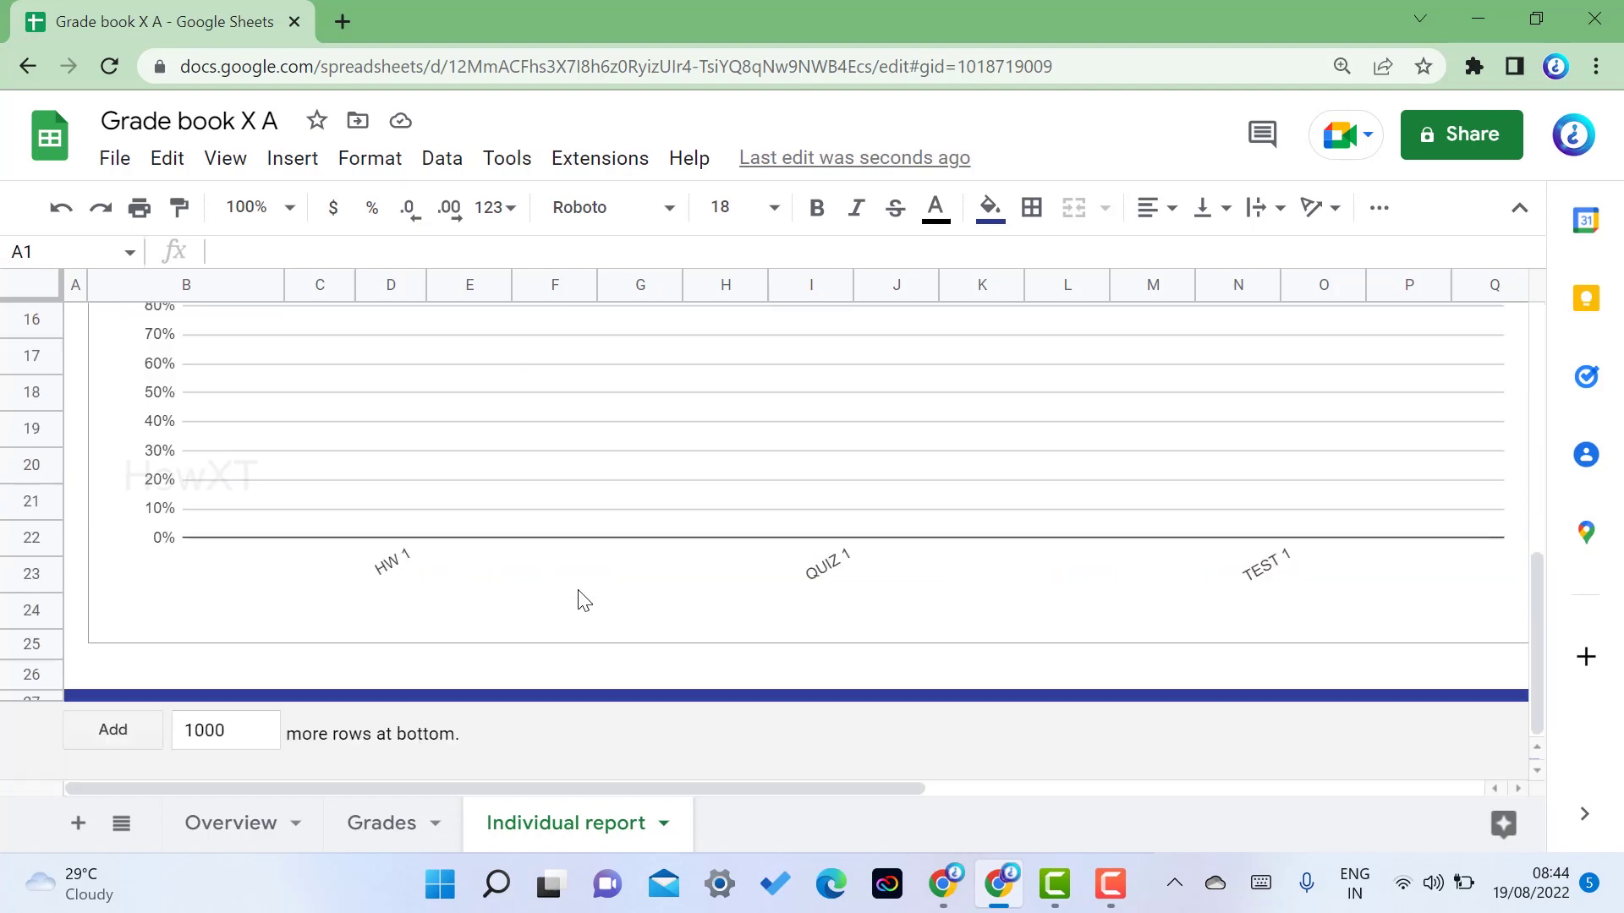
scroll(1049, 573, "up", 5)
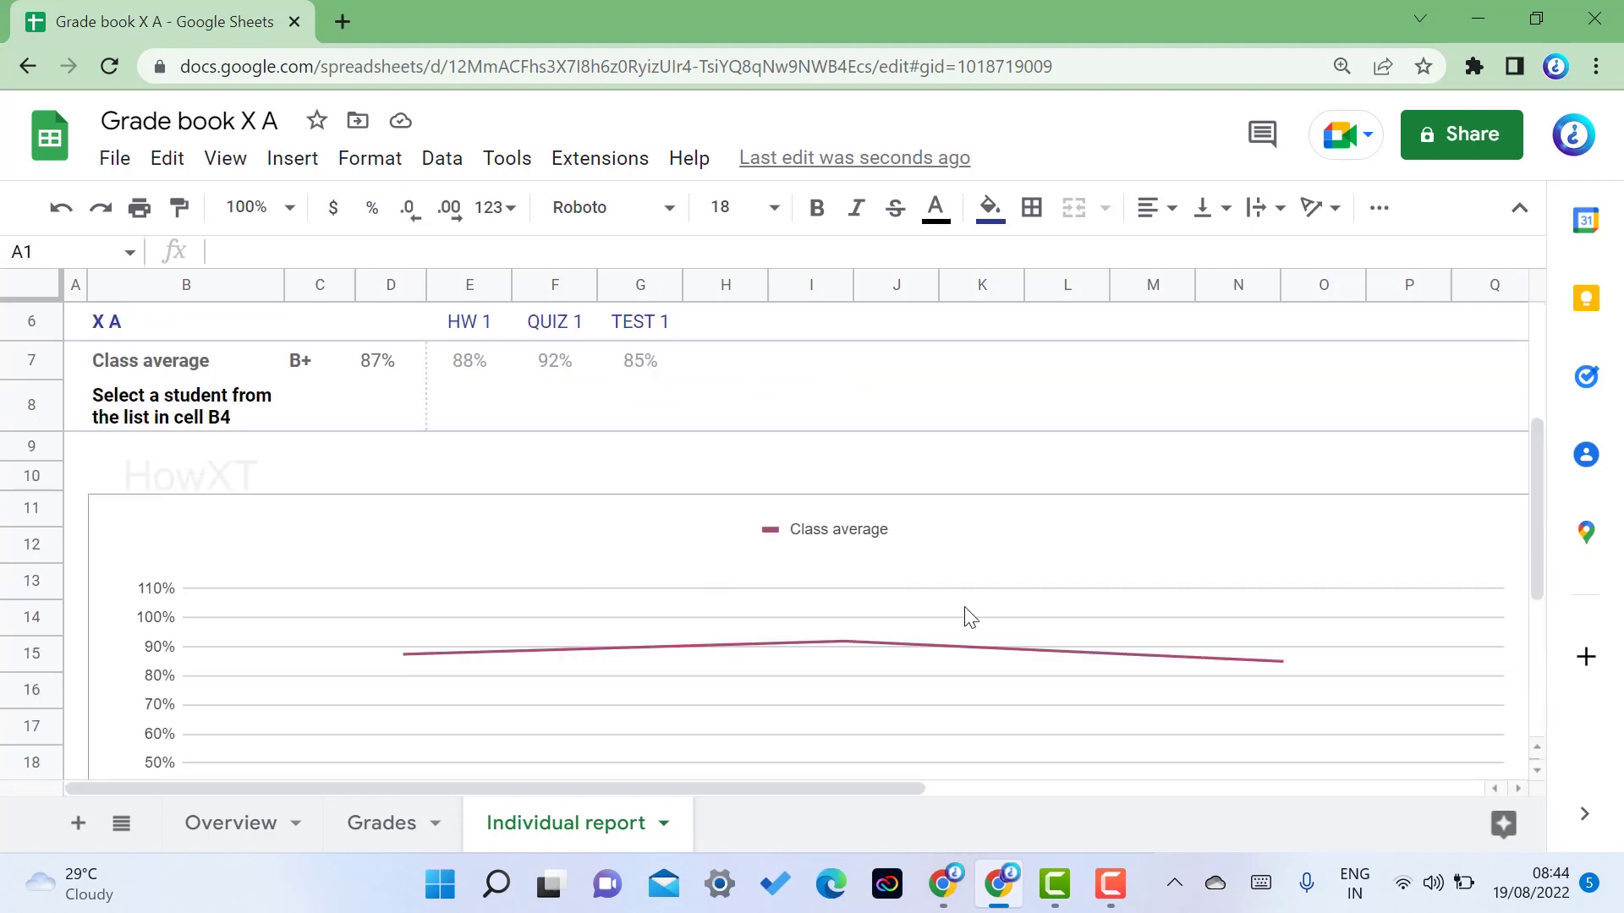
scroll(406, 474, "up", 4)
mouse_move(341, 539)
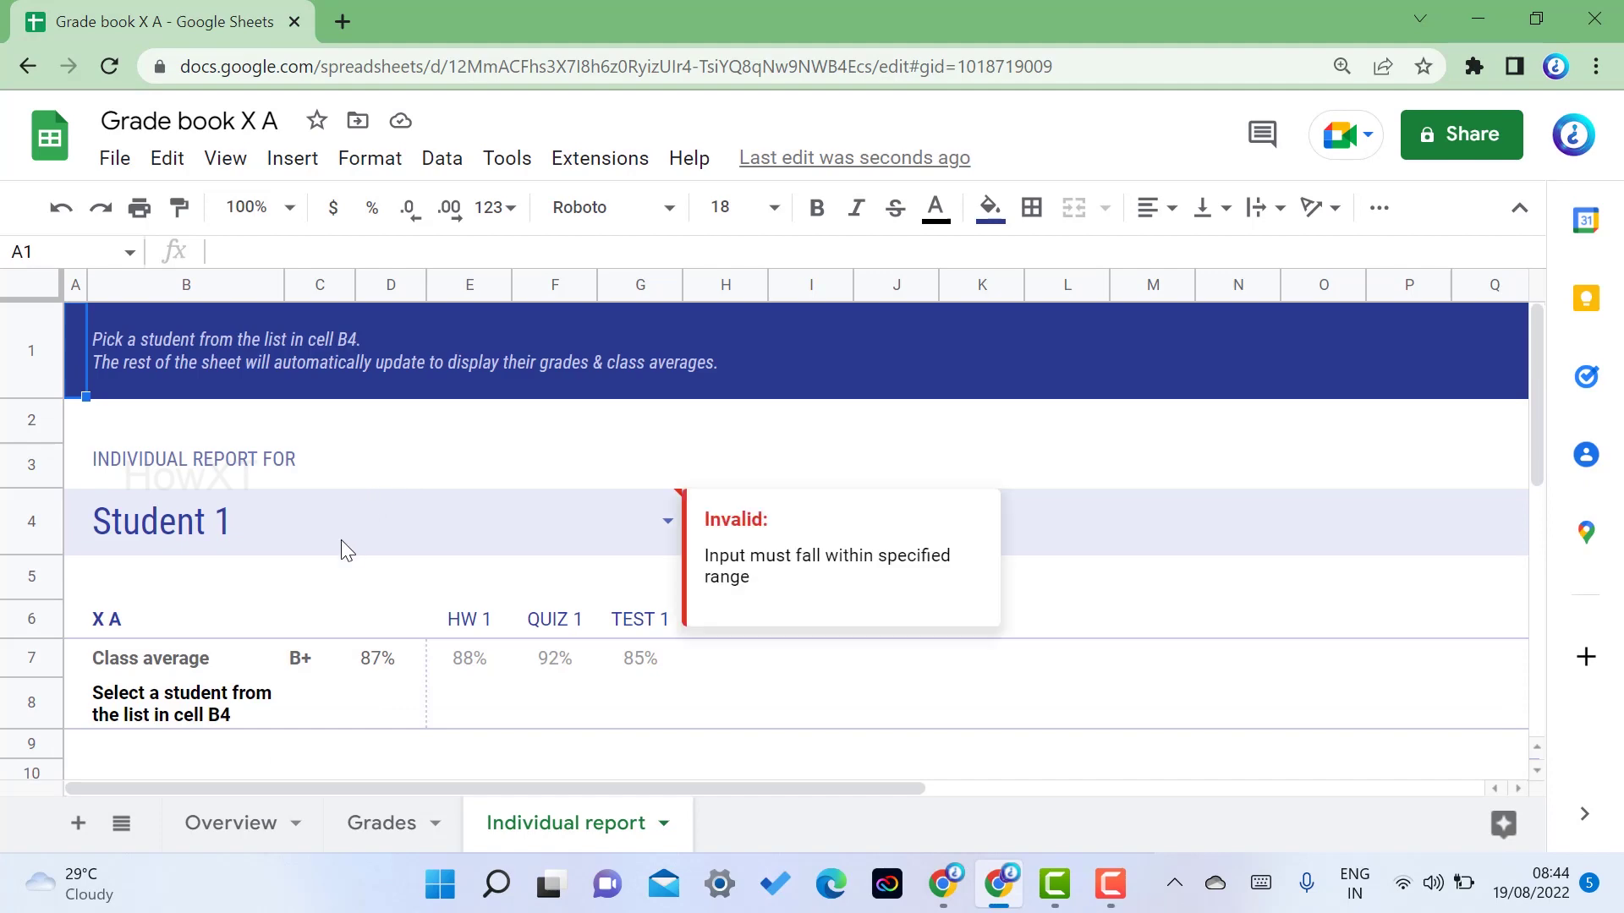
left_click(761, 712)
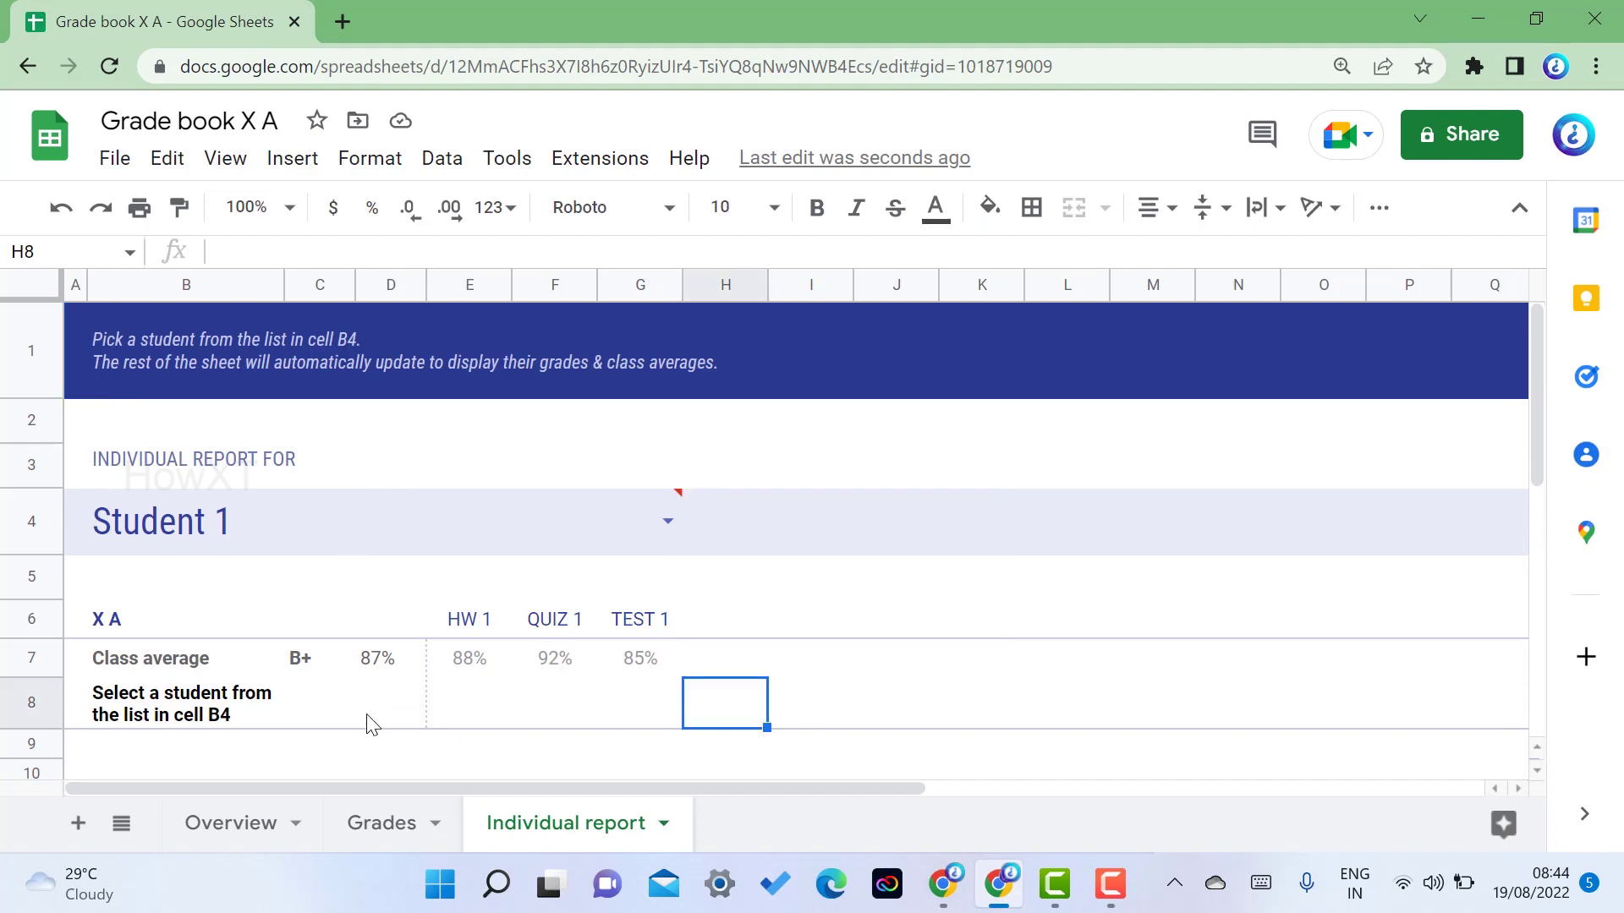
scroll(366, 721, "down", 4)
left_click(393, 823)
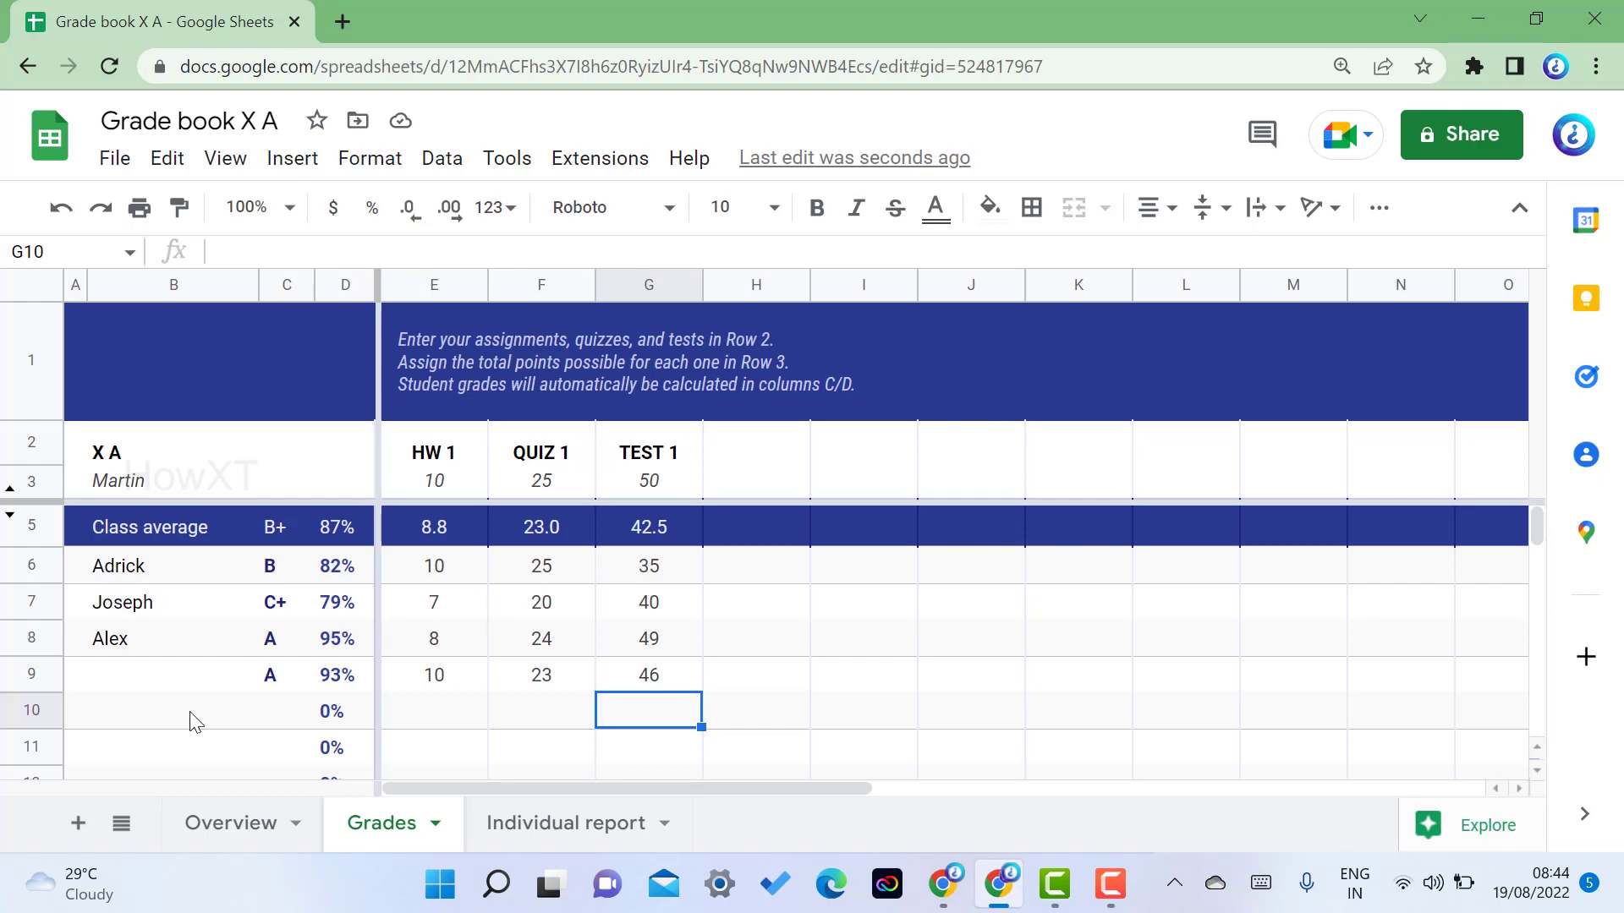
- On the Overview Grading System table, change the A+ lower bound from 97 to 94
left_click(490, 827)
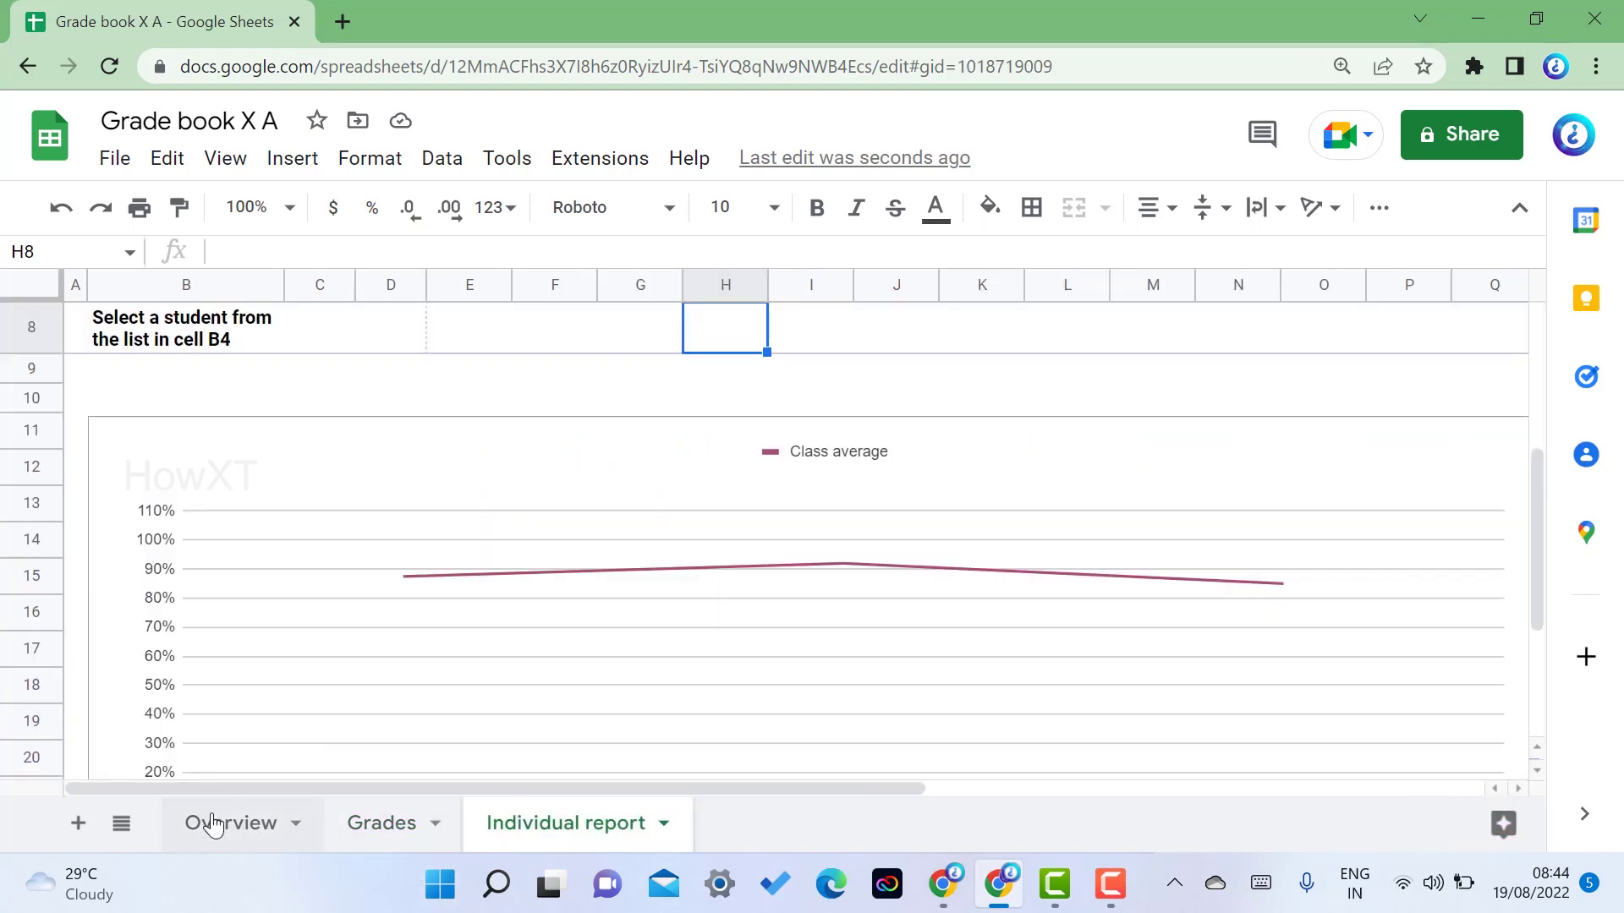
left_click(213, 825)
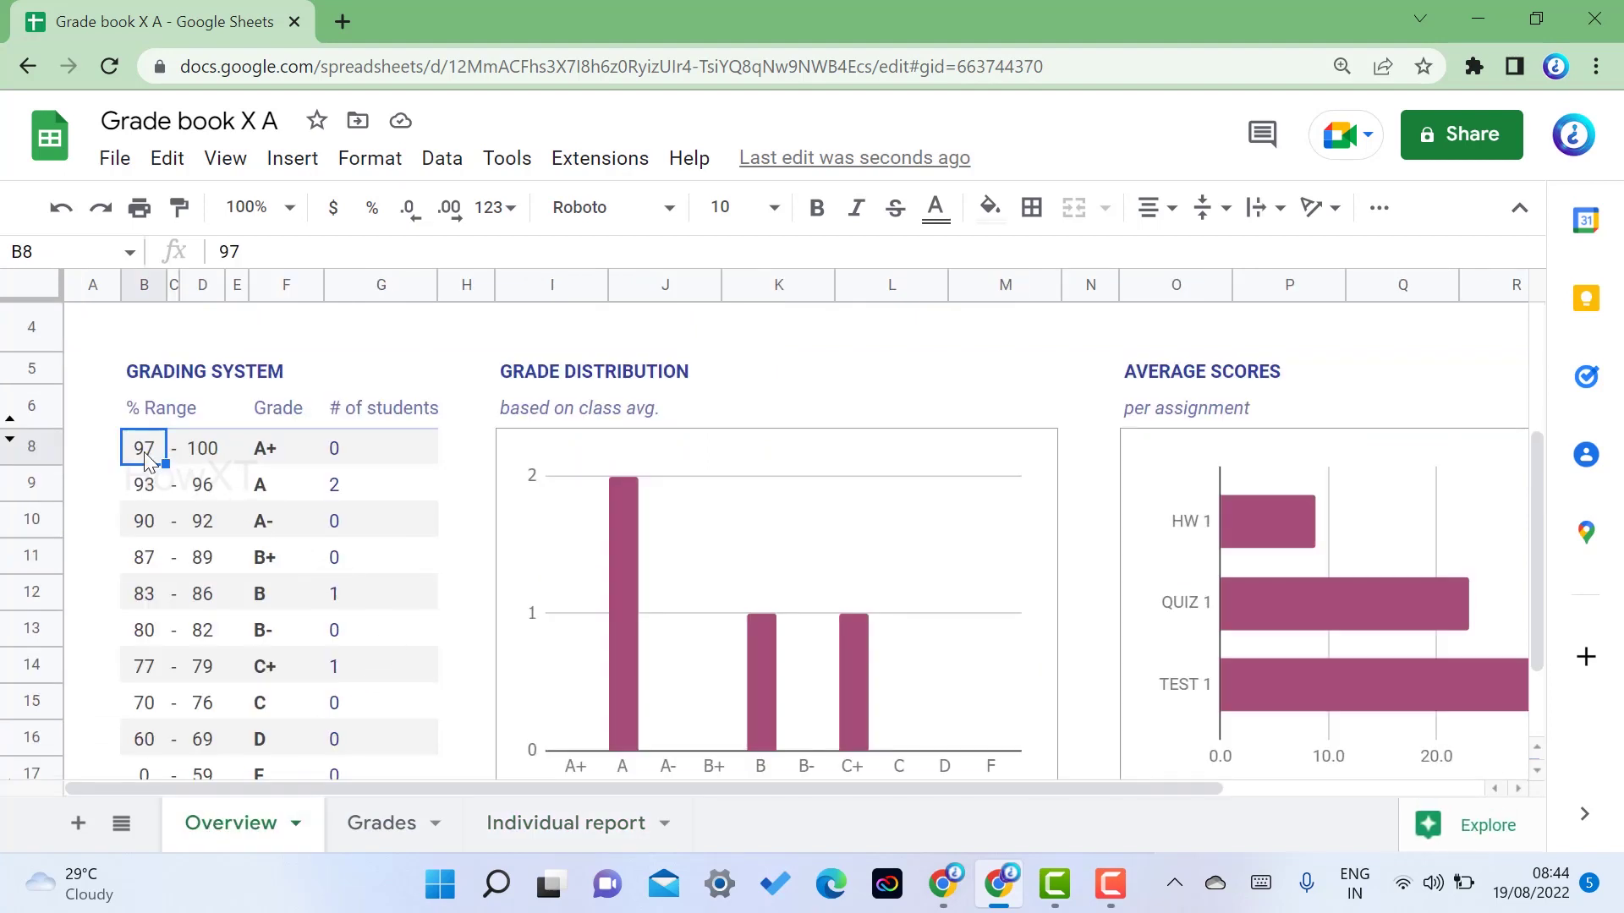
type("94")
key("Tab")
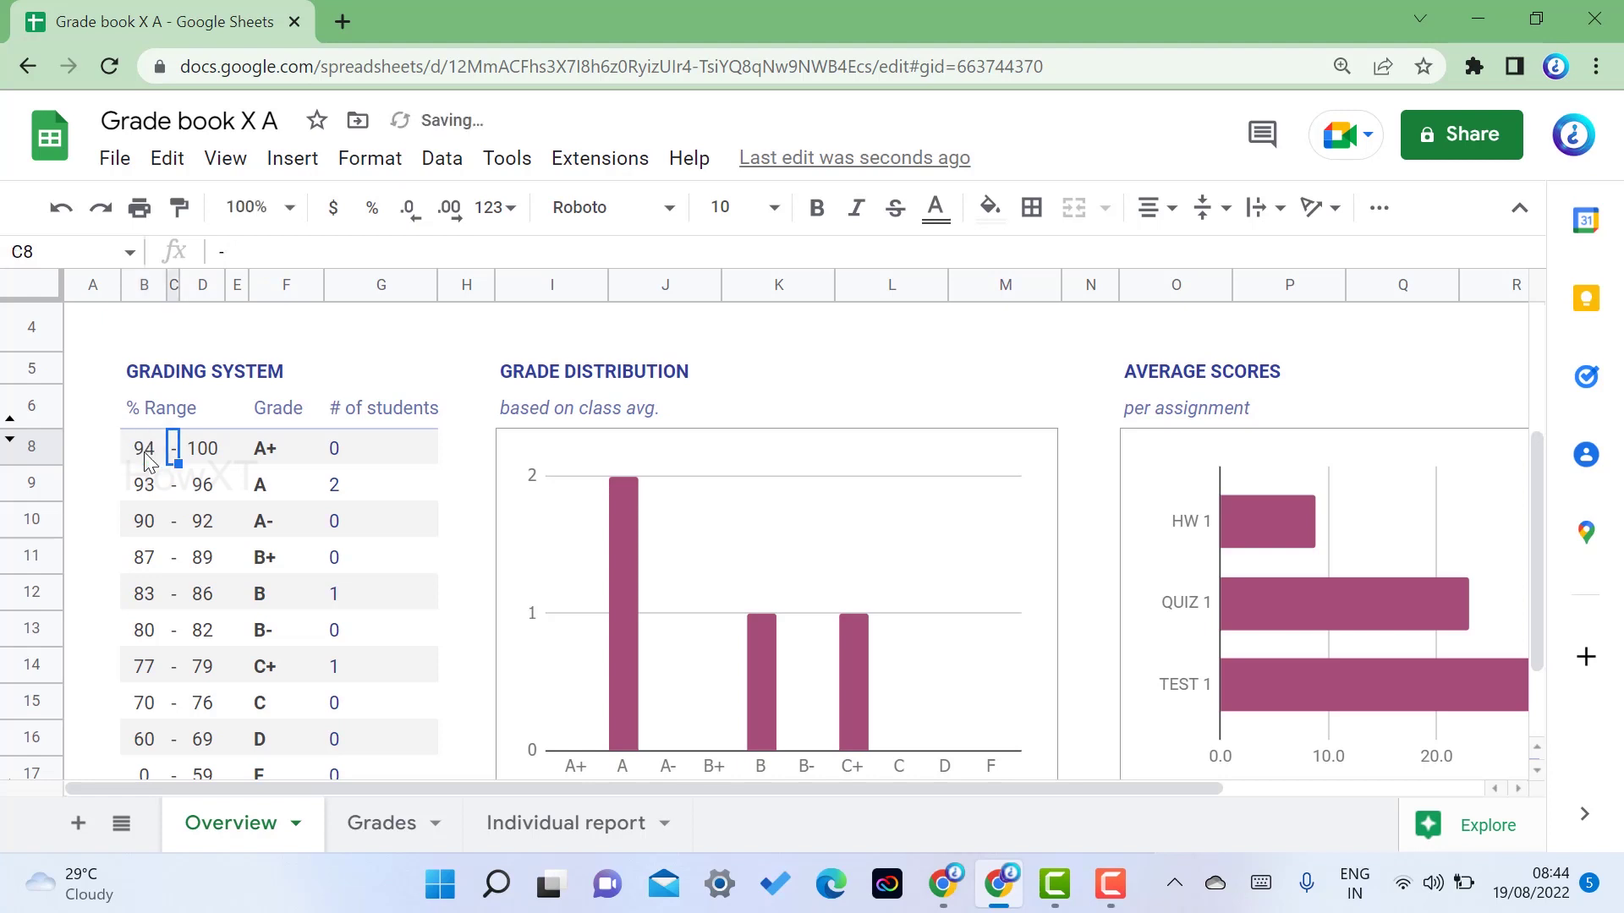
key("Tab")
key("Tab")
key("Tab")
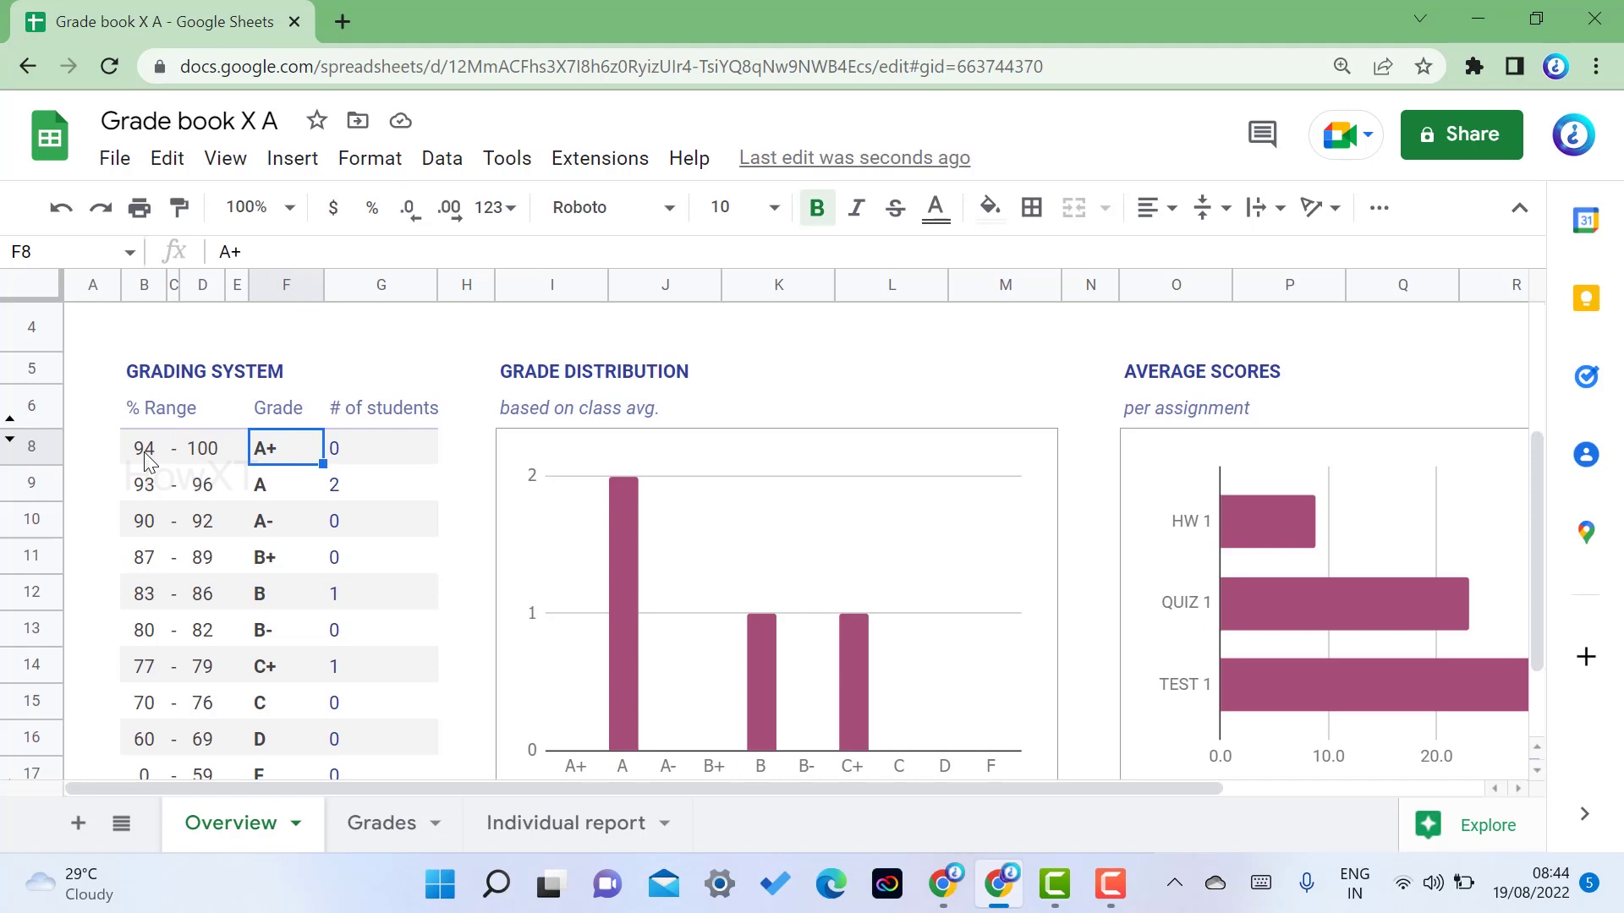
- Switch to the Grades sheet and select the empty header cell beside TEST 1
left_click(365, 833)
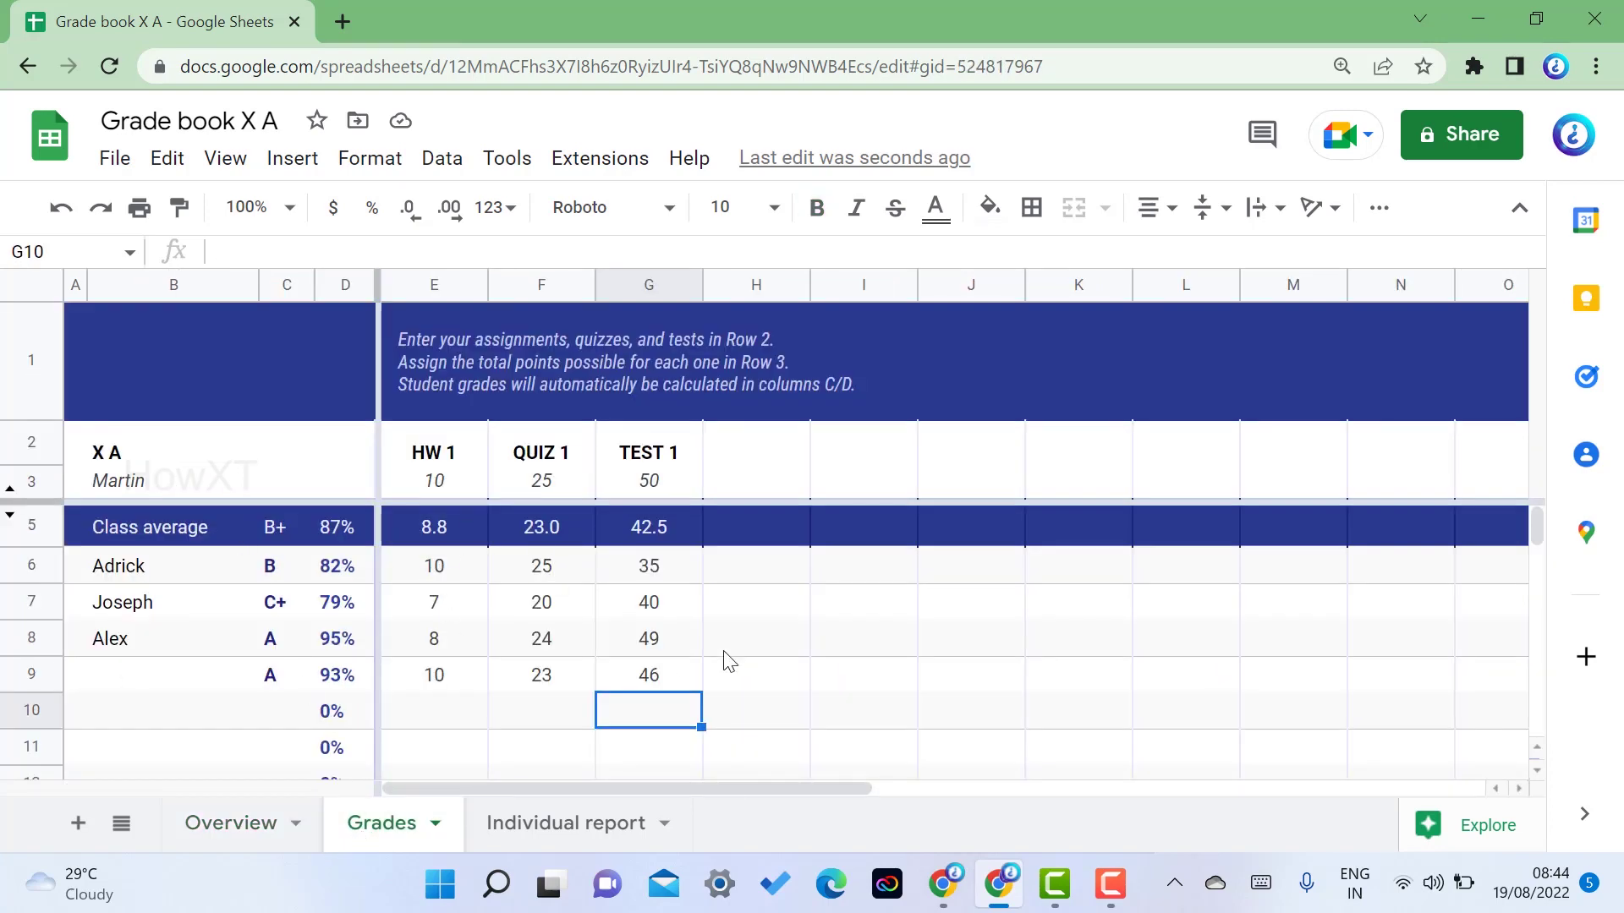
left_click(735, 476)
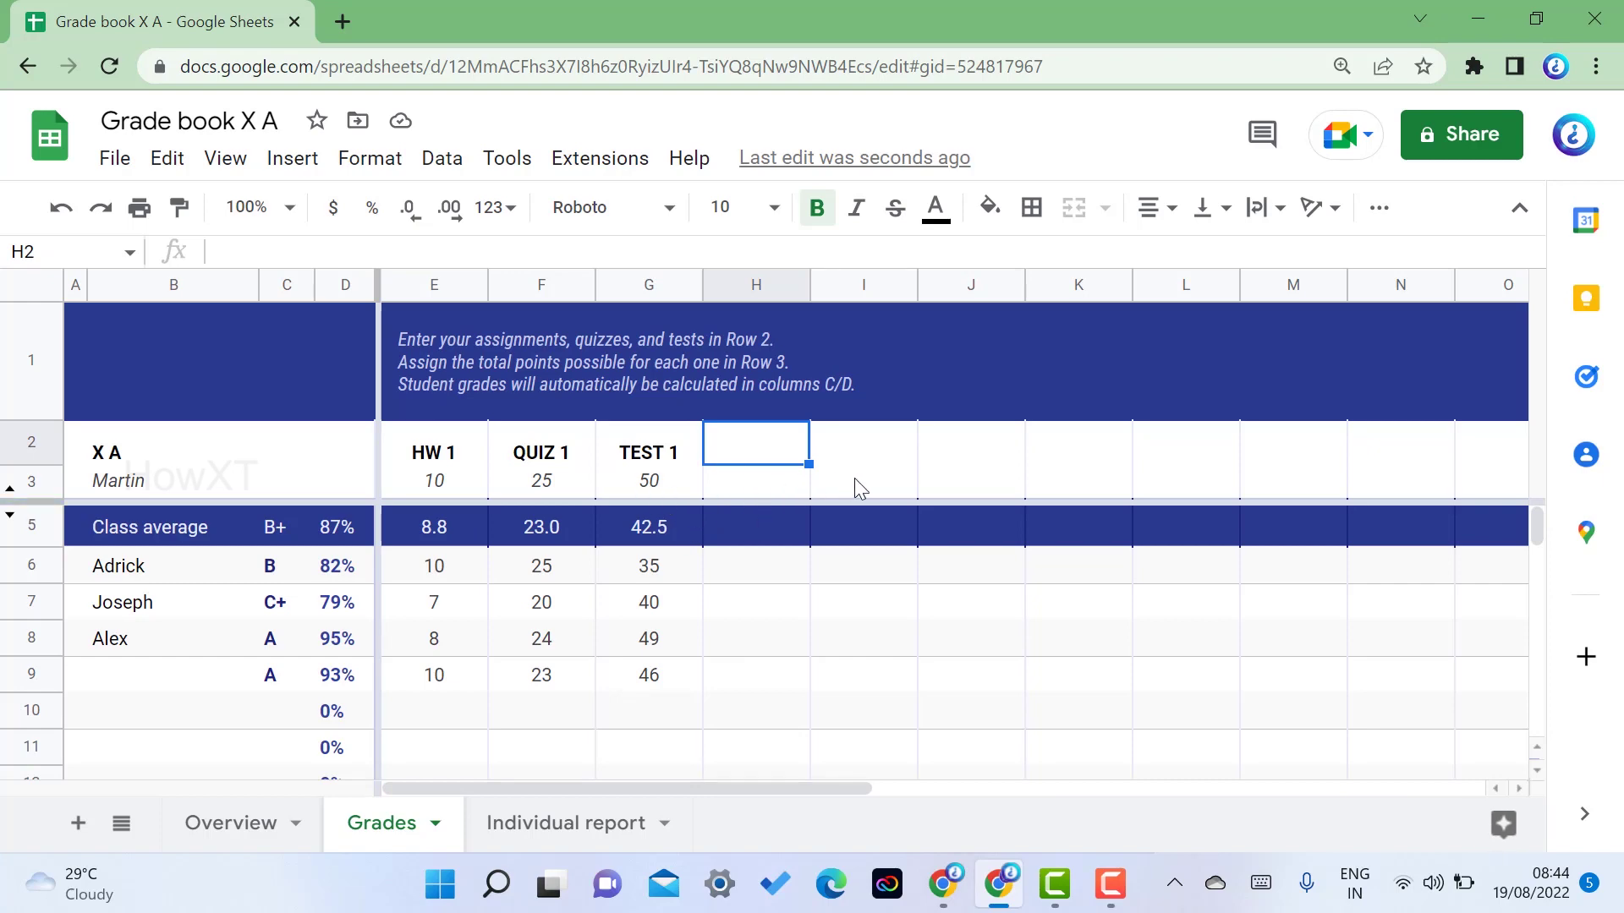
scroll(184, 706, "down", 2)
scroll(186, 707, "up", 2)
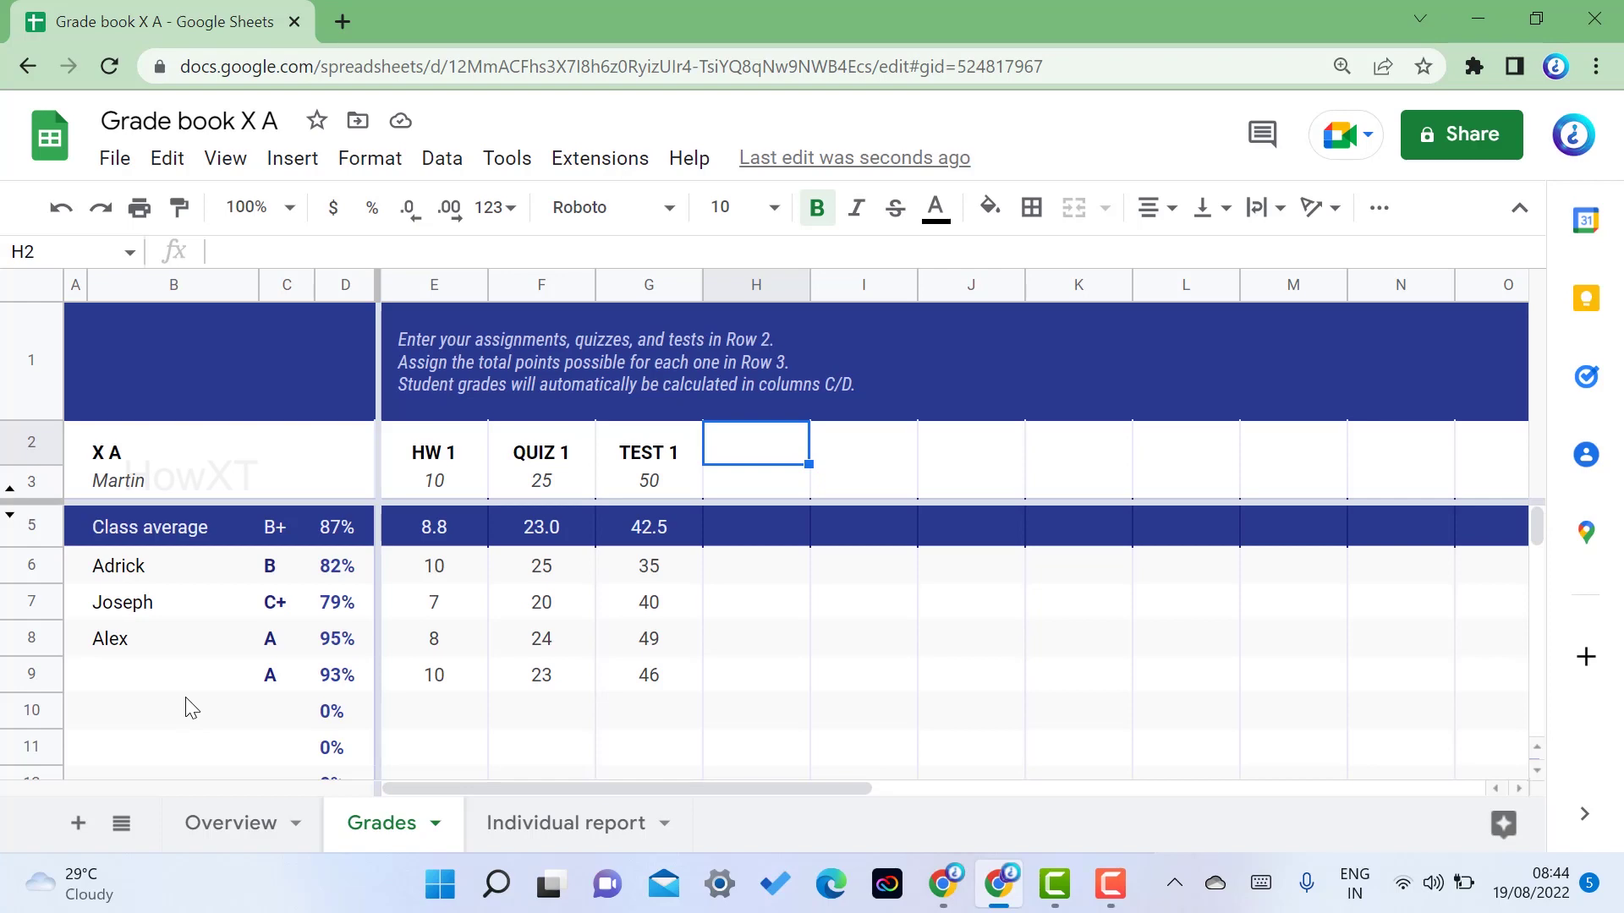
- Return to the Overview sheet to check the grade distribution: 2 at A, none at A+
left_click(235, 827)
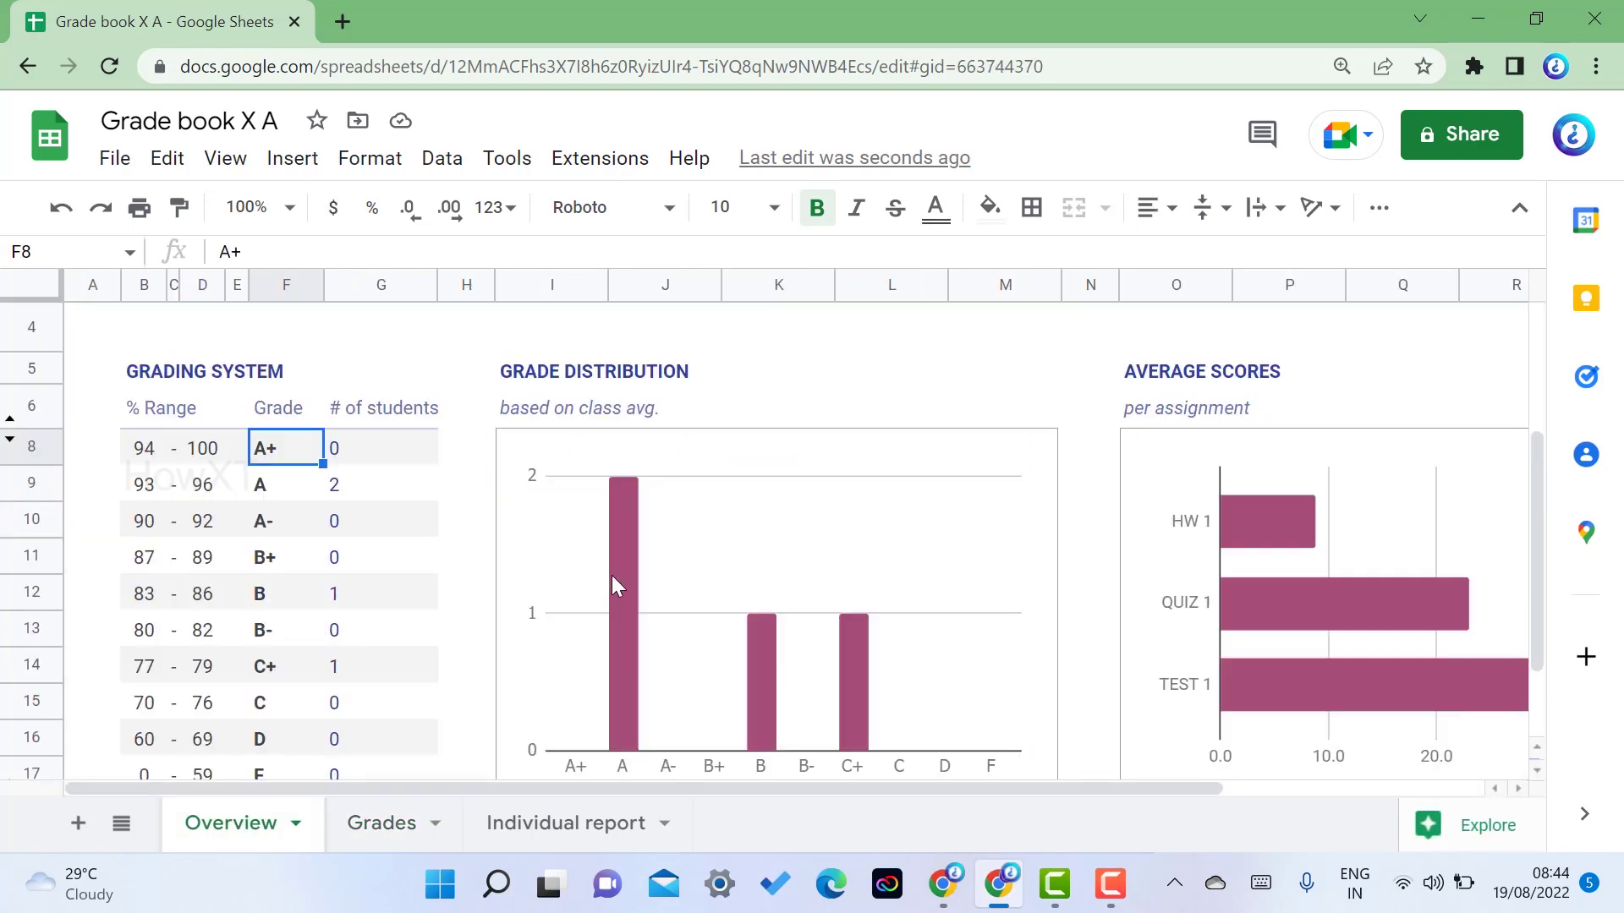